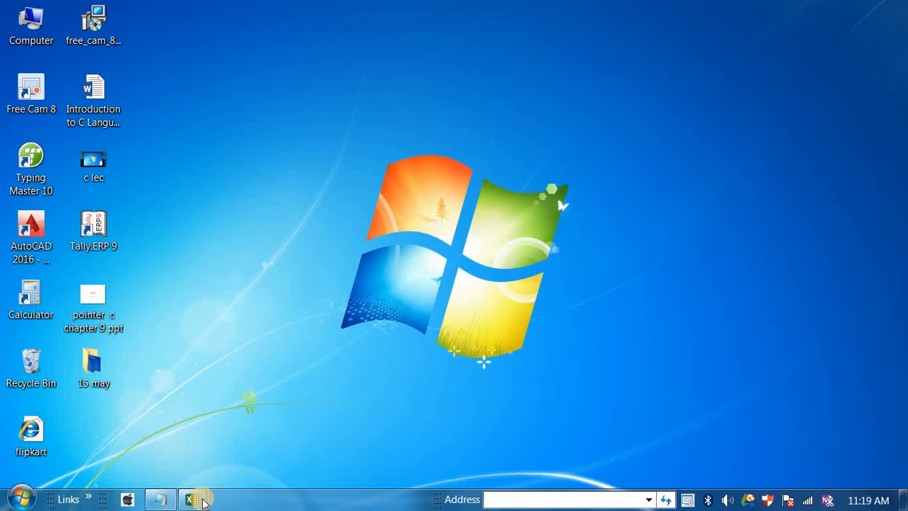
{"action": "mouse_move", "coordinate": [202, 502]}
{"action": "mouse_move", "coordinate": [137, 412]}
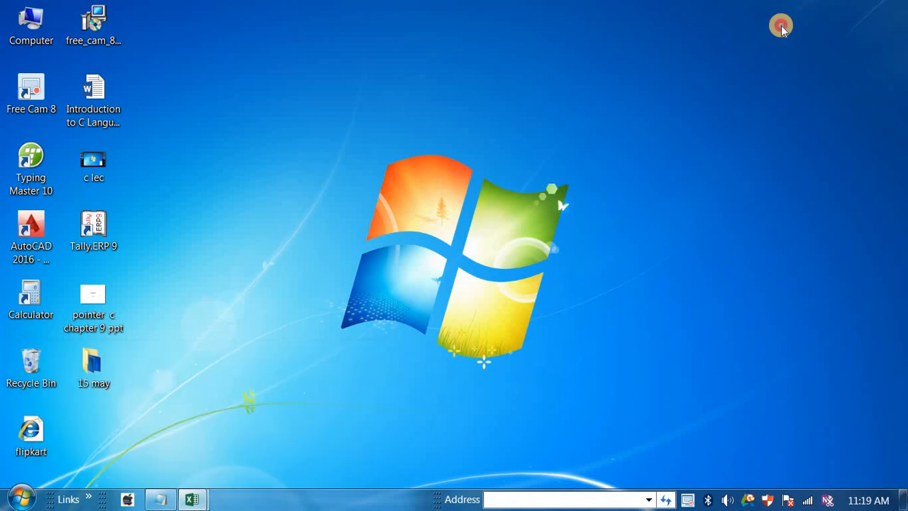
{"action": "right_click", "coordinate": [711, 101]}
{"action": "left_click", "coordinate": [713, 101]}
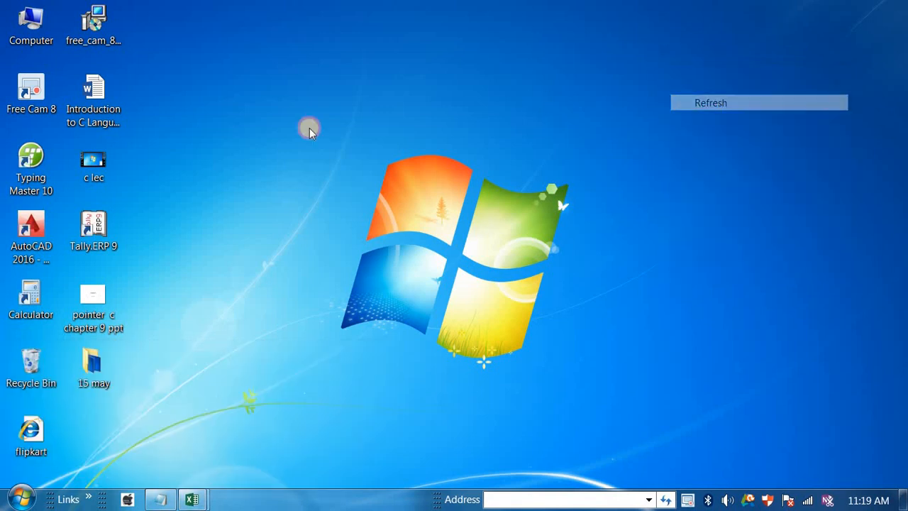
- Launch Tally.ERP 9 in Educational Mode and maximize its window
{"action": "left_click", "coordinate": [106, 231]}
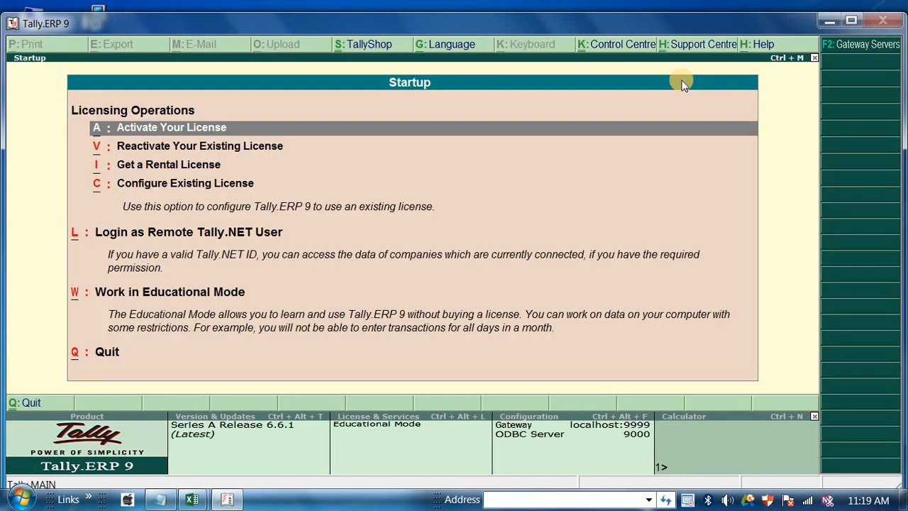
{"action": "key", "text": "Down"}
{"action": "key", "text": "Down"}
{"action": "key", "text": "Down"}
{"action": "key", "text": "Down"}
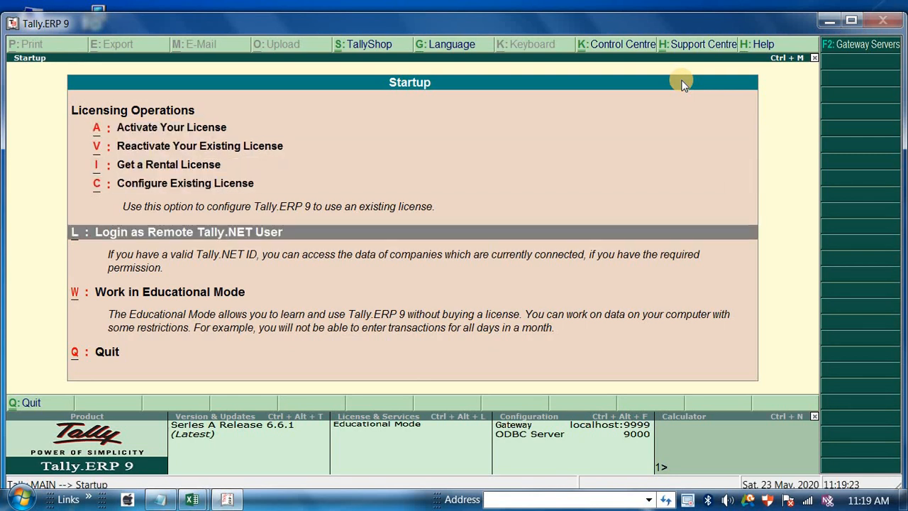
{"action": "key", "text": "Return"}
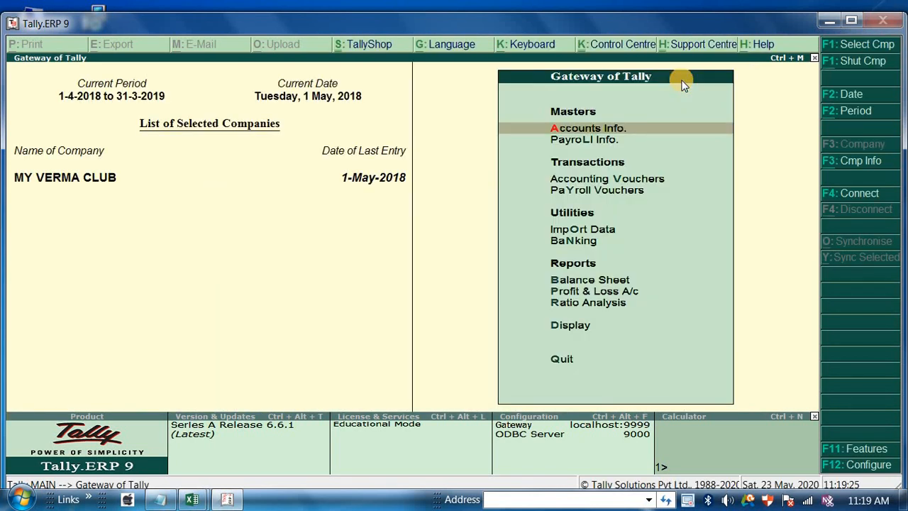
{"action": "double_click", "coordinate": [651, 27]}
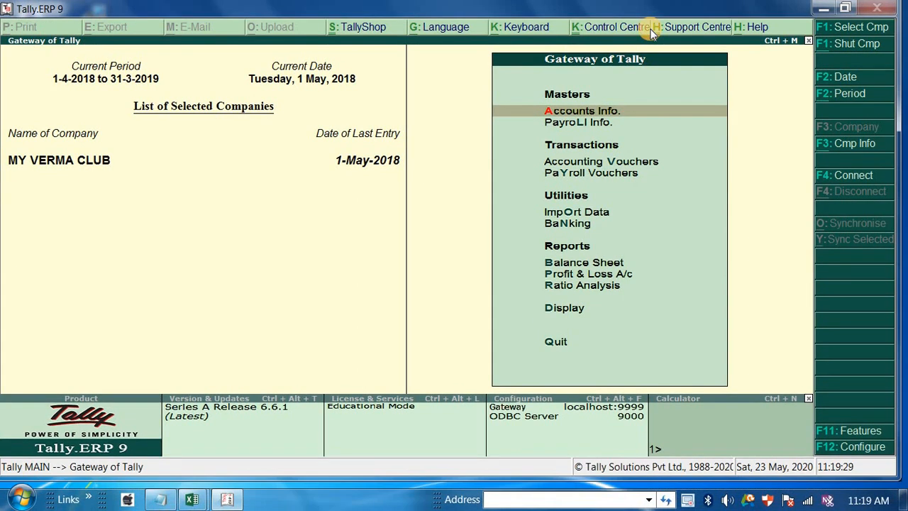
- Open the Company Creation form from Company Info
{"action": "key", "text": "alt+F3"}
{"action": "key", "text": "Down"}
{"action": "key", "text": "Down"}
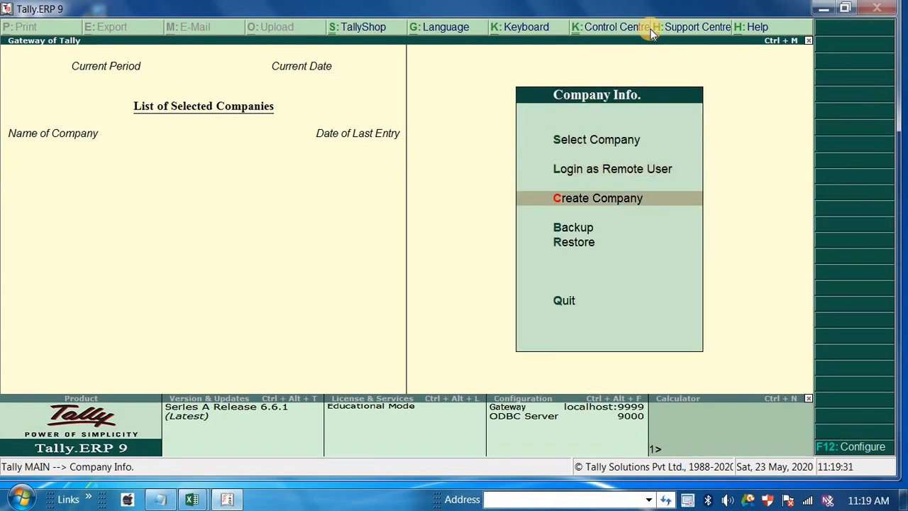
{"action": "left_click", "coordinate": [650, 28]}
{"action": "key", "text": "Return"}
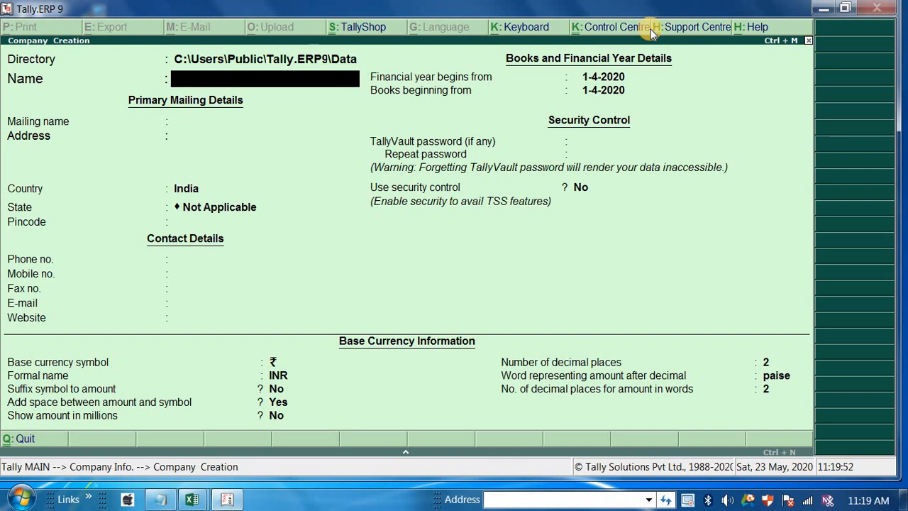
- Create a company named Gst Transaction with country India and state Haryana, keeping the other defaults
{"action": "type", "text": "Gst Transaction"}
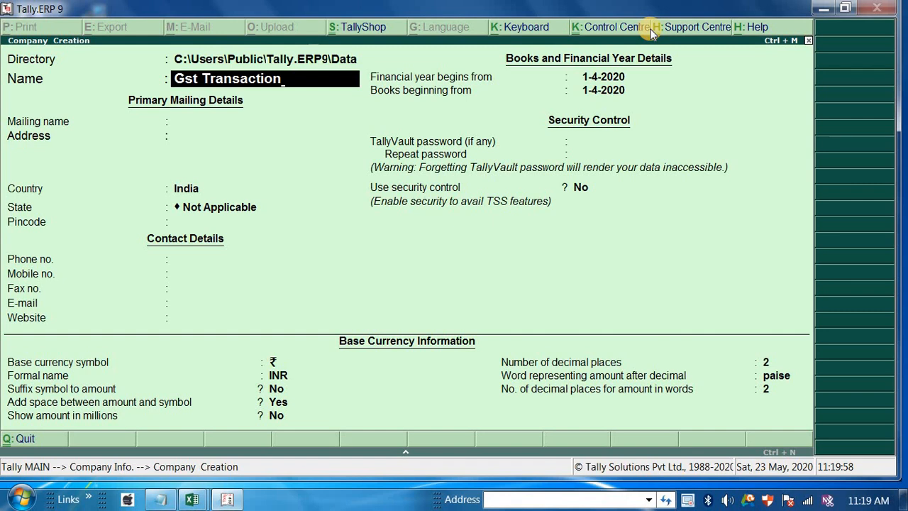
{"action": "key", "text": "Return"}
{"action": "key", "text": "Return"}
{"action": "key", "text": "Return"}
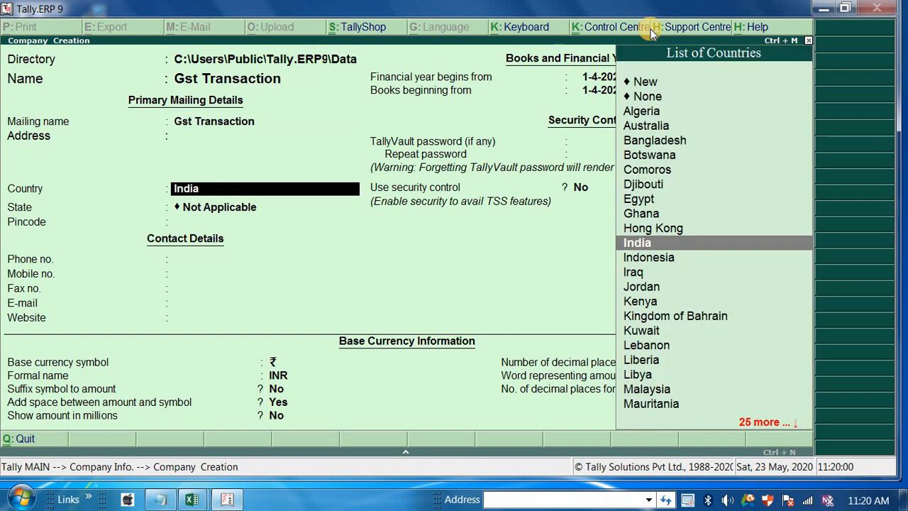
{"action": "key", "text": "Return"}
{"action": "type", "text": "Har"}
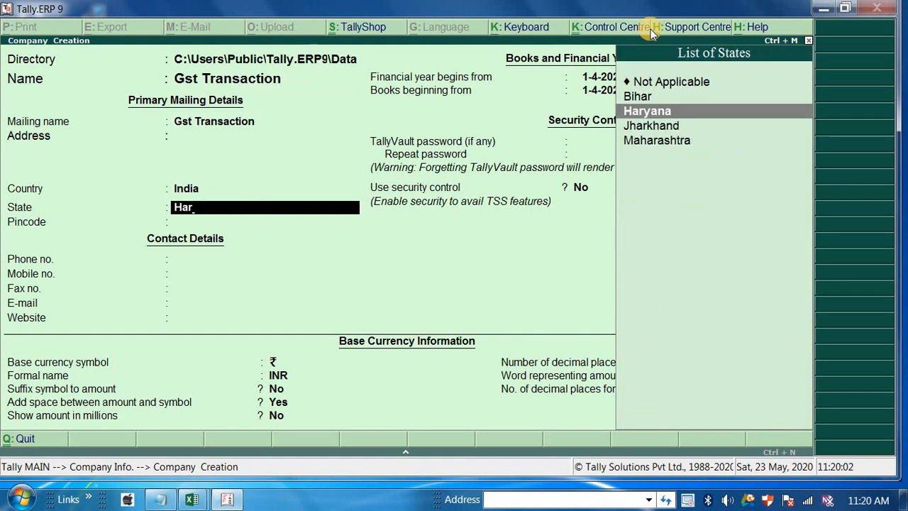
{"action": "key", "text": "Return"}
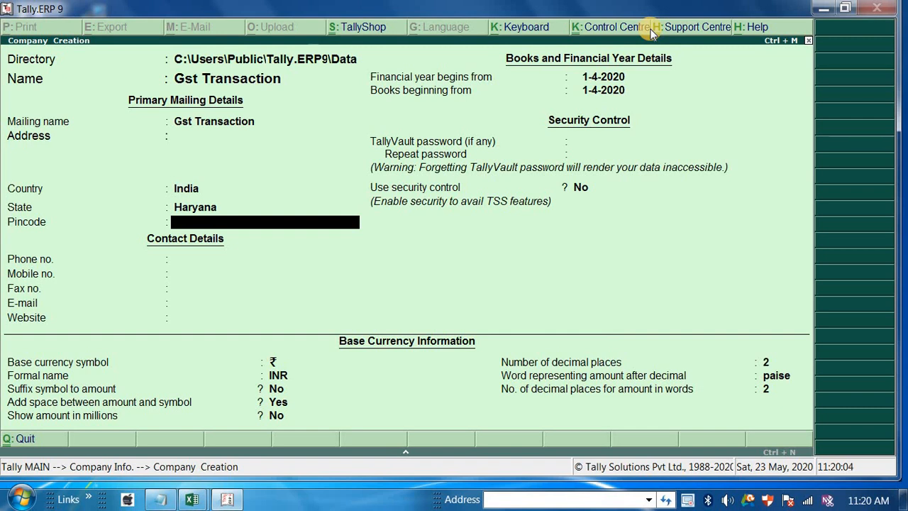
{"action": "key", "text": "ctrl+a"}
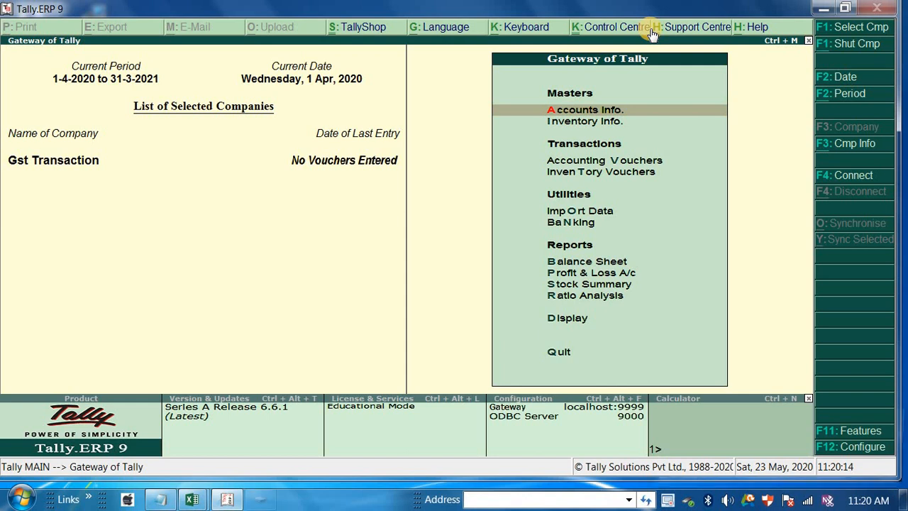
- Open accounting voucher entry and bring up the company's Statutory and Taxation features
{"action": "key", "text": "Down"}
{"action": "key", "text": "Down"}
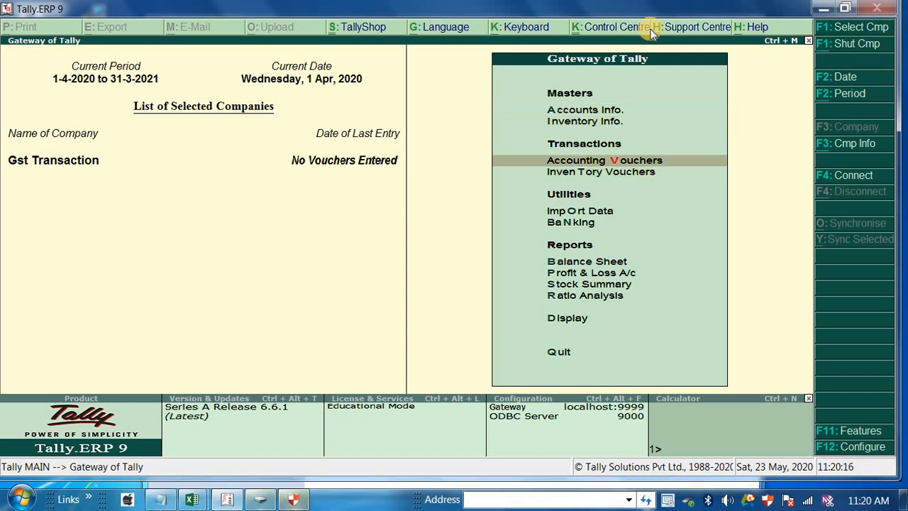
{"action": "key", "text": "Return"}
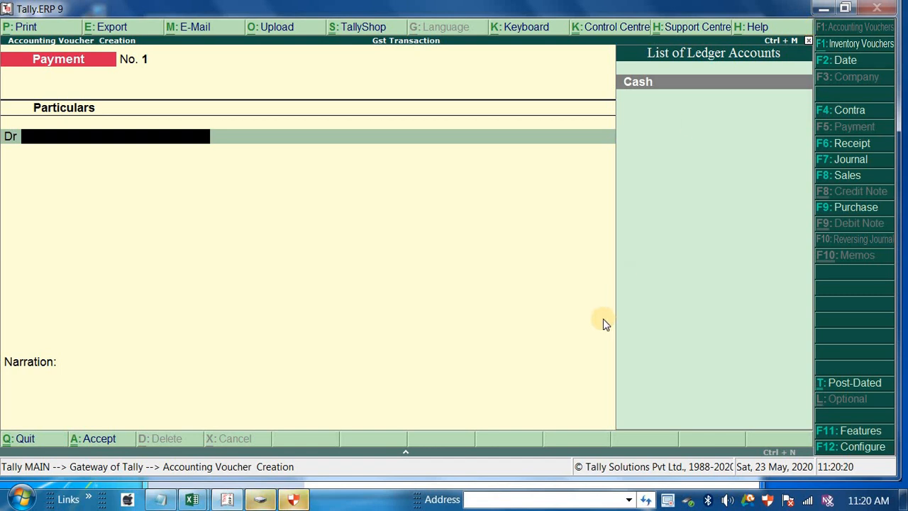
{"action": "left_click", "coordinate": [832, 433]}
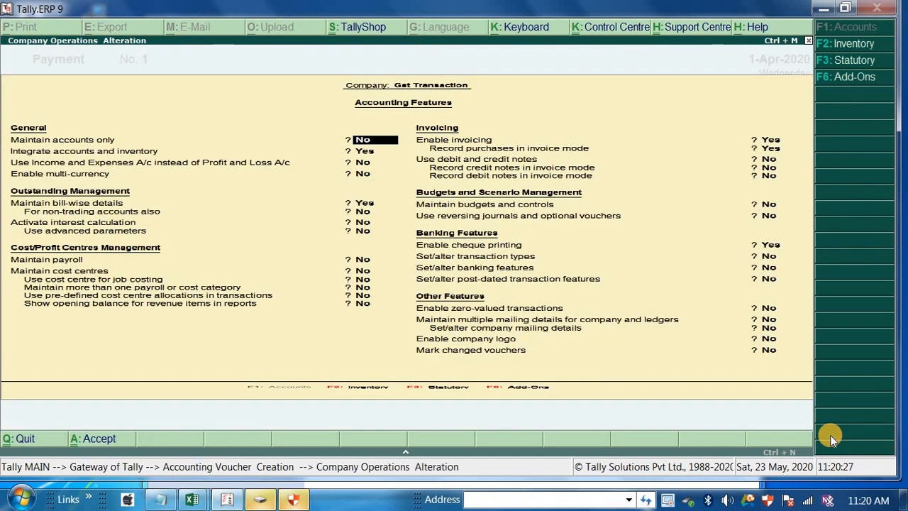
{"action": "key", "text": "F3"}
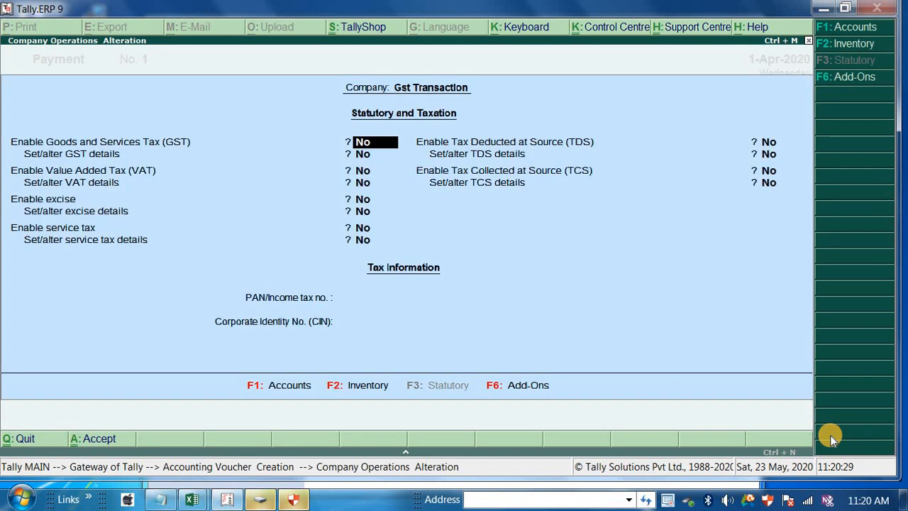
- Enable Goods and Services Tax (GST) for the company and open its GST details
{"action": "key", "text": "Return"}
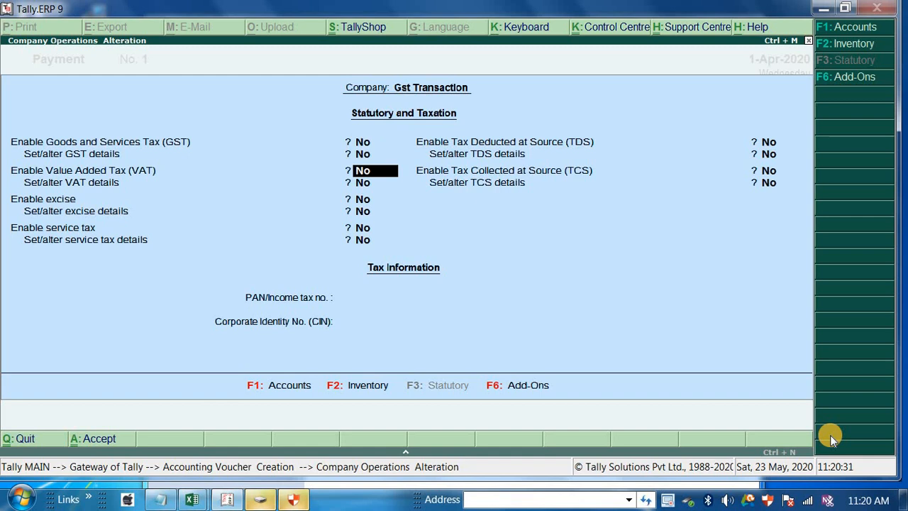
{"action": "key", "text": "Up"}
{"action": "type", "text": "y"}
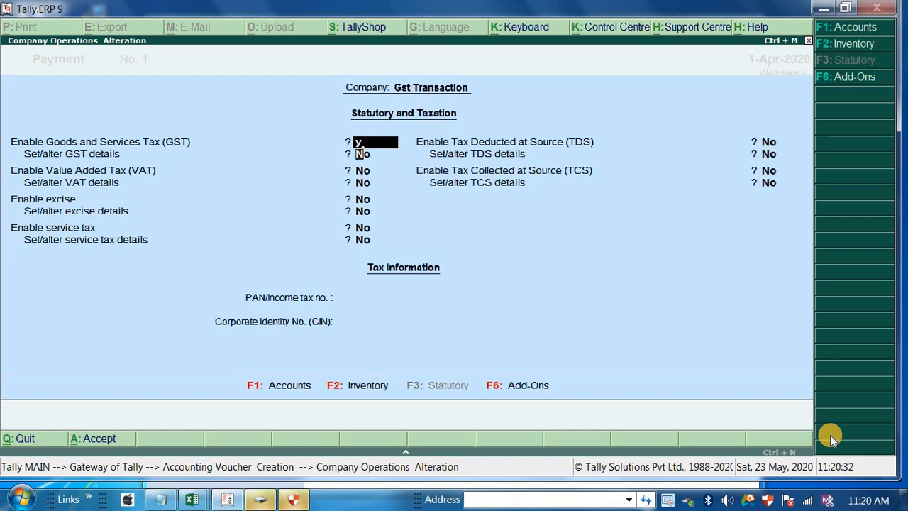
{"action": "key", "text": "Return"}
{"action": "type", "text": "y"}
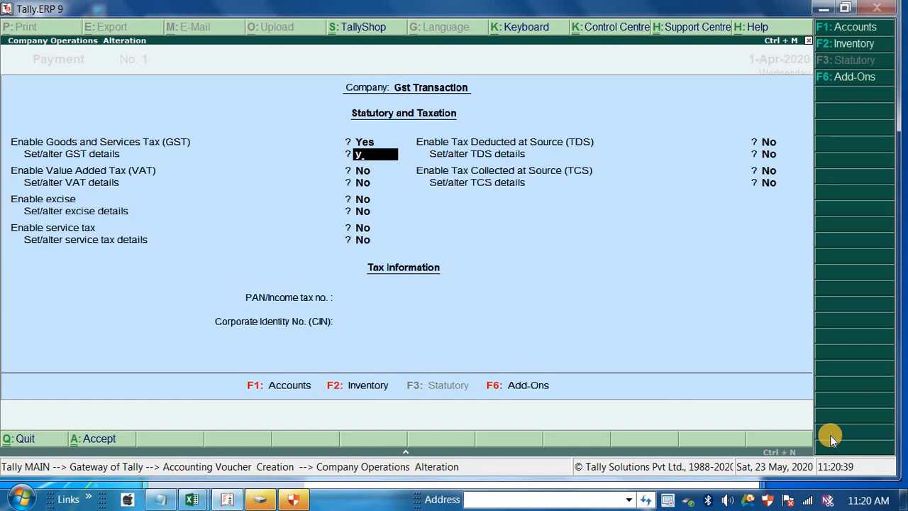
{"action": "key", "text": "Return"}
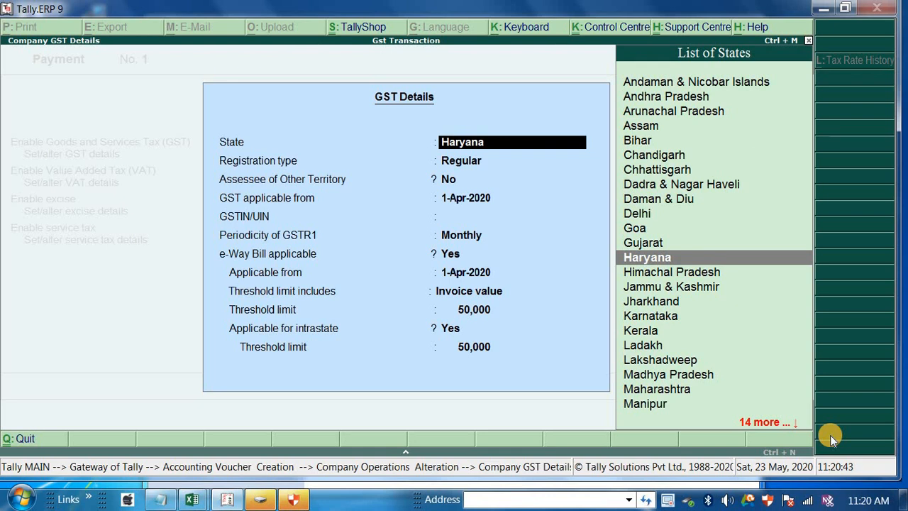
- Keep state Haryana, Regular registration and GST applicable from 1-Apr-2020, enter the company's GSTIN/UIN, and keep GSTR1 monthly with e-Way Bill applicable
{"action": "key", "text": "Return"}
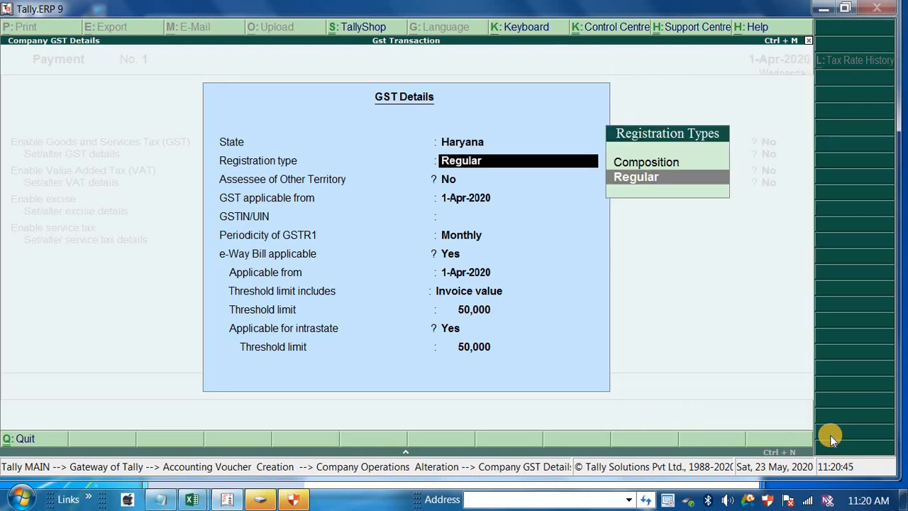
{"action": "key", "text": "Return"}
{"action": "key", "text": "Return"}
{"action": "key", "text": "Return"}
{"action": "type", "text": "0"}
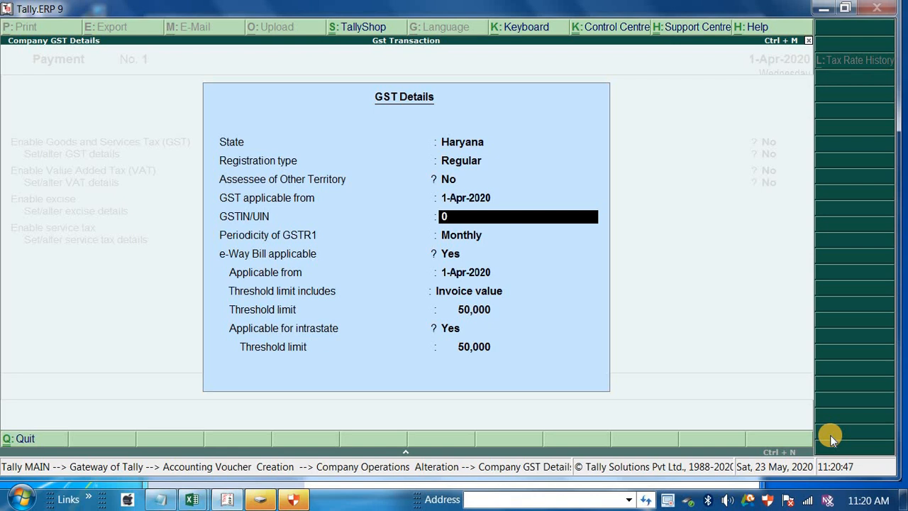
{"action": "type", "text": "6YHUJI8765Y"}
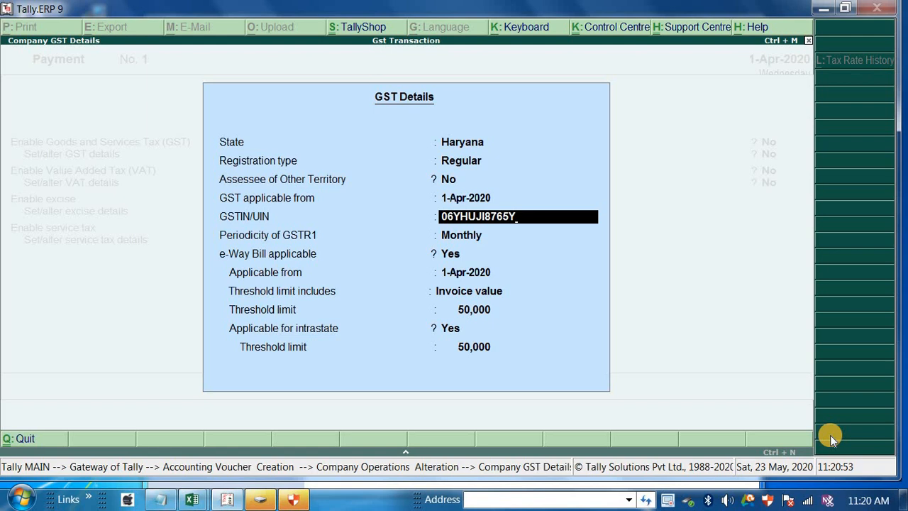
{"action": "type", "text": "1Z4"}
{"action": "key", "text": "Return"}
{"action": "key", "text": "Return"}
{"action": "key", "text": "Return"}
{"action": "key", "text": "Return"}
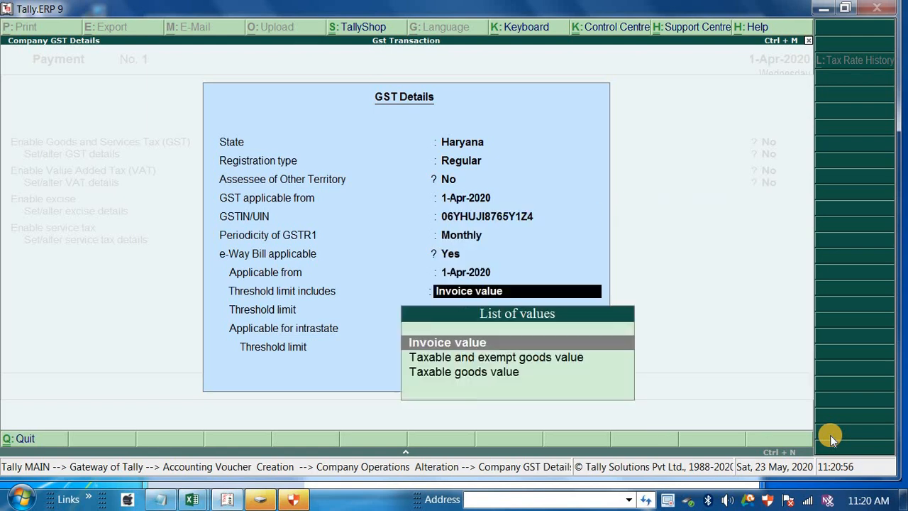
- Keep the e-Way Bill threshold on Invoice value with 50,000 limits, including intrastate, and accept the remaining GST details at their defaults
{"action": "key", "text": "Return"}
{"action": "key", "text": "Return"}
{"action": "key", "text": "Return"}
{"action": "key", "text": "BackSpace"}
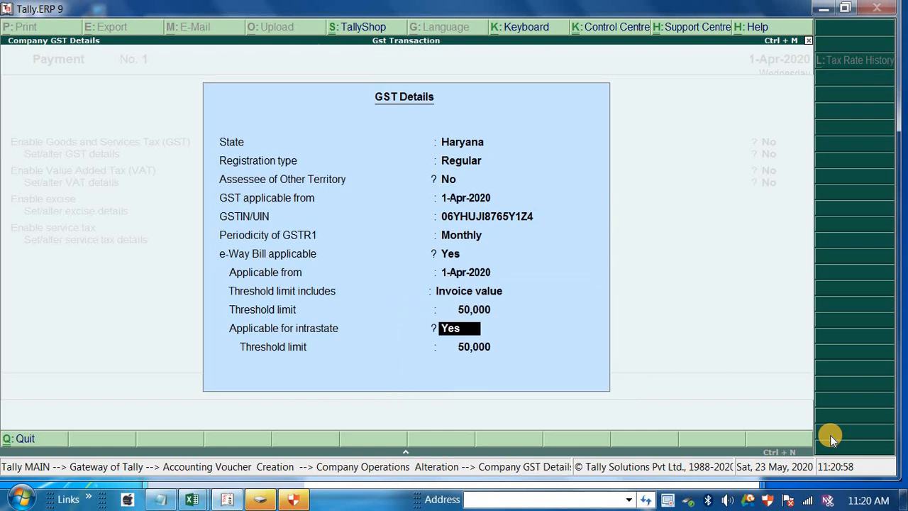
{"action": "key", "text": "BackSpace"}
{"action": "key", "text": "BackSpace"}
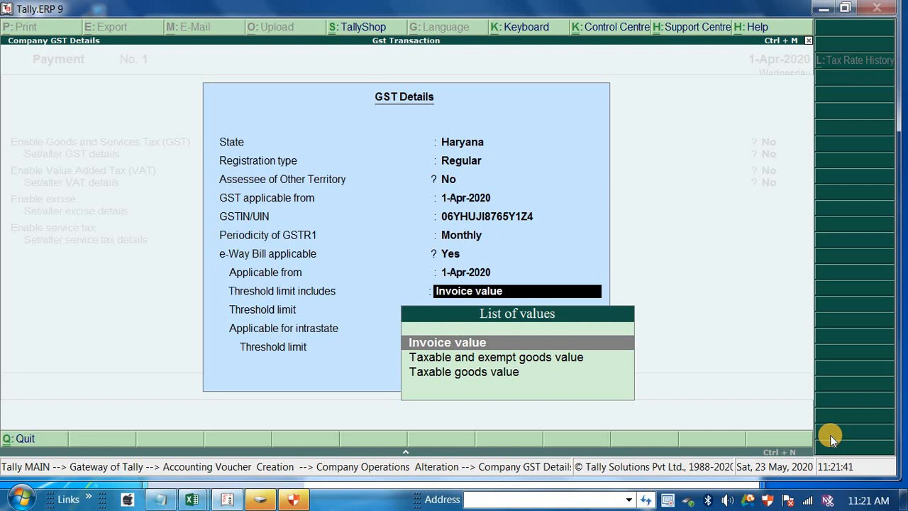
{"action": "key", "text": "Return"}
{"action": "key", "text": "Return"}
{"action": "key", "text": "Return"}
{"action": "key", "text": "Return"}
{"action": "key", "text": "Return"}
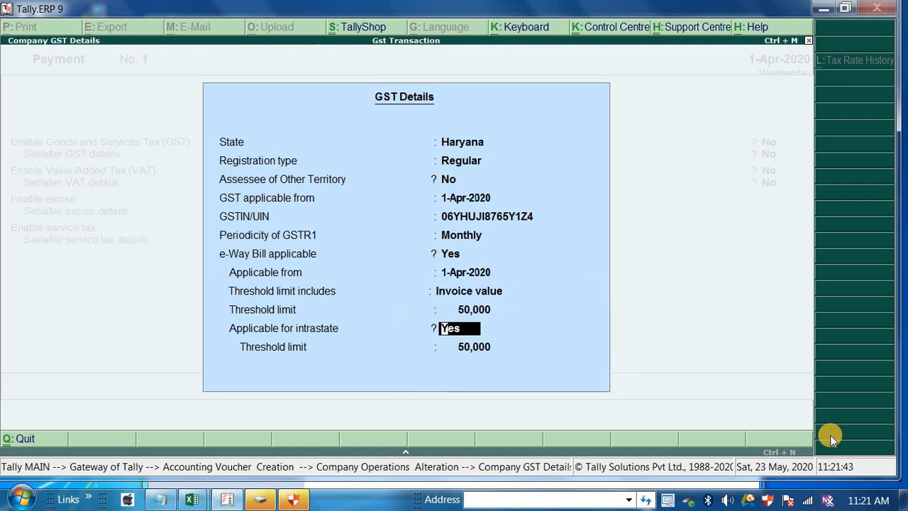
{"action": "key", "text": "Return"}
{"action": "key", "text": "Return"}
{"action": "key", "text": "Return"}
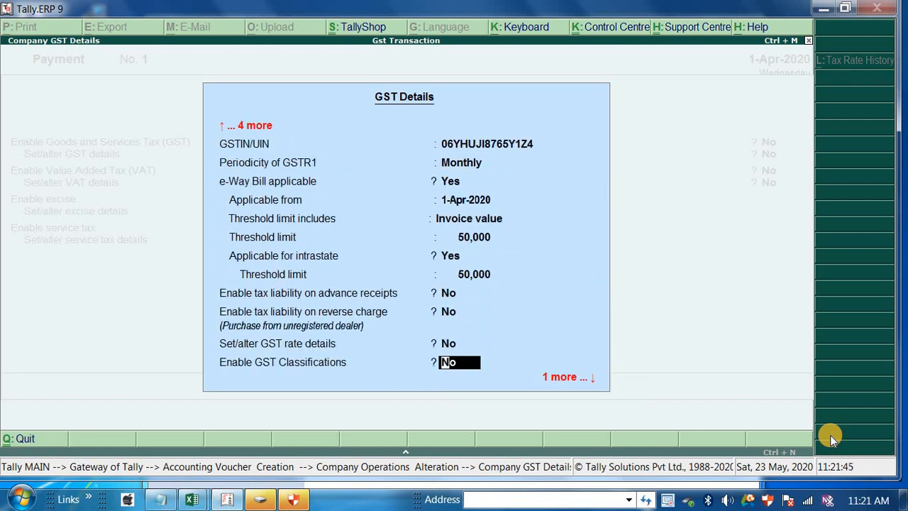
{"action": "key", "text": "Return"}
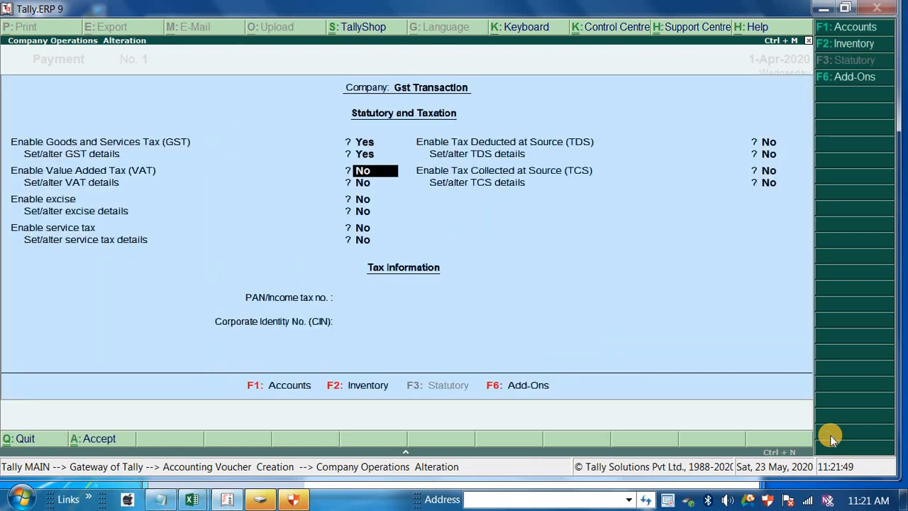
- Leave VAT, excise, service tax, TDS and TCS disabled and the tax information blank, and save the statutory features
{"action": "key", "text": "Return"}
{"action": "key", "text": "Return"}
{"action": "key", "text": "Return"}
{"action": "key", "text": "Return"}
{"action": "key", "text": "Return"}
{"action": "key", "text": "Return"}
{"action": "key", "text": "Return"}
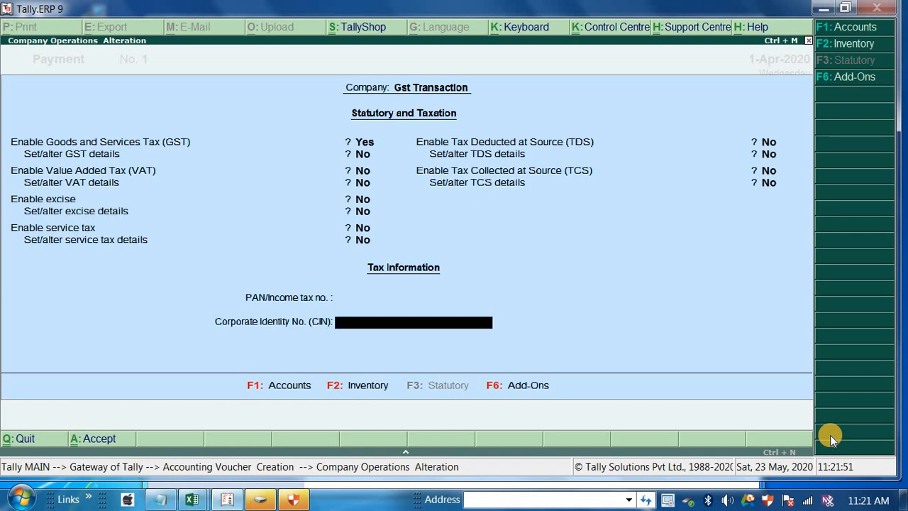
{"action": "key", "text": "Return"}
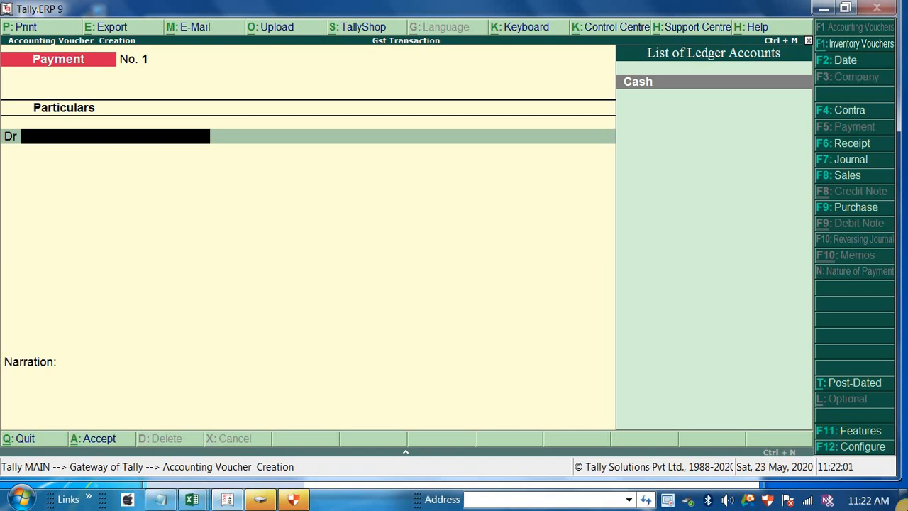
- Open the company's accounting features and enable debit and credit notes, with both credit notes and debit notes recorded in invoice mode
{"action": "left_click", "coordinate": [843, 432]}
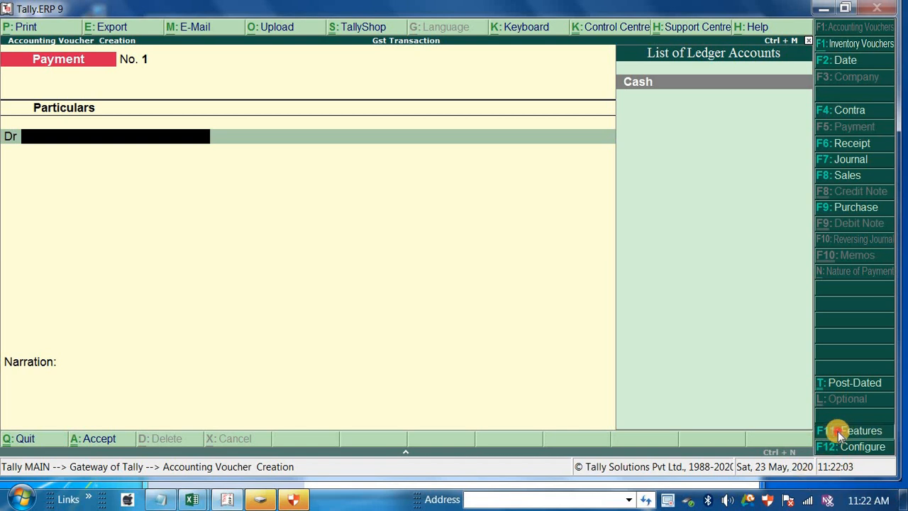
{"action": "key", "text": "Return"}
{"action": "key", "text": "Return"}
{"action": "key", "text": "Return"}
{"action": "key", "text": "Return"}
{"action": "key", "text": "Return"}
{"action": "key", "text": "Return"}
{"action": "key", "text": "Return"}
{"action": "key", "text": "Return"}
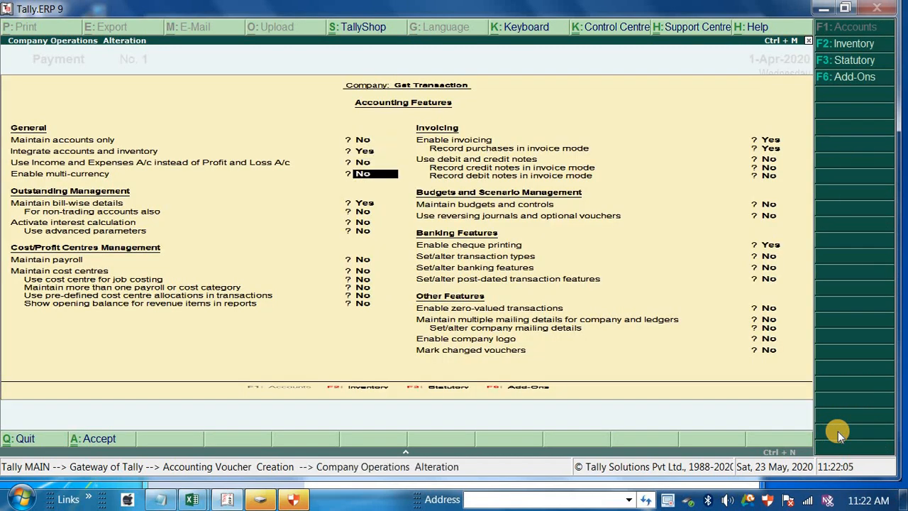
{"action": "key", "text": "Return"}
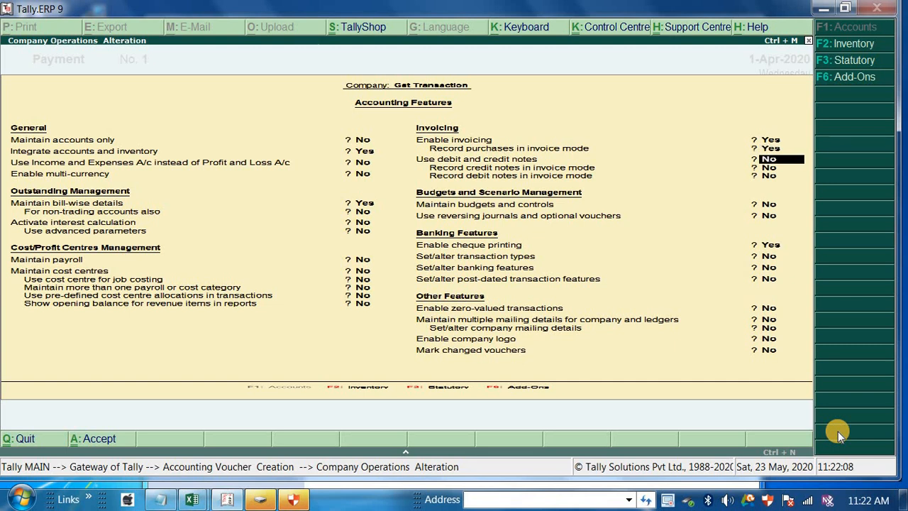
{"action": "key", "text": "y"}
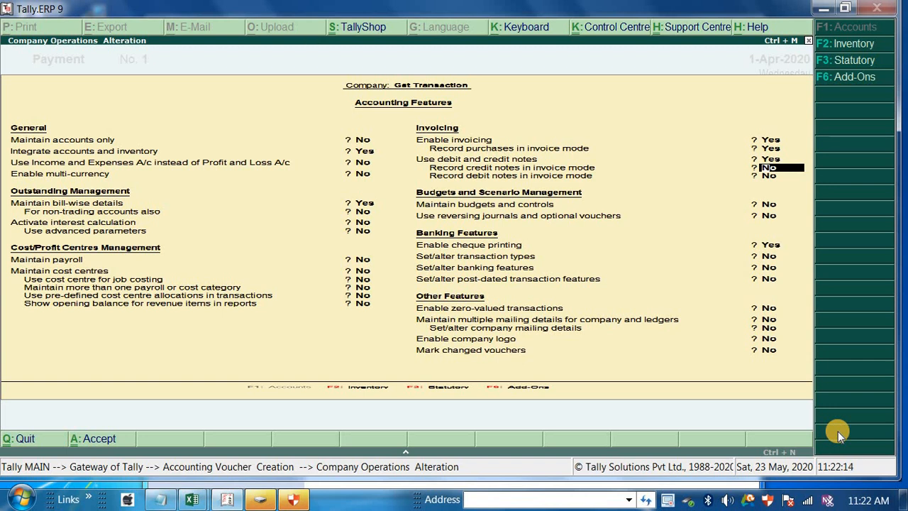
{"action": "key", "text": "y"}
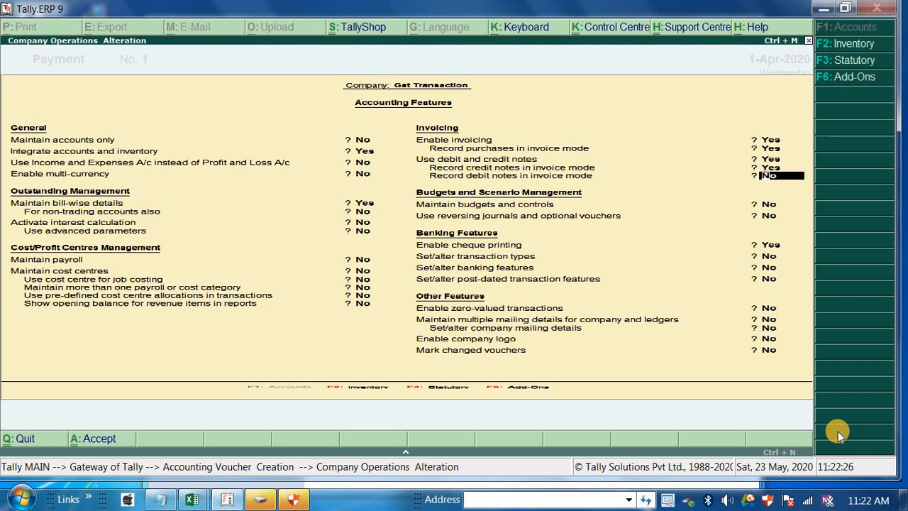
{"action": "type", "text": "y"}
- Keep the budget, banking and other features at their defaults and save the accounting features
{"action": "key", "text": "Return"}
{"action": "key", "text": "Return"}
{"action": "key", "text": "Return"}
{"action": "key", "text": "Return"}
{"action": "key", "text": "Return"}
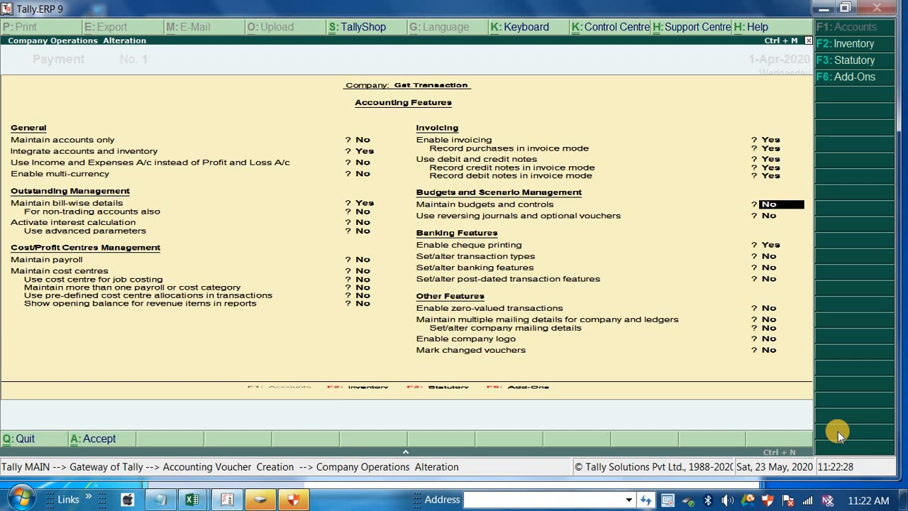
{"action": "key", "text": "Return"}
{"action": "key", "text": "Return"}
{"action": "key", "text": "Return"}
{"action": "key", "text": "Return"}
{"action": "key", "text": "Return"}
{"action": "key", "text": "Return"}
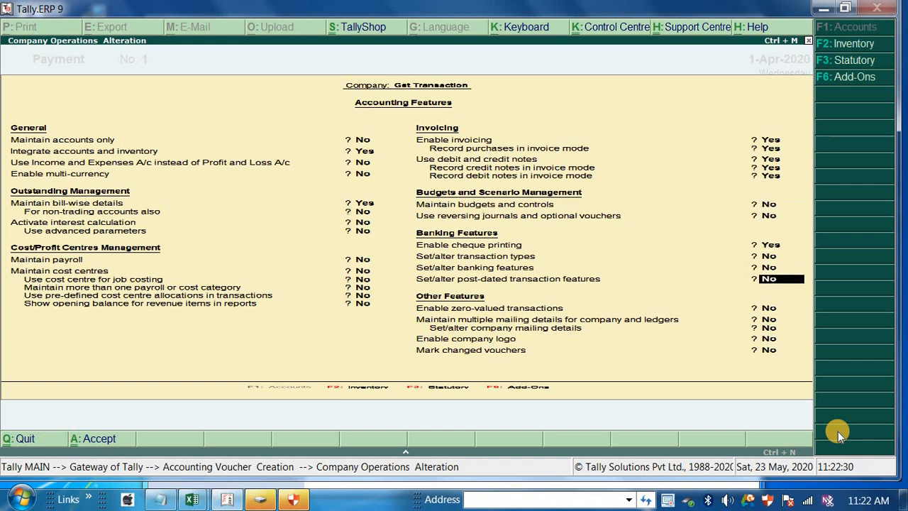
{"action": "key", "text": "Return"}
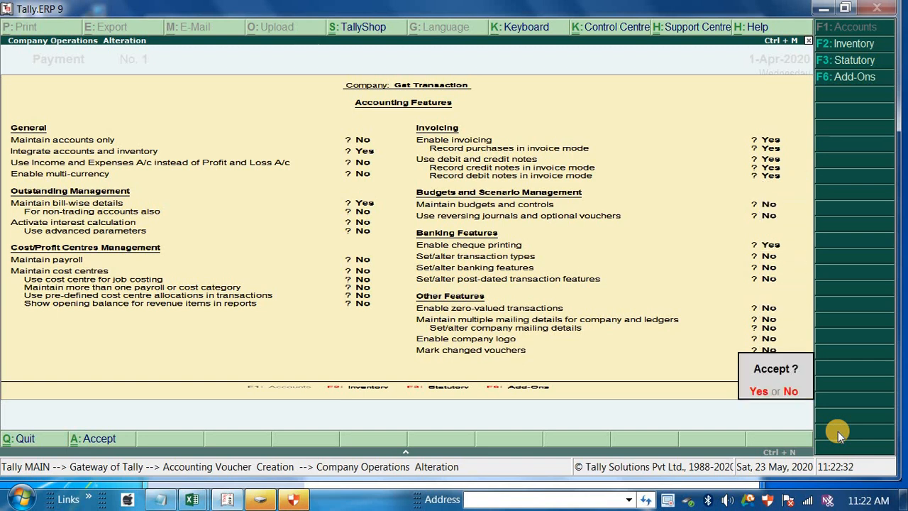
{"action": "key", "text": "Return"}
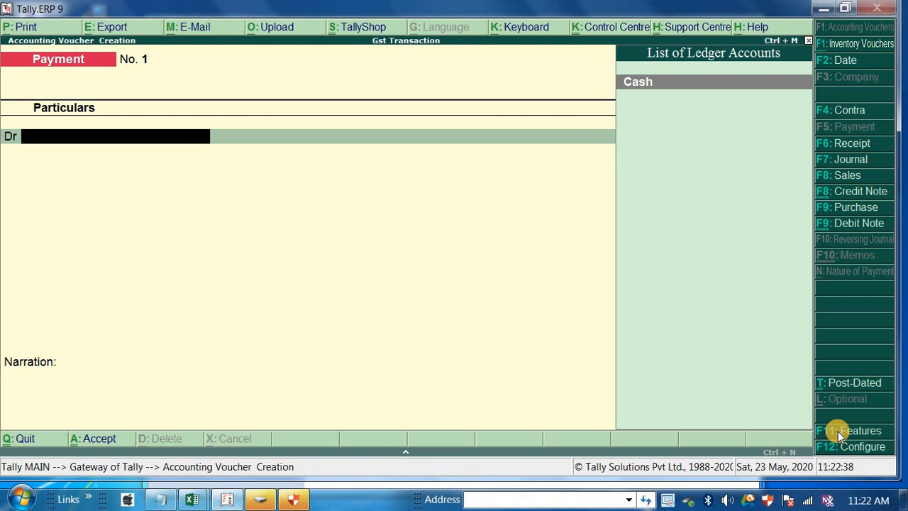
- Start a purchase voucher with supplier invoice number 27 dated 1-Apr-2020
{"action": "left_click", "coordinate": [825, 211]}
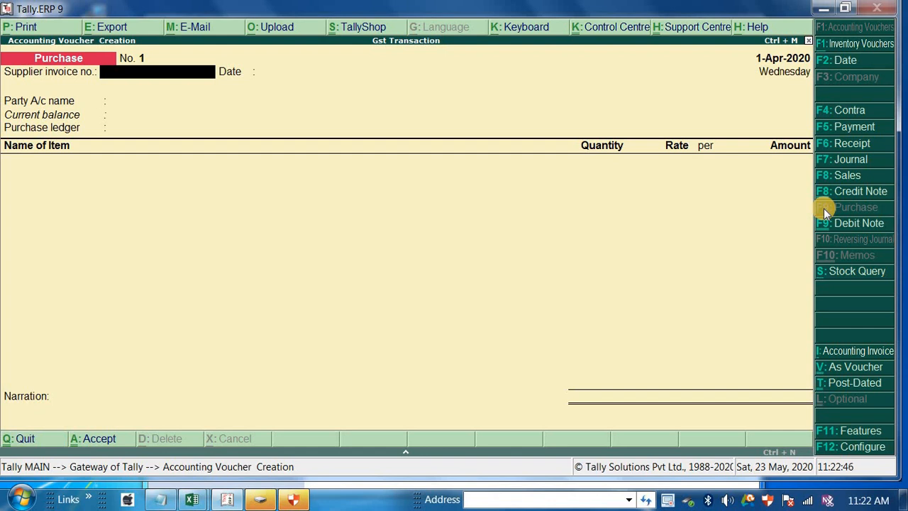
{"action": "type", "text": "27"}
{"action": "key", "text": "Return"}
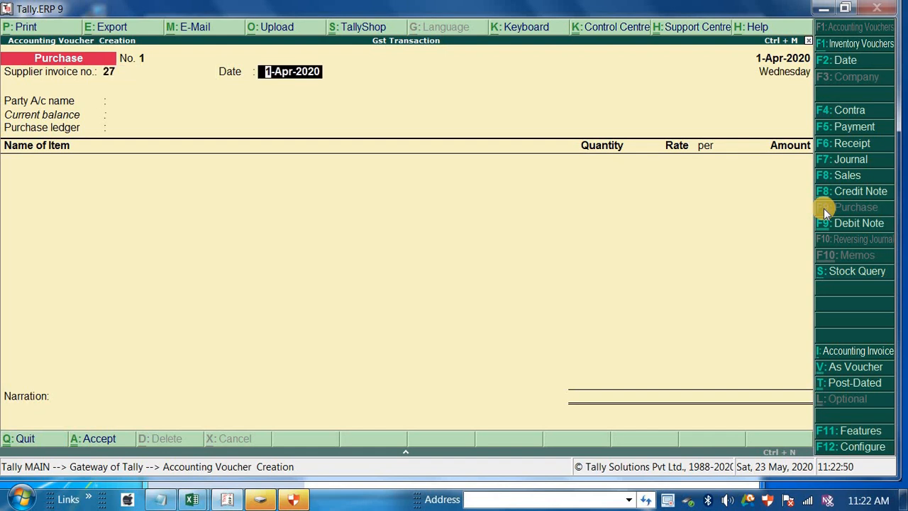
{"action": "key", "text": "Return"}
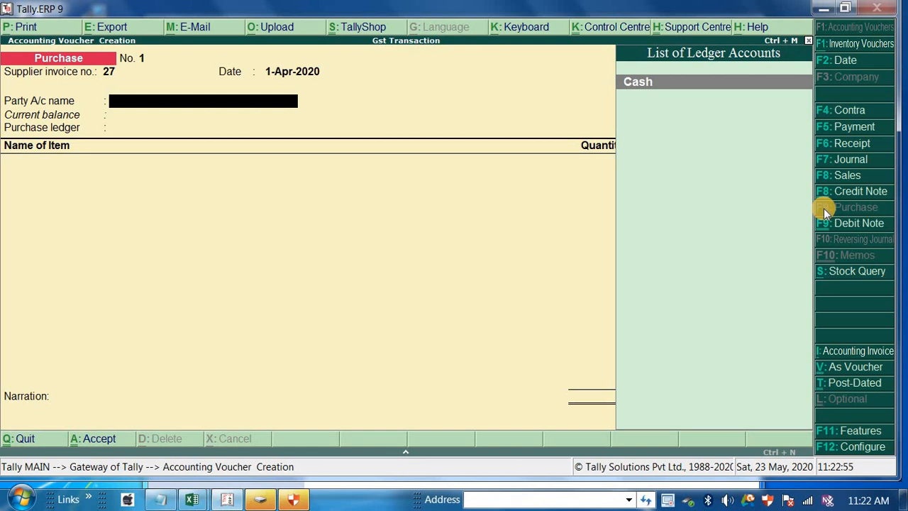
- Create a ledger for the party account with the supplier's name, without an alias, under Sundry Creditors
{"action": "key", "text": "alt+c"}
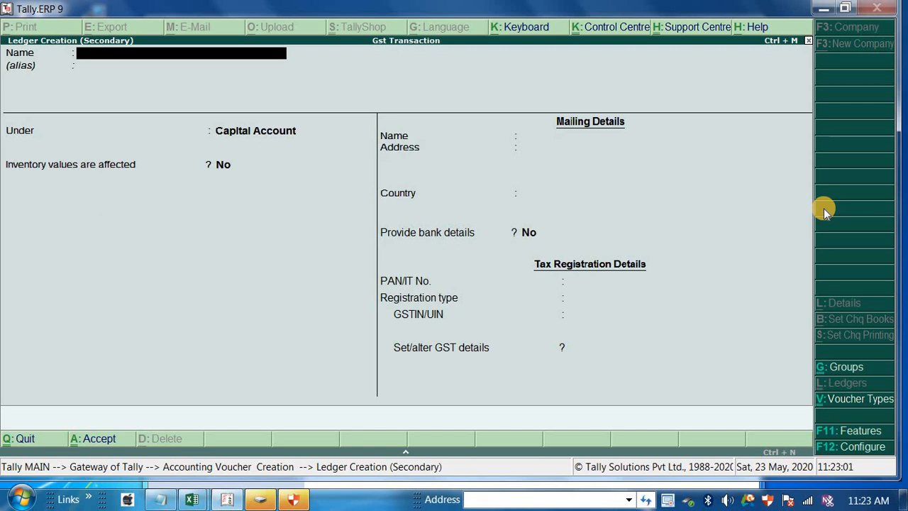
{"action": "type", "text": "Sahil"}
{"action": "key", "text": "Return"}
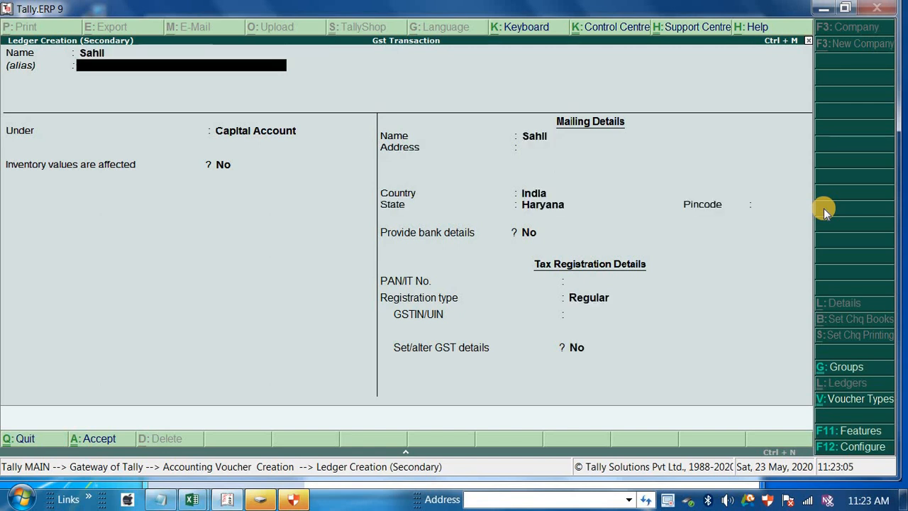
{"action": "key", "text": "Return"}
{"action": "type", "text": "S"}
{"action": "key", "text": "Up"}
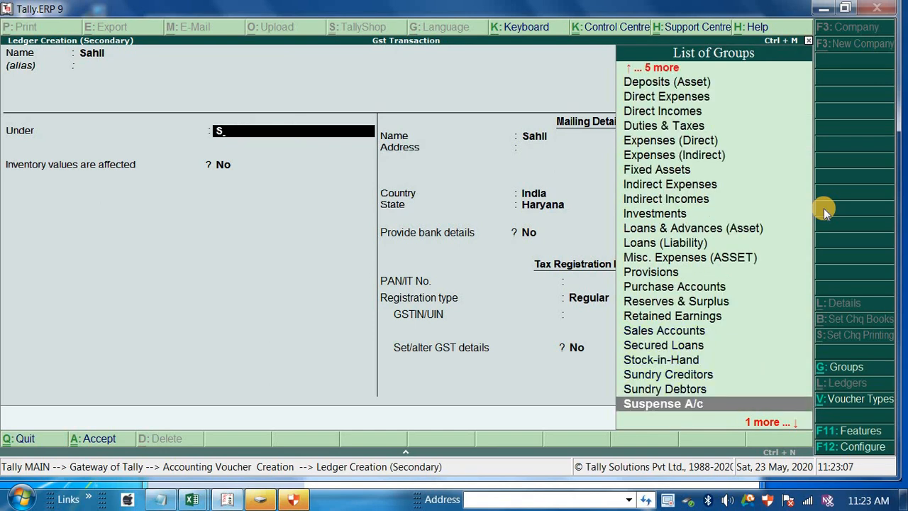
{"action": "key", "text": "Up"}
{"action": "key", "text": "Up"}
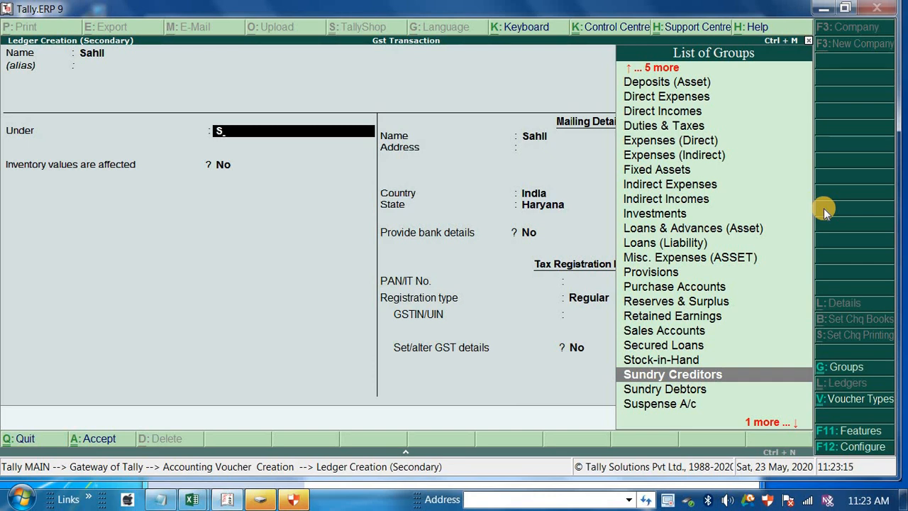
{"action": "key", "text": "Return"}
- Keep bill-by-bill balances on, credit-day checking and inventory effect off, India and Haryana in the mailing details, and no bank details
{"action": "key", "text": "Return"}
{"action": "key", "text": "Return"}
{"action": "key", "text": "Return"}
{"action": "key", "text": "Return"}
{"action": "key", "text": "Return"}
{"action": "key", "text": "Return"}
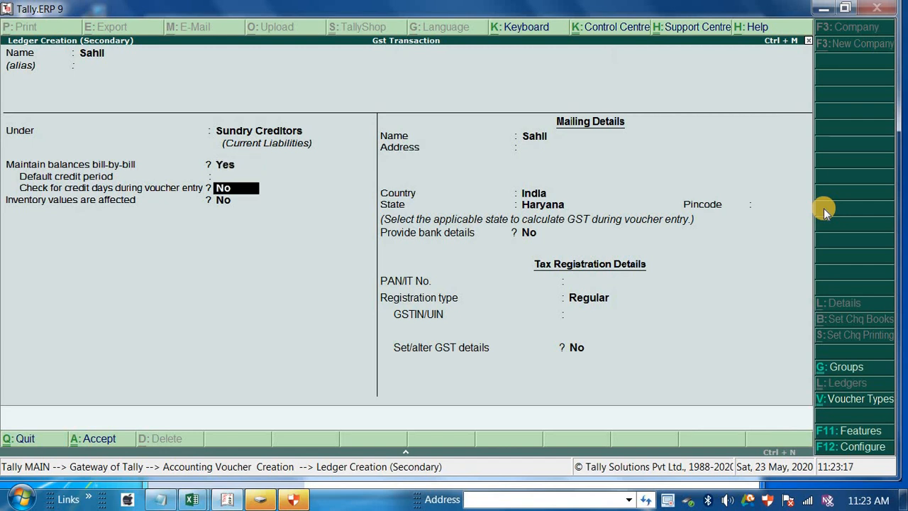
{"action": "key", "text": "Return"}
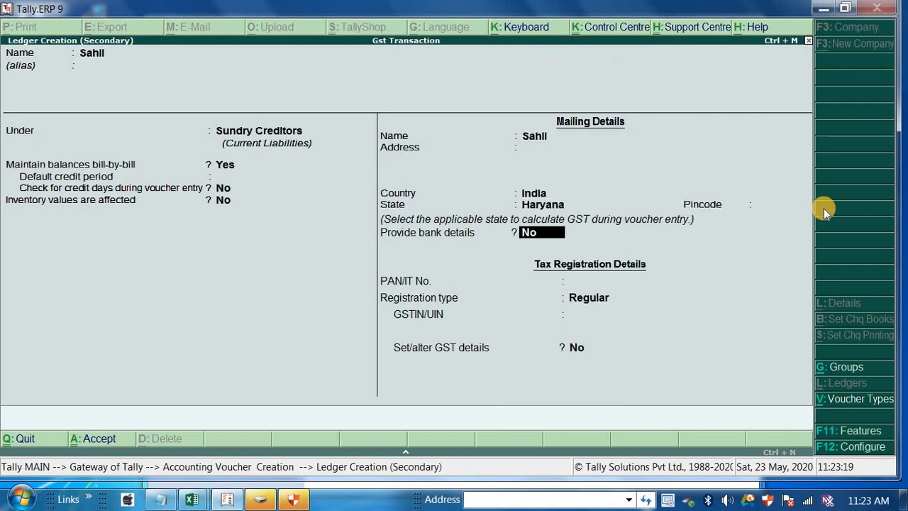
{"action": "key", "text": "Return"}
- Enter the supplier's PAN/IT number, keep Regular registration with GSTIN/UIN blank and GST details unaltered, and save the ledger
{"action": "type", "text": "YHUJ"}
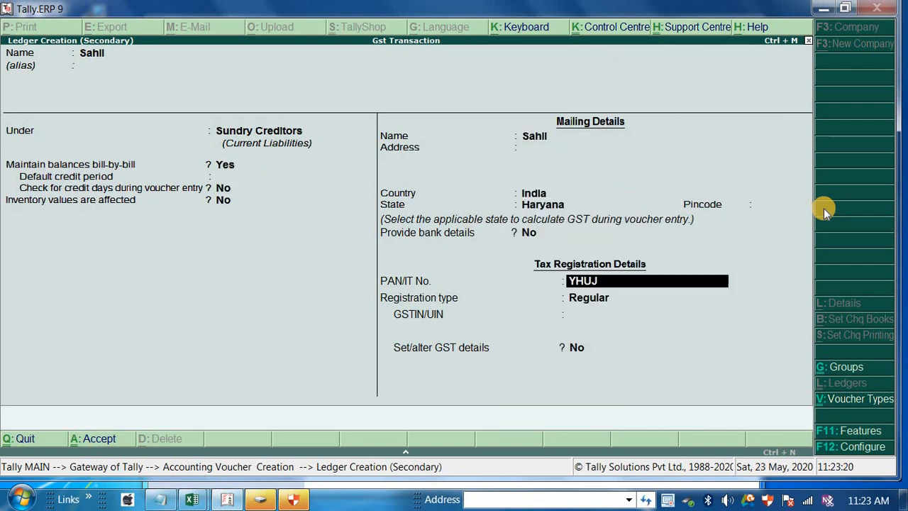
{"action": "type", "text": "I8765T"}
{"action": "key", "text": "Return"}
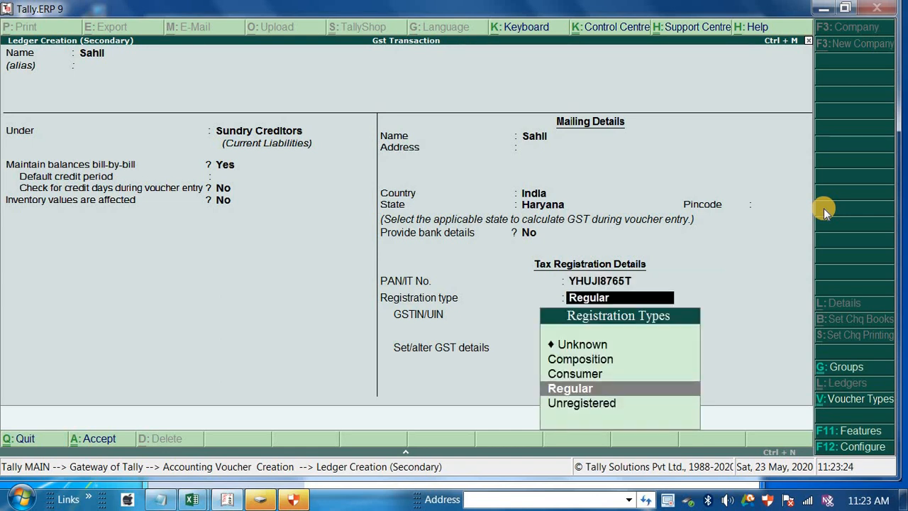
{"action": "key", "text": "Return"}
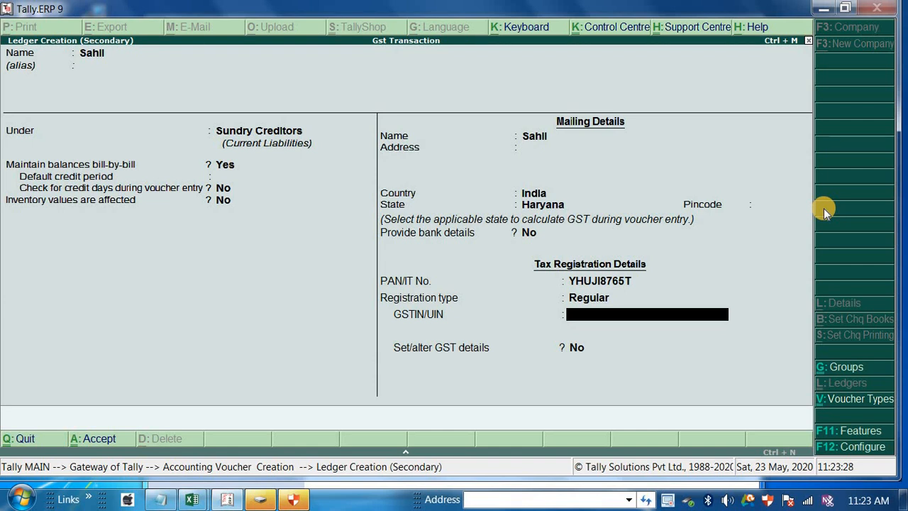
{"action": "key", "text": "Return"}
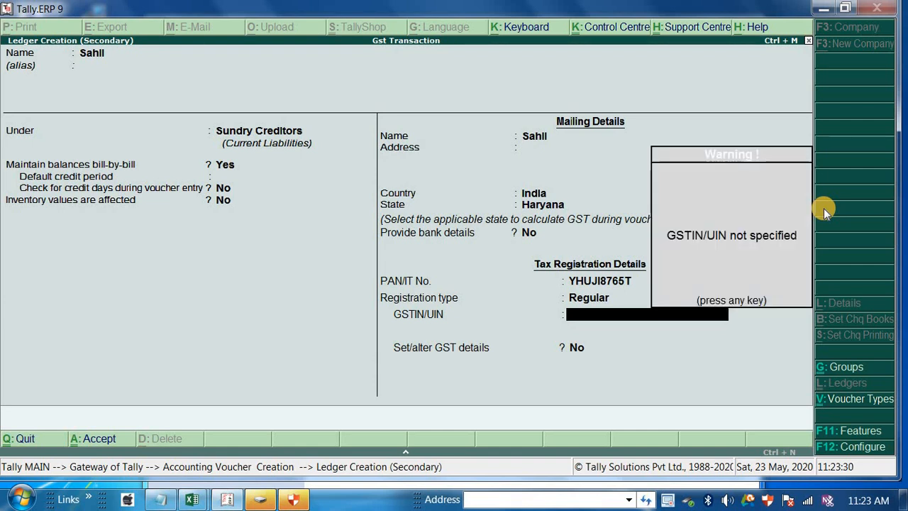
{"action": "key", "text": "Return"}
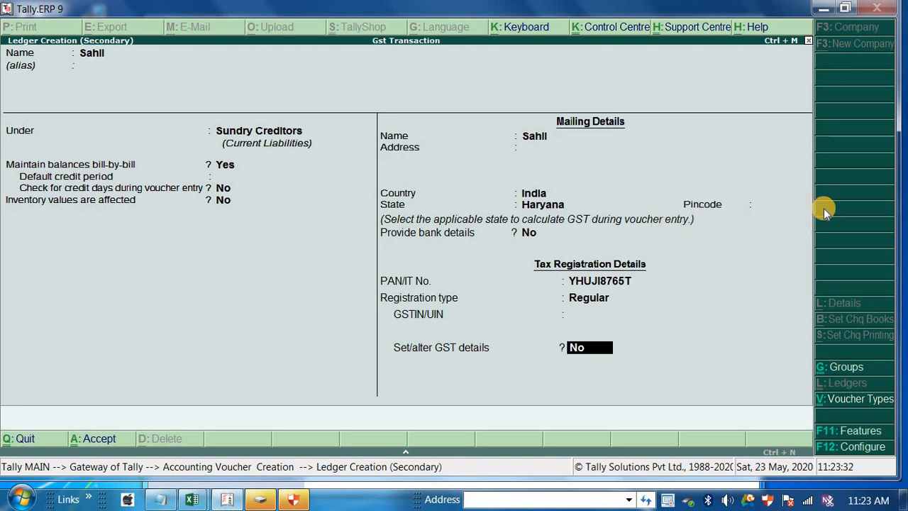
{"action": "key", "text": "Return"}
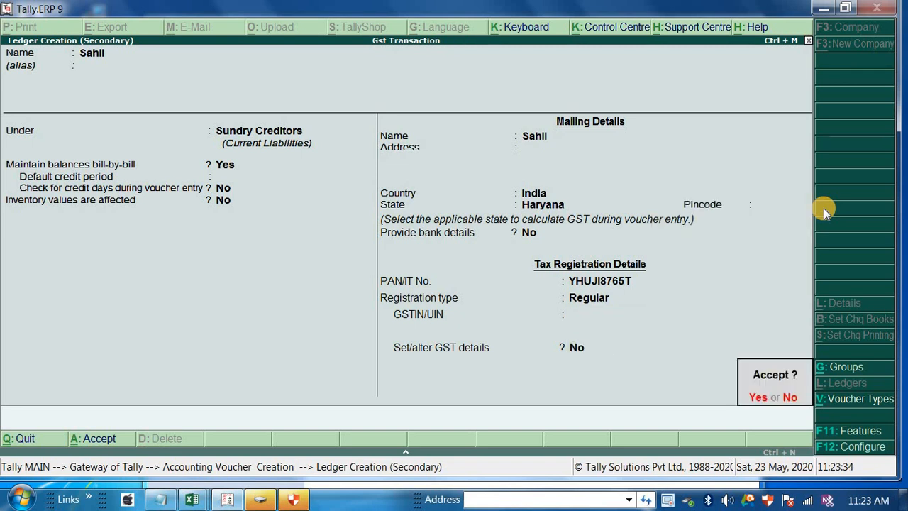
{"action": "key", "text": "Return"}
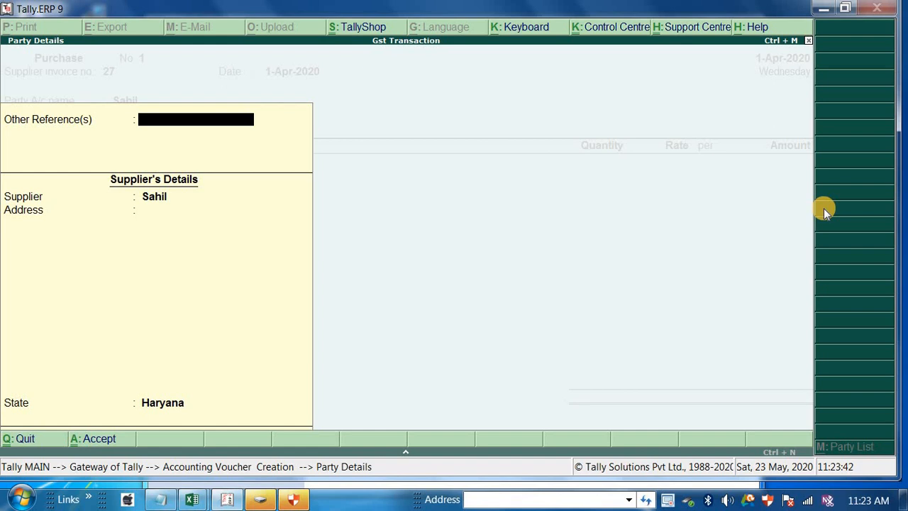
- Accept the supplier's party details at their defaults, with other references left blank and state Haryana
{"action": "key", "text": "Return"}
{"action": "key", "text": "Return"}
{"action": "key", "text": "Return"}
{"action": "key", "text": "Return"}
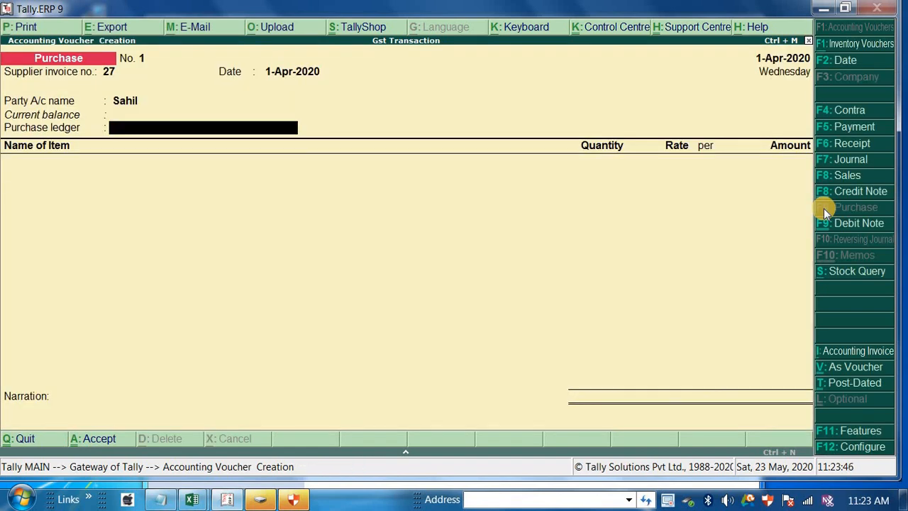
- Create a purchase ledger named Purchase, without an alias, under Purchase Accounts
{"action": "key", "text": "alt+c"}
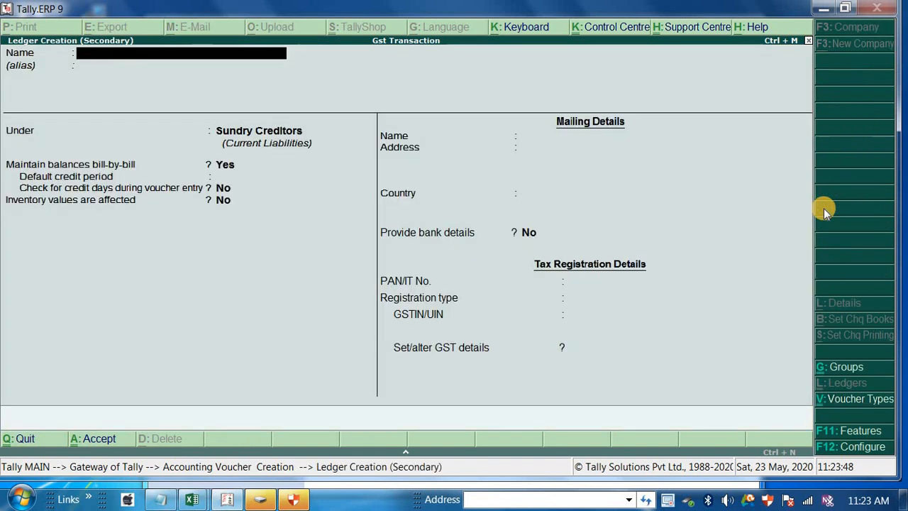
{"action": "type", "text": "Purchase"}
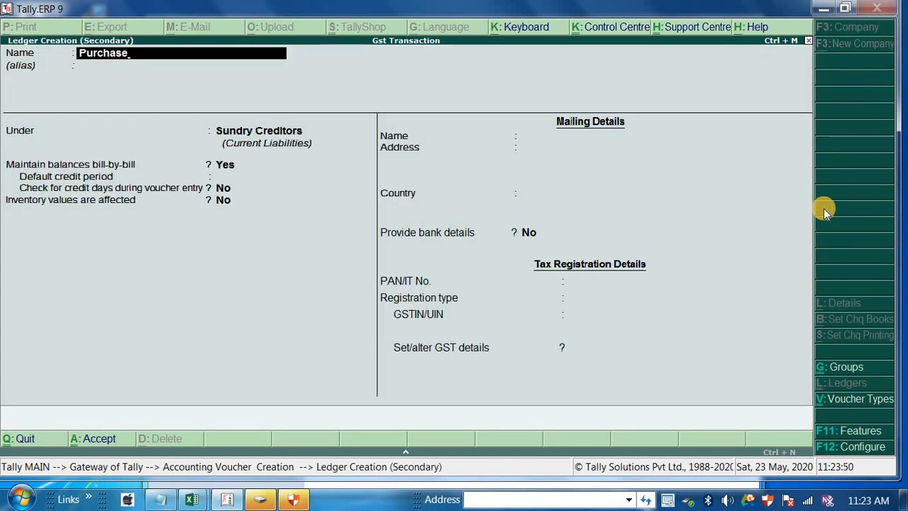
{"action": "key", "text": "Return"}
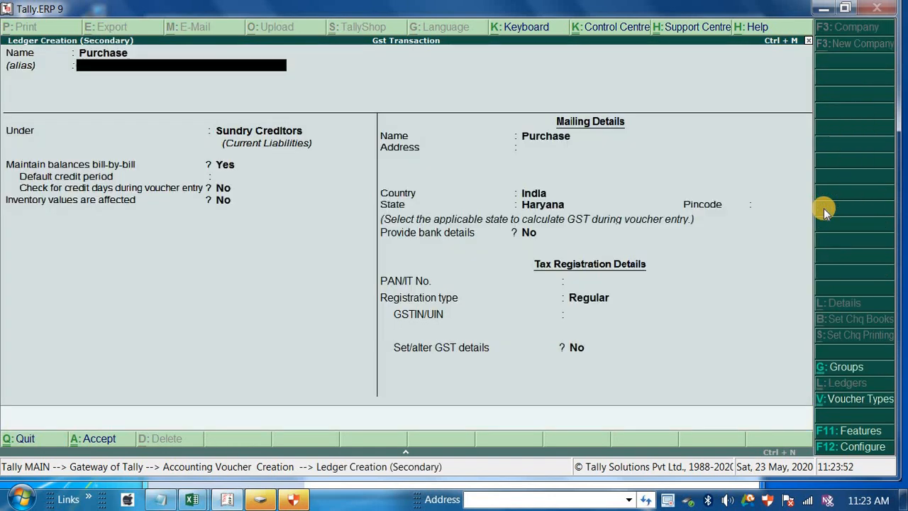
{"action": "key", "text": "Return"}
{"action": "type", "text": "P"}
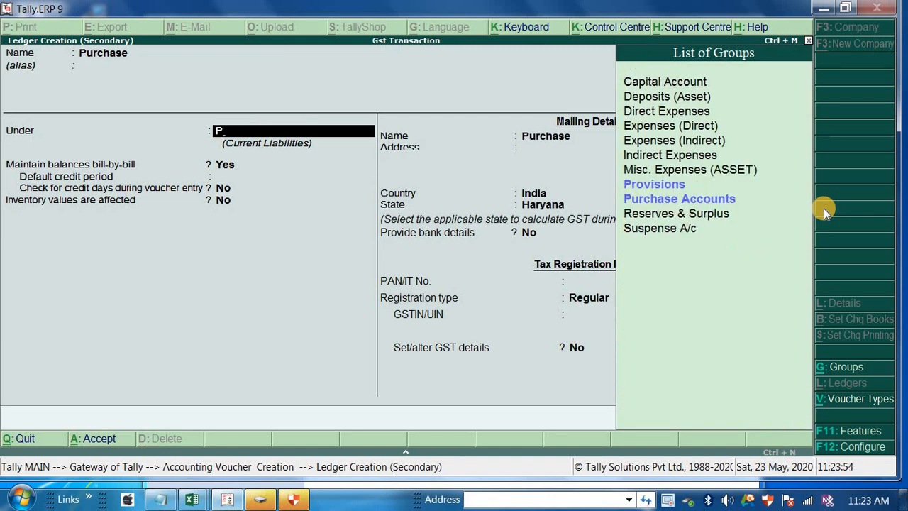
{"action": "key", "text": "Down"}
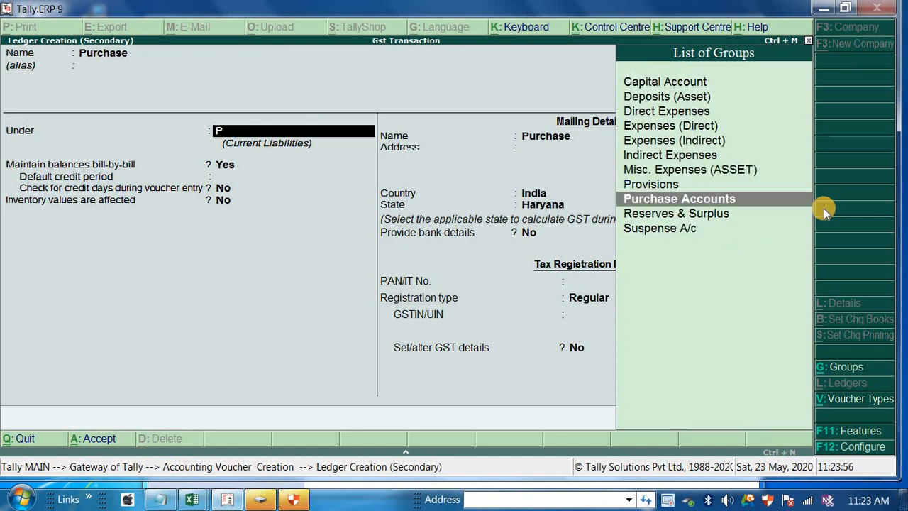
{"action": "key", "text": "Return"}
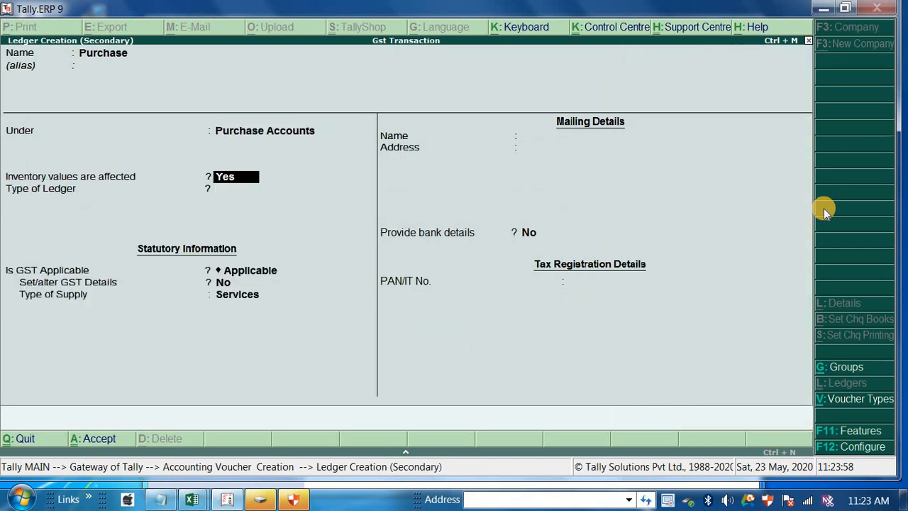
- Keep inventory values affected, ledger type Not Applicable and GST Applicable, set the type of supply to Goods, and save the Purchase ledger
{"action": "key", "text": "Return"}
{"action": "key", "text": "Return"}
{"action": "key", "text": "Return"}
{"action": "key", "text": "Return"}
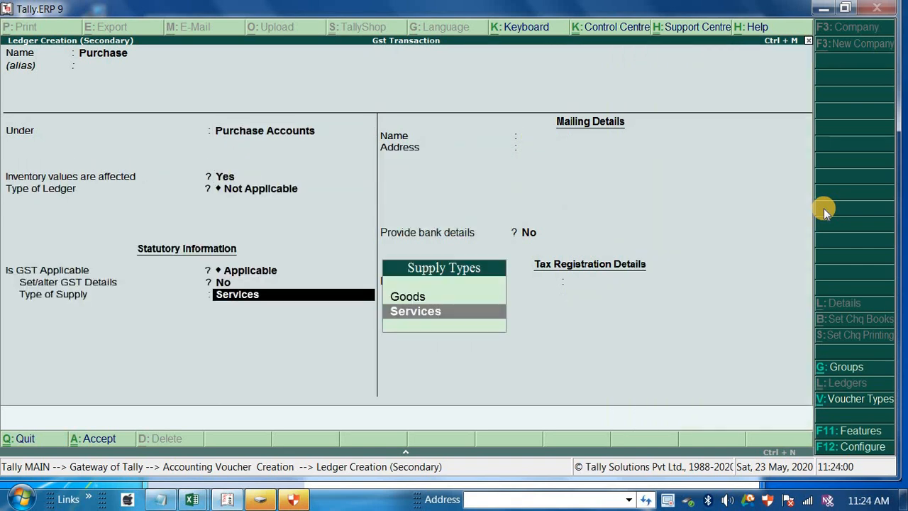
{"action": "key", "text": "Up"}
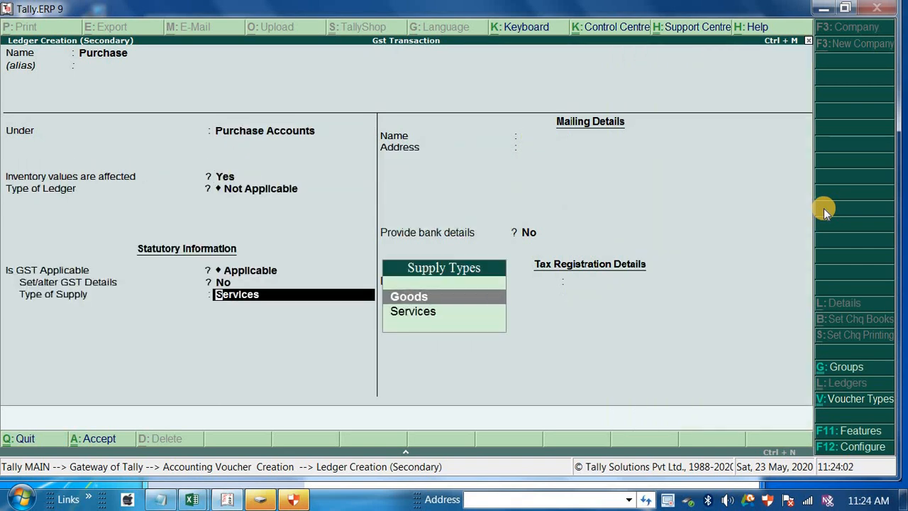
{"action": "key", "text": "Return"}
{"action": "key", "text": "Return"}
{"action": "key", "text": "Return"}
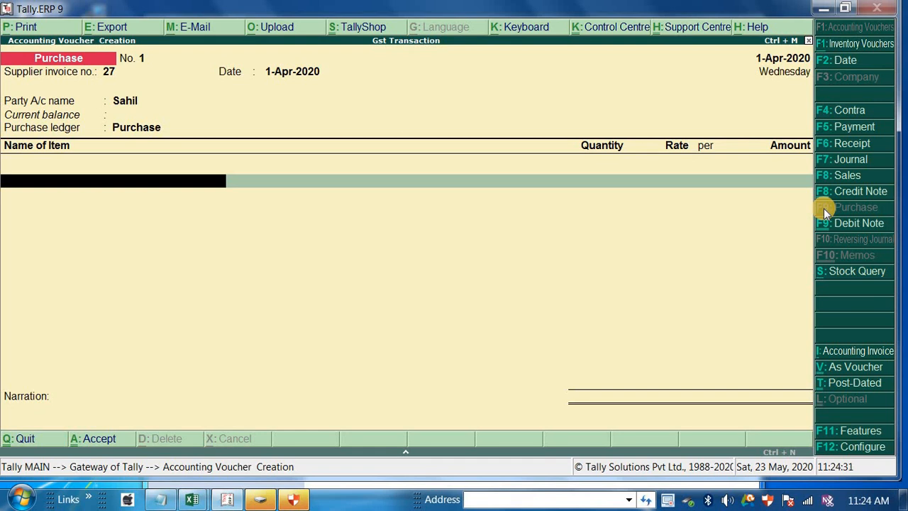
- Start a new stock item named Sofa for the purchase voucher, without an alias
{"action": "key", "text": "alt+c"}
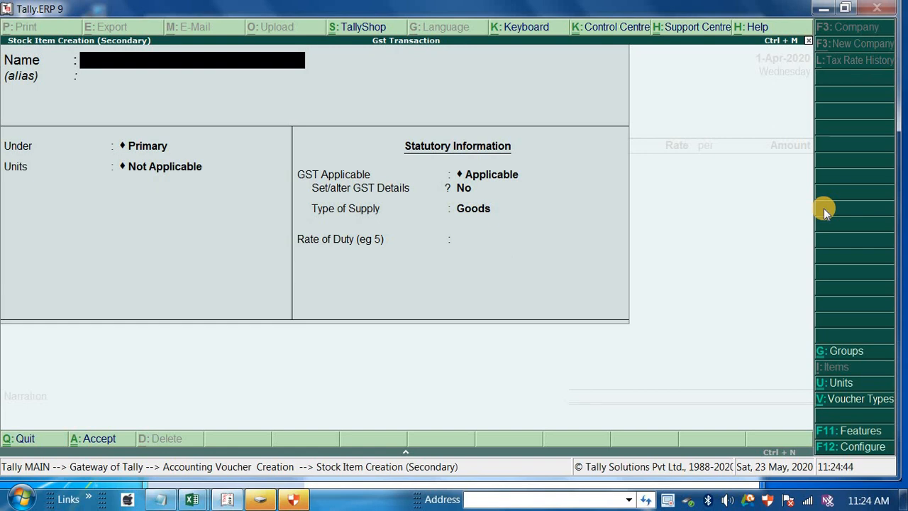
{"action": "type", "text": "Sofa"}
{"action": "key", "text": "Return"}
{"action": "key", "text": "Return"}
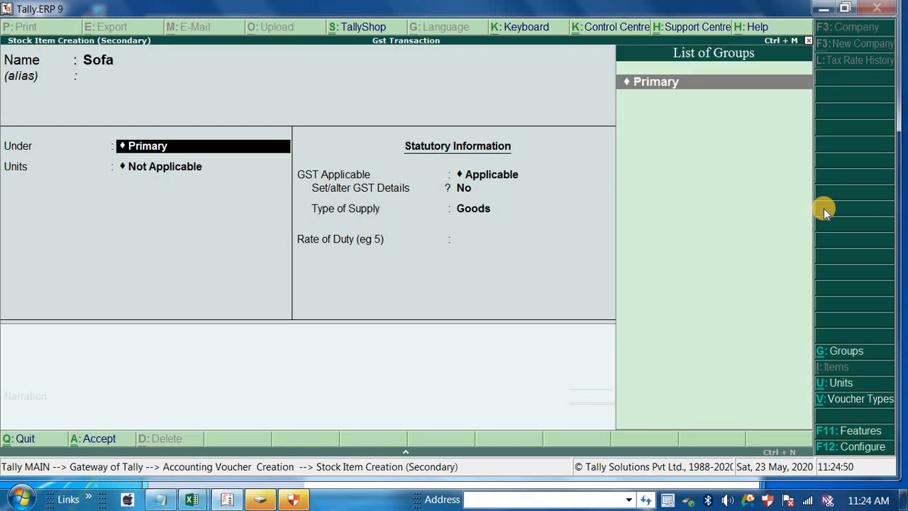
- Create a stock group named Furniture under Primary for the Sofa, with quantity addition and GST details set to No
{"action": "key", "text": "alt+c"}
{"action": "type", "text": "Furn"}
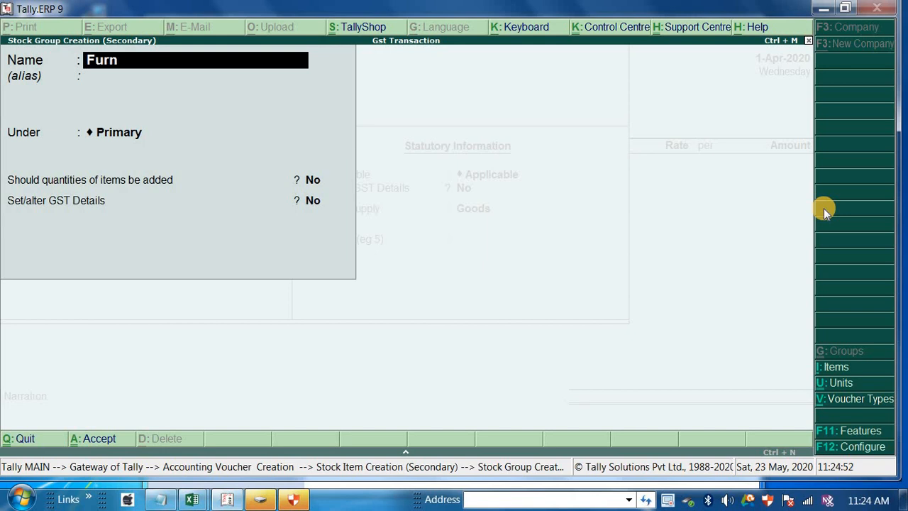
{"action": "type", "text": "iture"}
{"action": "key", "text": "Return"}
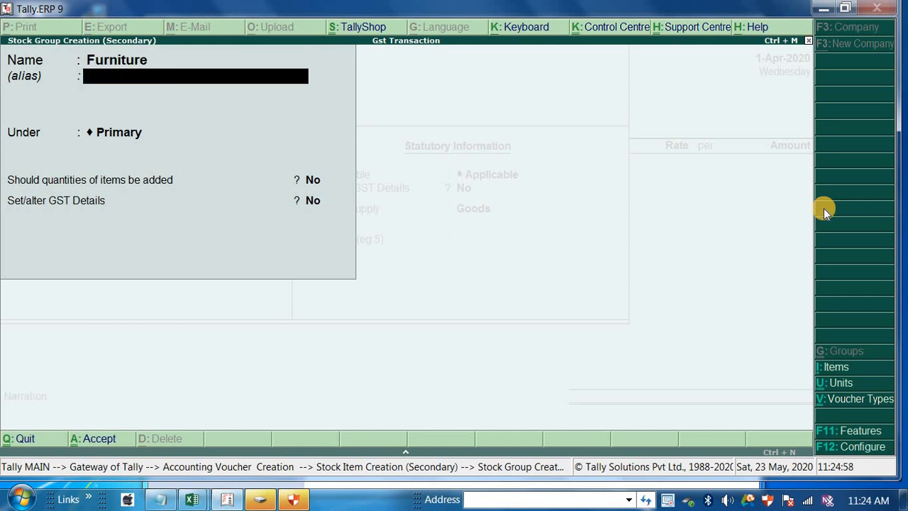
{"action": "key", "text": "Return"}
{"action": "key", "text": "Return"}
{"action": "key", "text": "Return"}
{"action": "key", "text": "Return"}
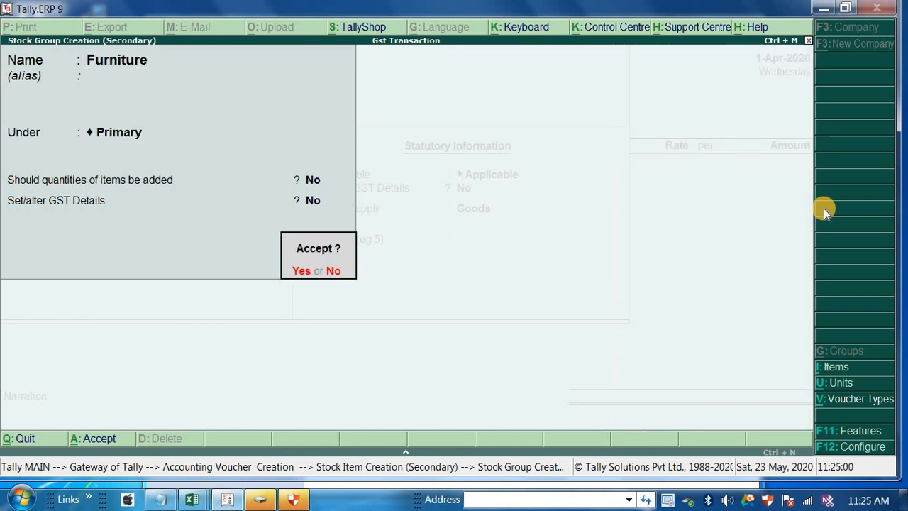
{"action": "key", "text": "Return"}
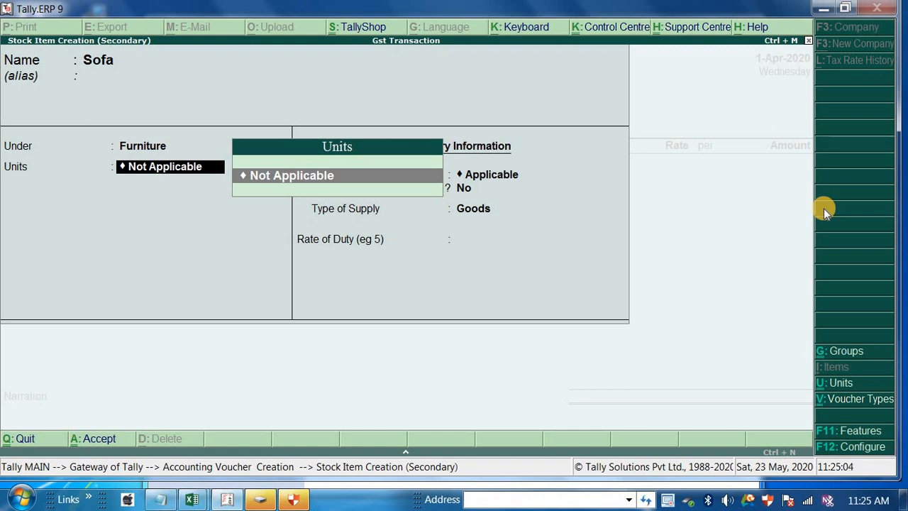
- Create a simple unit with the symbol pcs and 0 decimal places as the Sofa's unit
{"action": "key", "text": "alt+c"}
{"action": "type", "text": "pcs"}
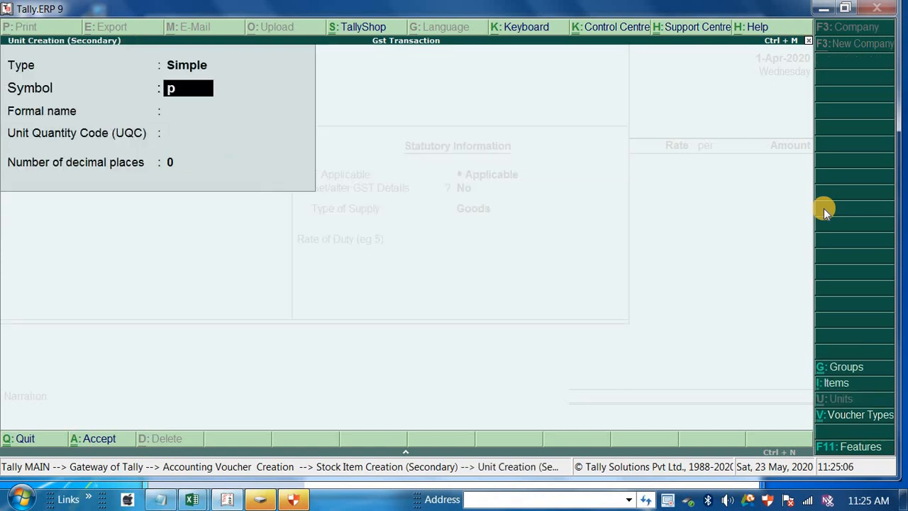
{"action": "key", "text": "Return"}
{"action": "key", "text": "Return"}
{"action": "key", "text": "Return"}
{"action": "key", "text": "Return"}
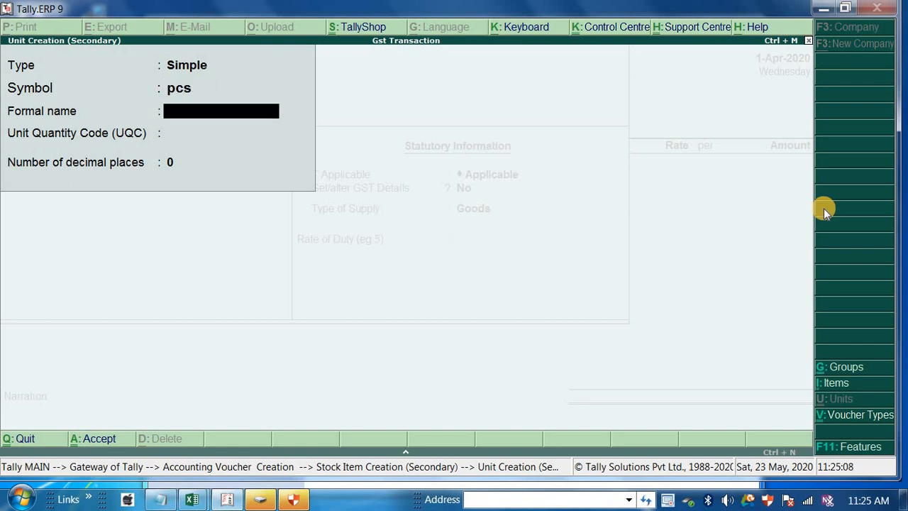
{"action": "key", "text": "Return"}
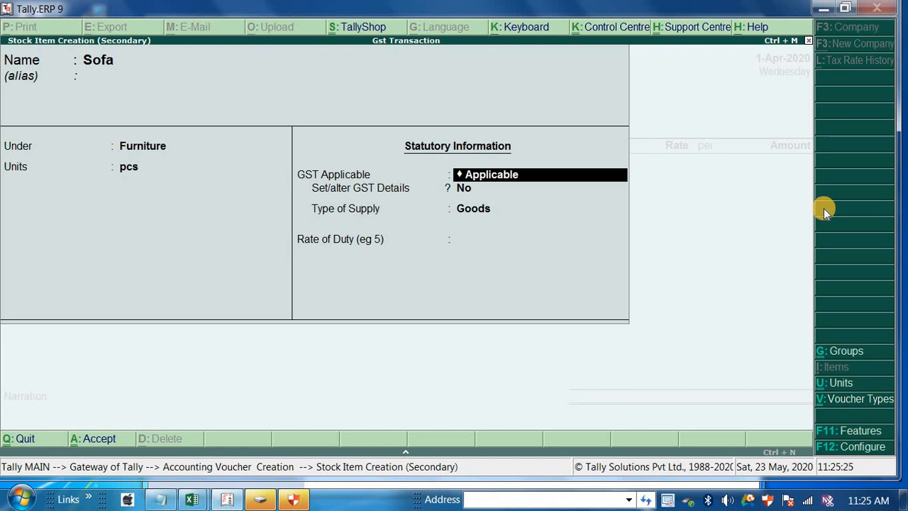
- Keep GST Applicable for the Sofa and set its GST details to On Value, Taxable, 12% integrated tax and 0% cess
{"action": "key", "text": "Return"}
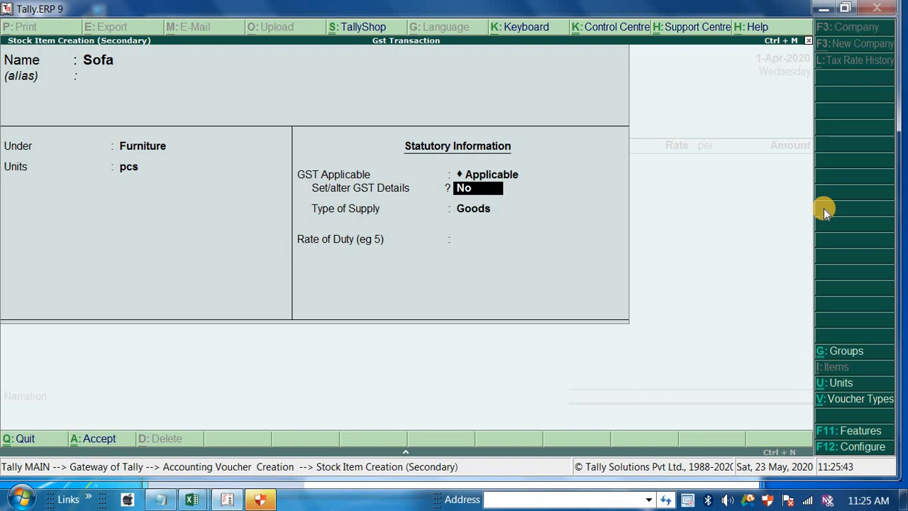
{"action": "type", "text": "yes"}
{"action": "key", "text": "Return"}
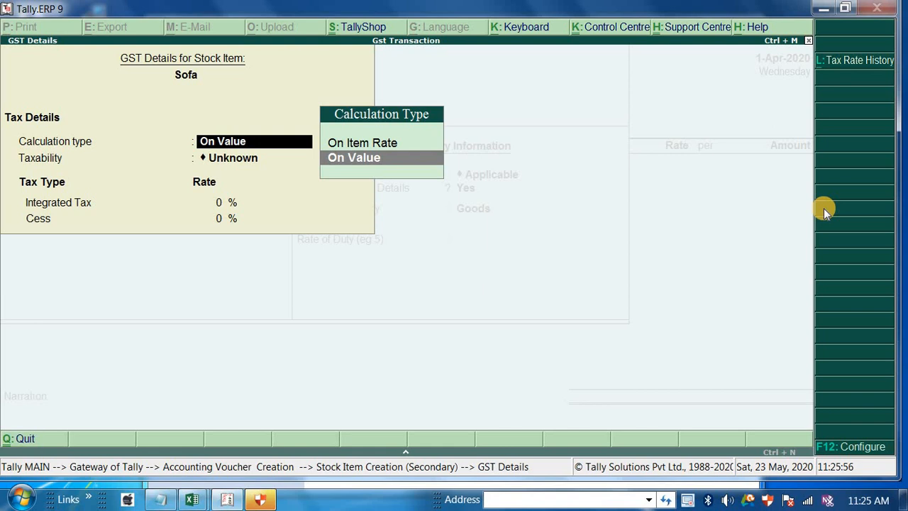
{"action": "key", "text": "Return"}
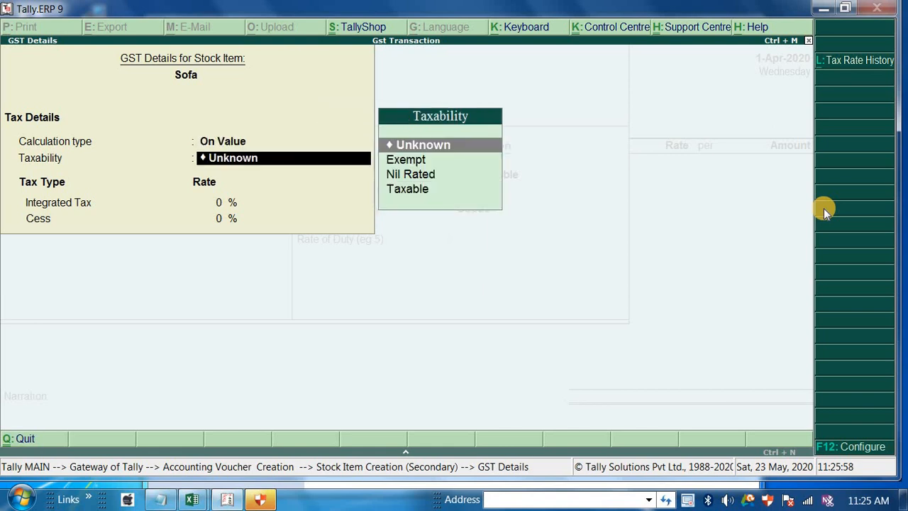
{"action": "key", "text": "Down"}
{"action": "key", "text": "Down"}
{"action": "key", "text": "Down"}
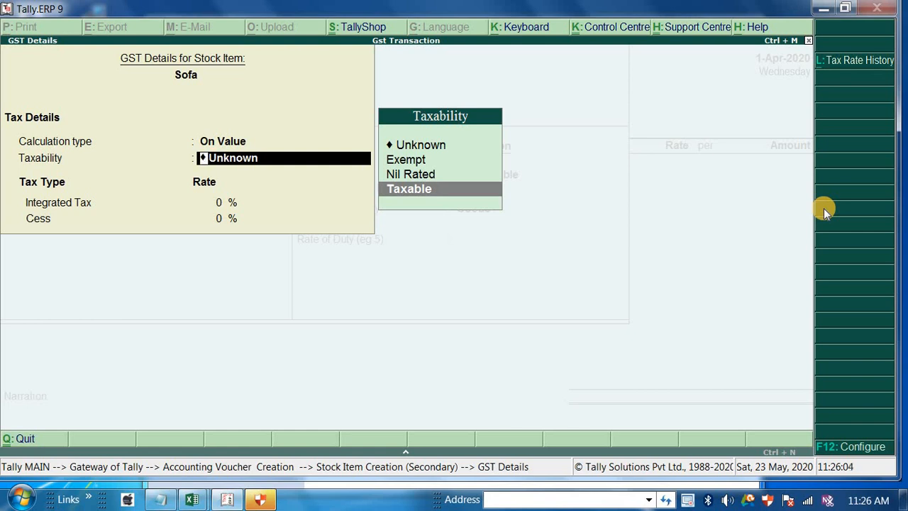
{"action": "key", "text": "Return"}
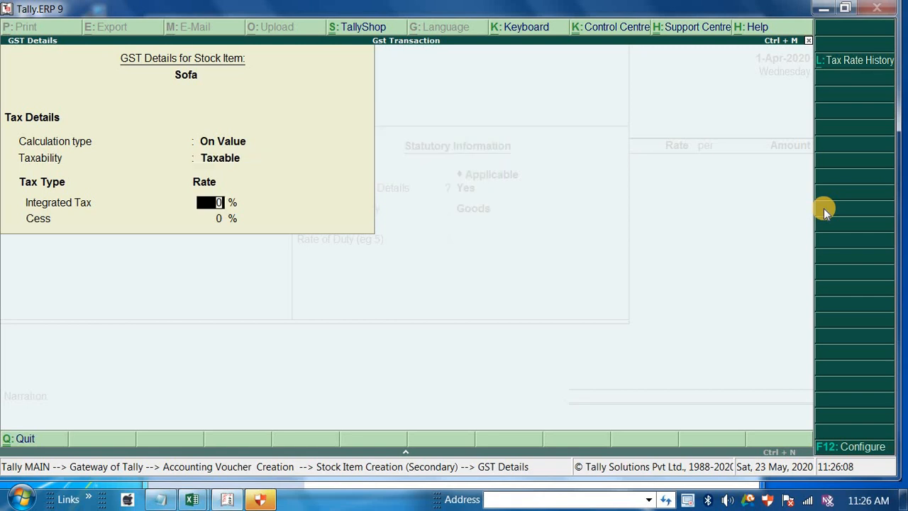
{"action": "type", "text": "12"}
{"action": "key", "text": "Return"}
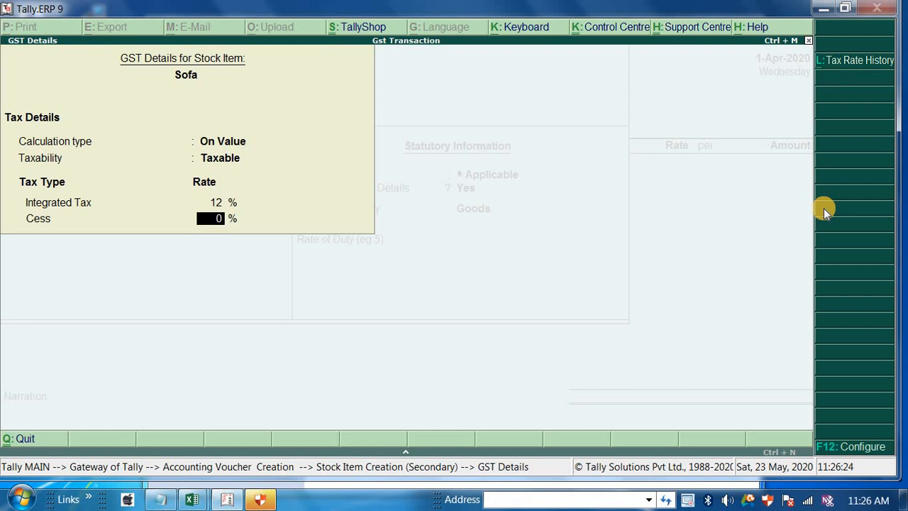
{"action": "key", "text": "Return"}
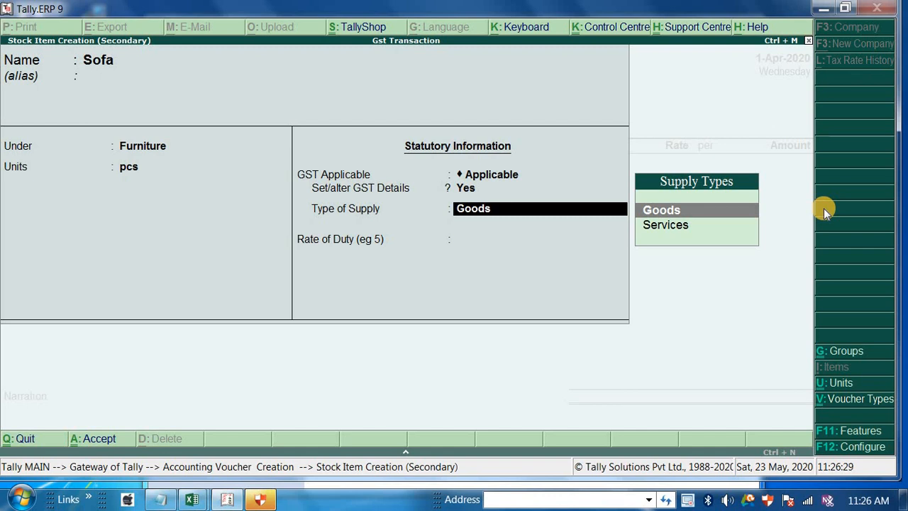
- Keep Goods as the Sofa's type of supply, enter no rate of duty, and save the stock item
{"action": "key", "text": "Return"}
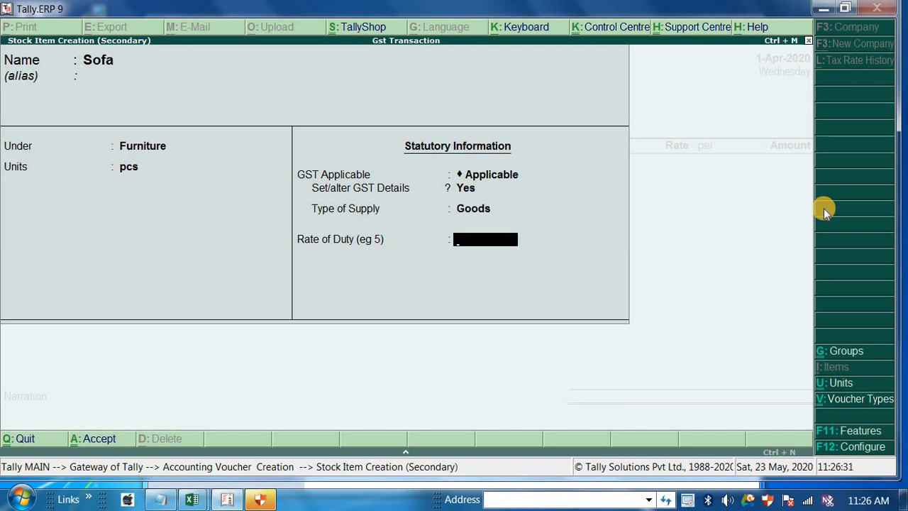
{"action": "key", "text": "Return"}
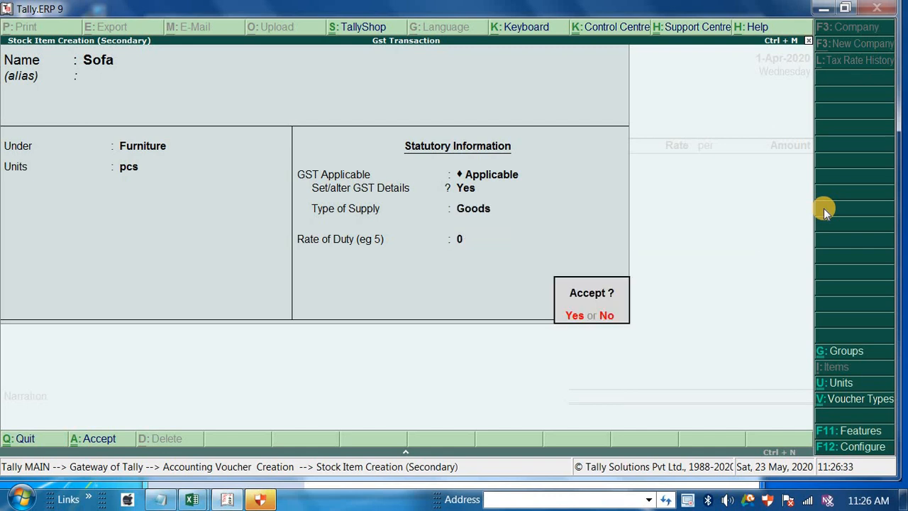
{"action": "key", "text": "Return"}
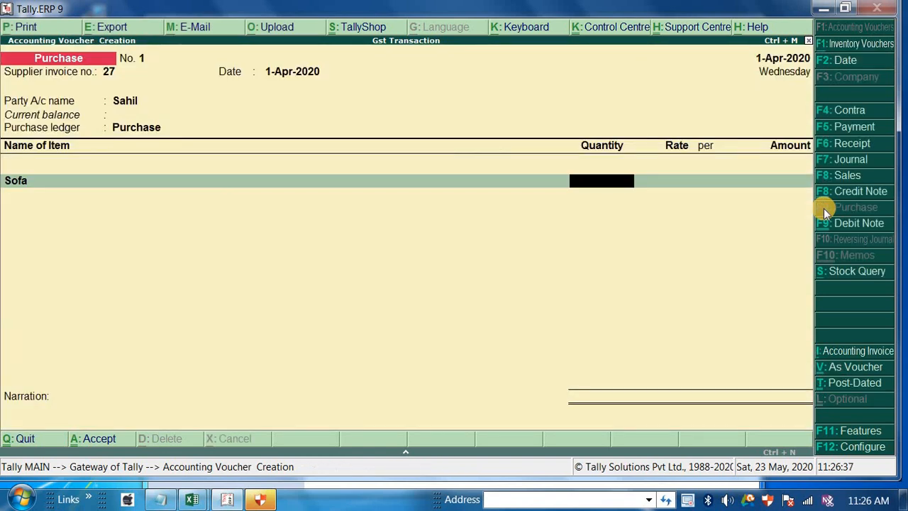
- Enter 10 pcs of Sofa at a rate of 13,000 per pcs and end the item list
{"action": "type", "text": "10"}
{"action": "key", "text": "Return"}
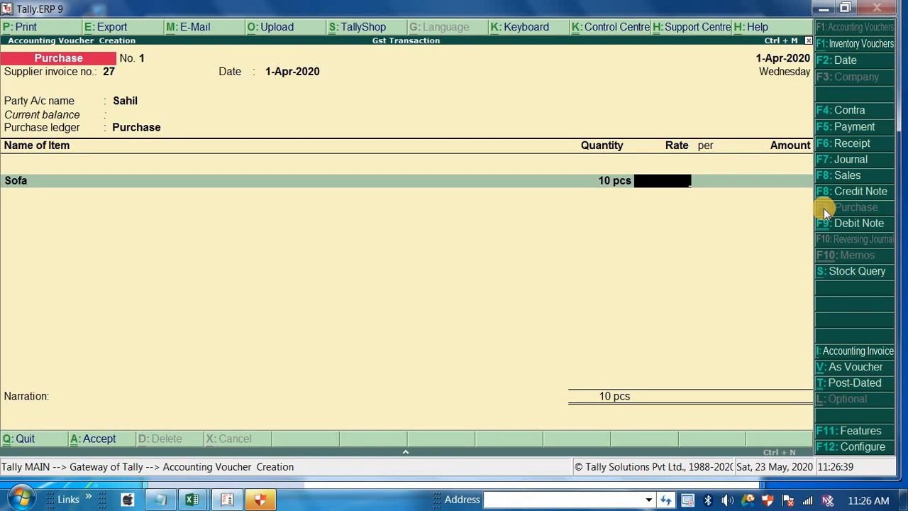
{"action": "type", "text": "13,000"}
{"action": "key", "text": "Return"}
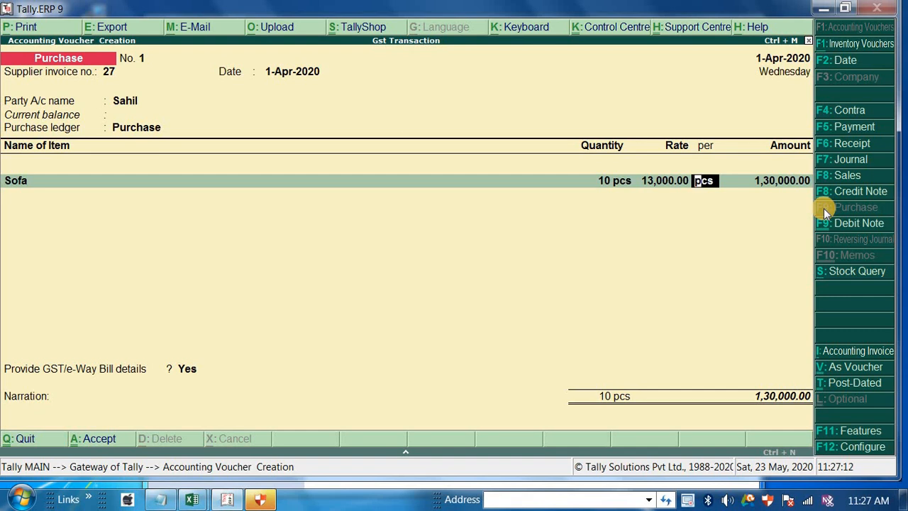
{"action": "key", "text": "Return"}
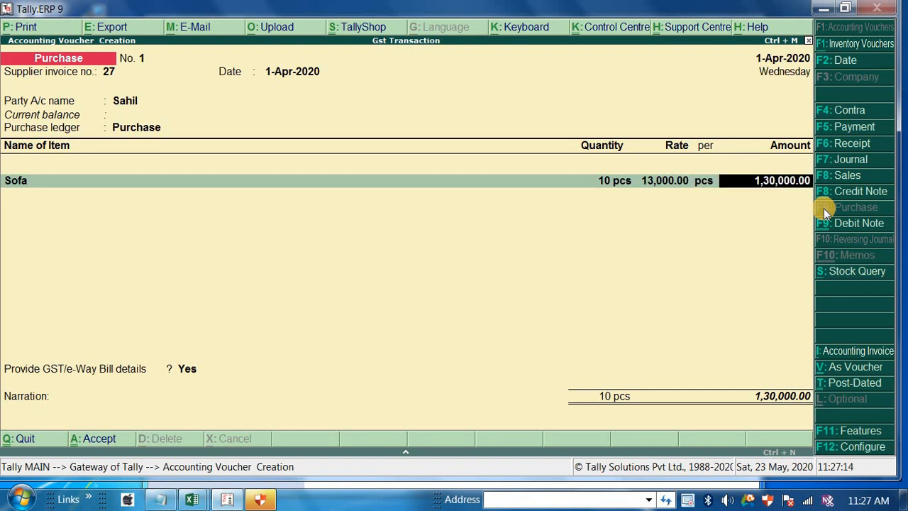
{"action": "key", "text": "Return"}
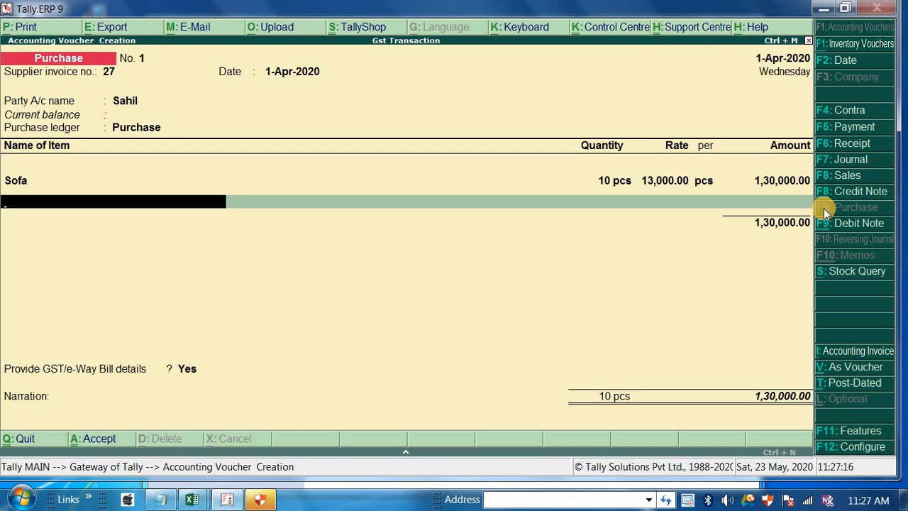
{"action": "key", "text": "Return"}
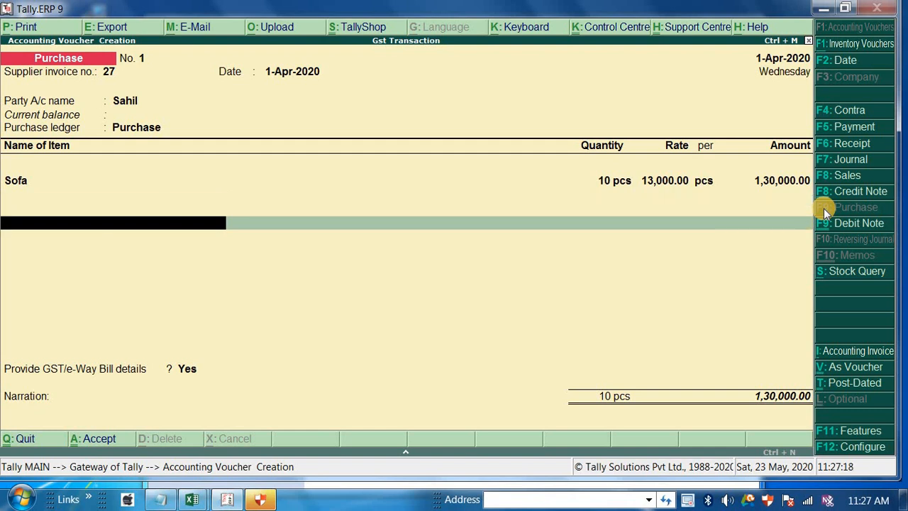
- Create a tax ledger named Sgst on the voucher, without an alias, under Duties & Taxes
{"action": "key", "text": "Return"}
{"action": "key", "text": "BackSpace"}
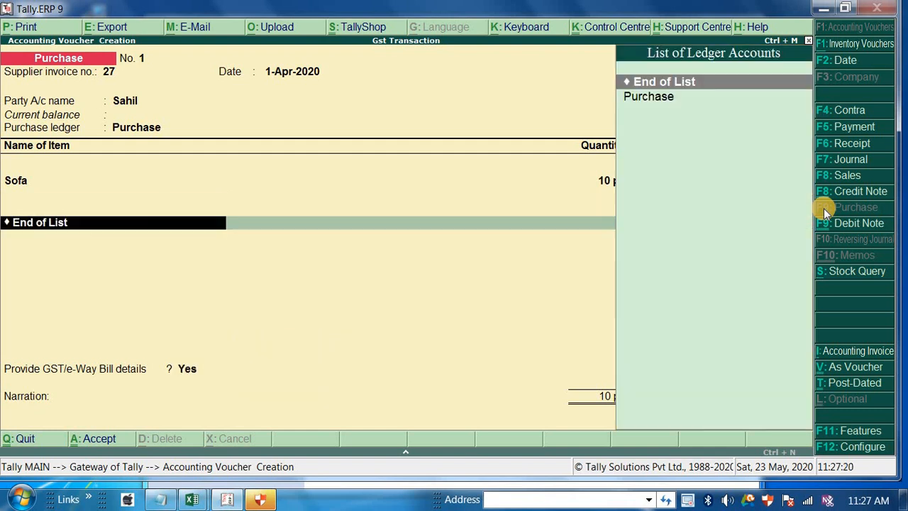
{"action": "key", "text": "Return"}
{"action": "key", "text": "BackSpace"}
{"action": "key", "text": "alt+c"}
{"action": "type", "text": "Sgst"}
{"action": "key", "text": "Return"}
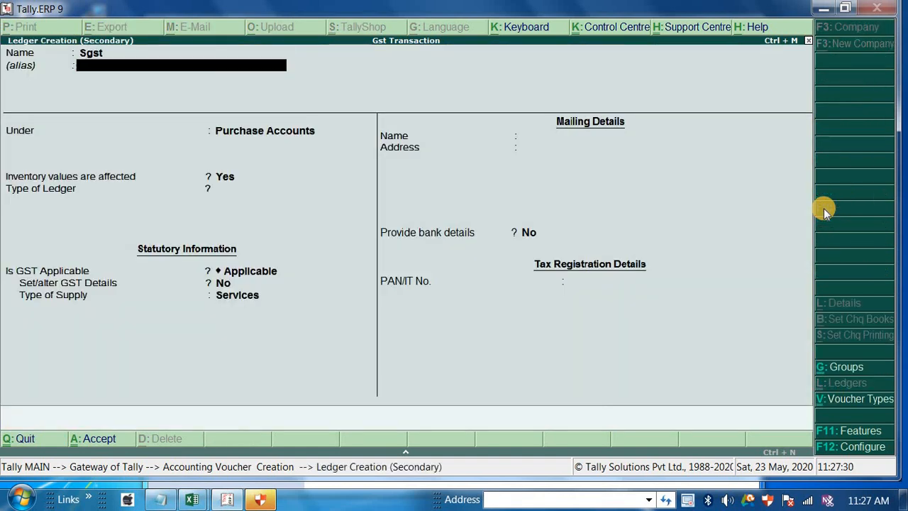
{"action": "key", "text": "Return"}
{"action": "type", "text": "D"}
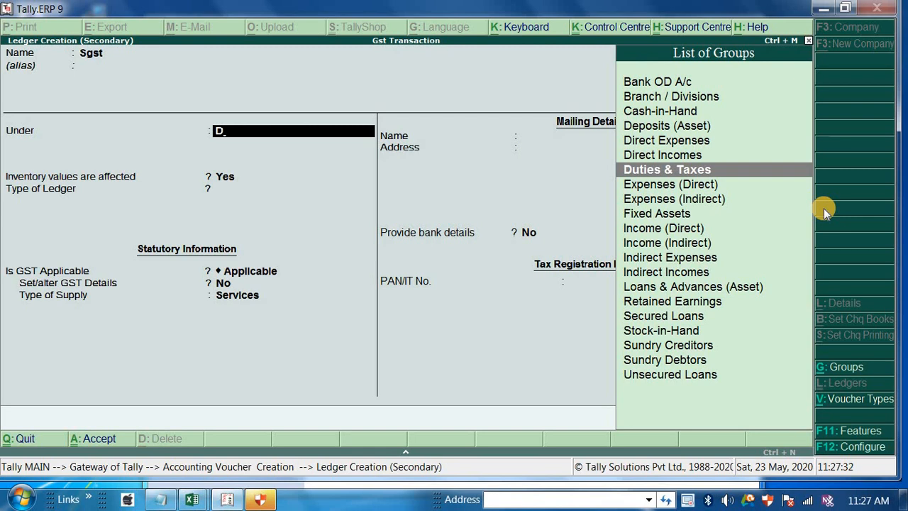
{"action": "key", "text": "Return"}
- Set the Sgst ledger's duty type to GST and tax type to State Tax, save it with remaining defaults, and accept its voucher amount
{"action": "key", "text": "Up"}
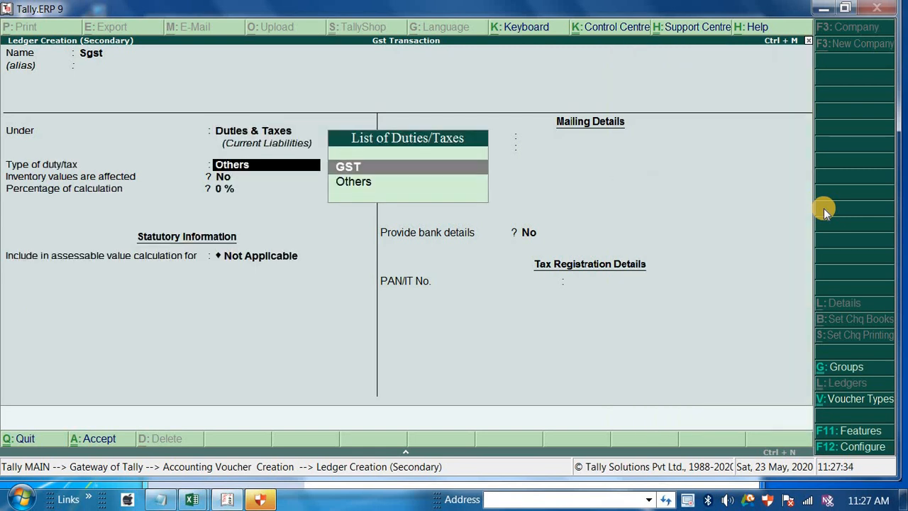
{"action": "key", "text": "Return"}
{"action": "key", "text": "Down"}
{"action": "key", "text": "Down"}
{"action": "key", "text": "Down"}
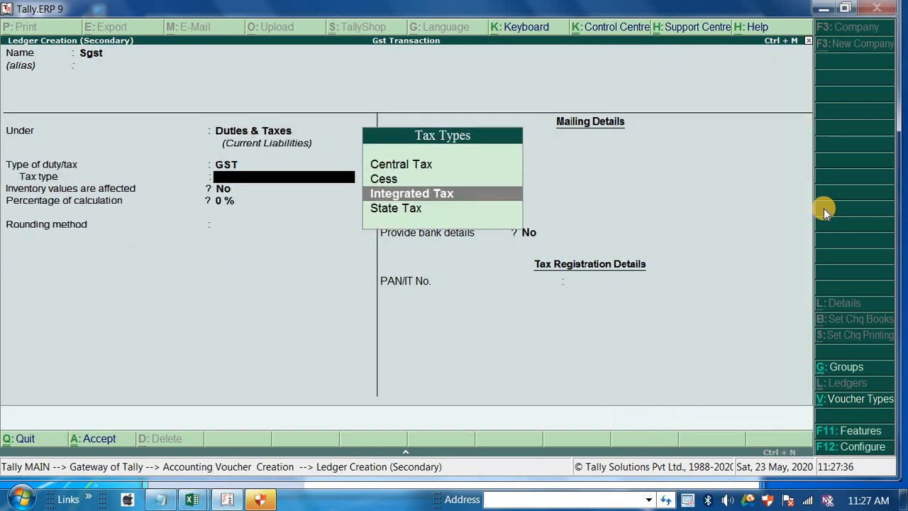
{"action": "key", "text": "Return"}
{"action": "key", "text": "Return"}
{"action": "key", "text": "Return"}
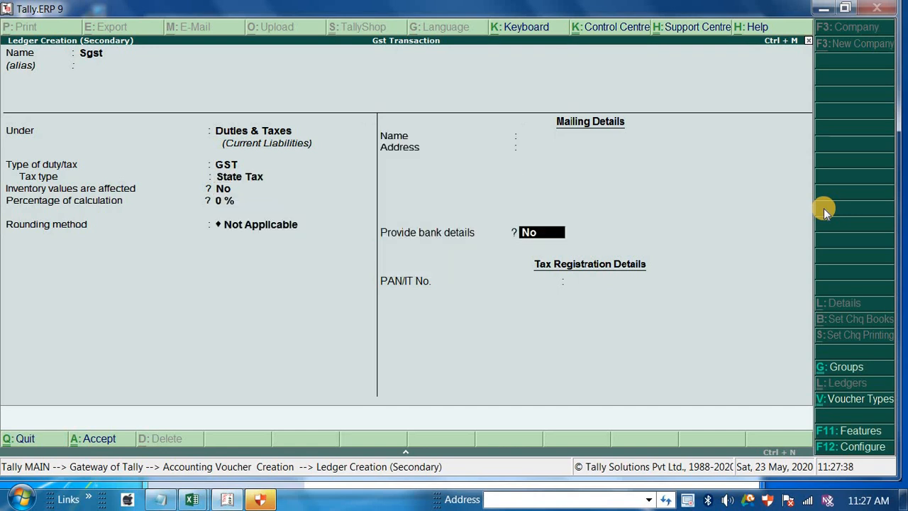
{"action": "key", "text": "Return"}
{"action": "key", "text": "Return"}
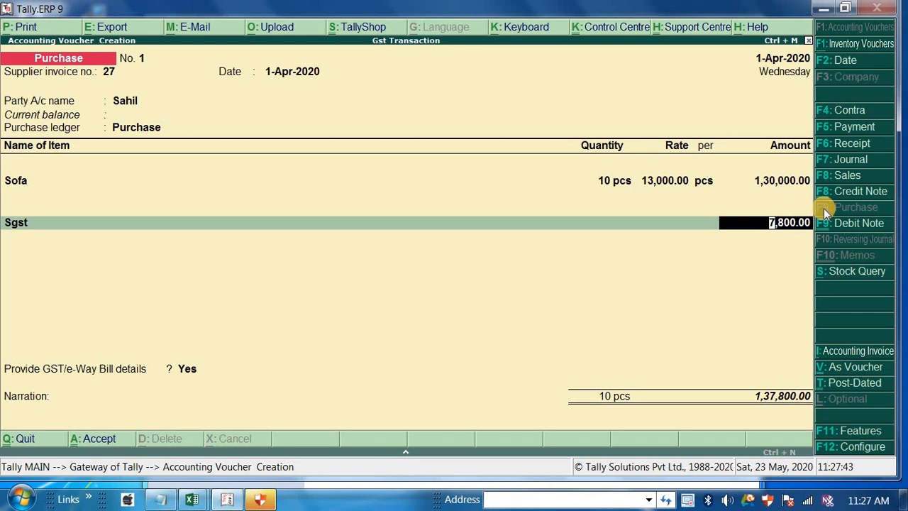
{"action": "key", "text": "Return"}
- Create a tax ledger named Cgst on the voucher, without an alias, under Duties & Taxes
{"action": "key", "text": "alt+c"}
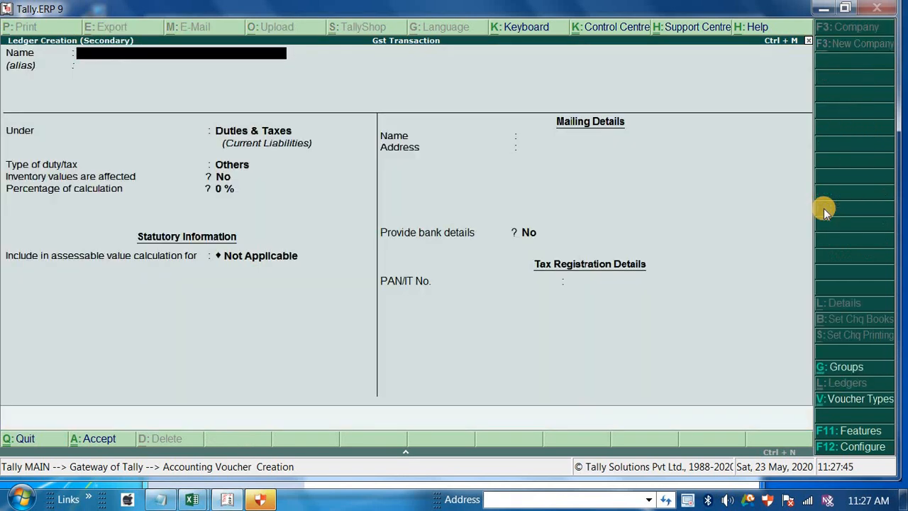
{"action": "type", "text": "Cgst"}
{"action": "key", "text": "Return"}
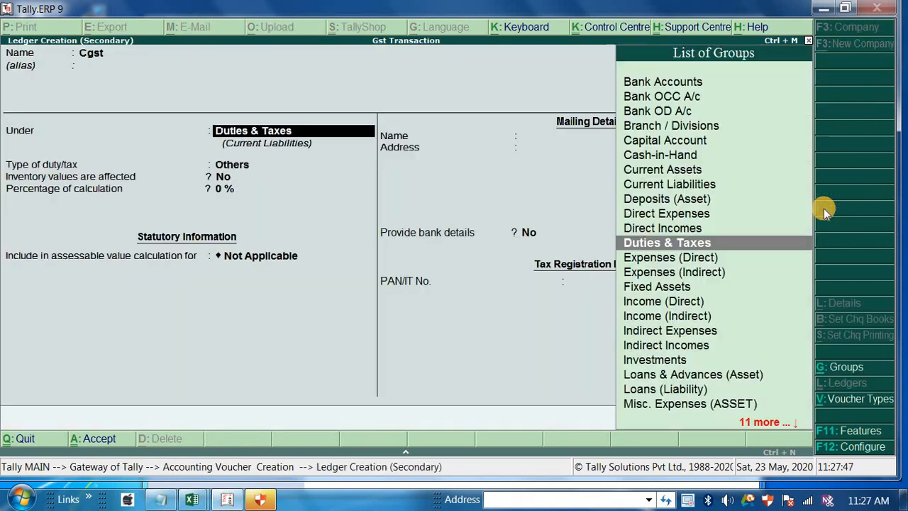
{"action": "key", "text": "Return"}
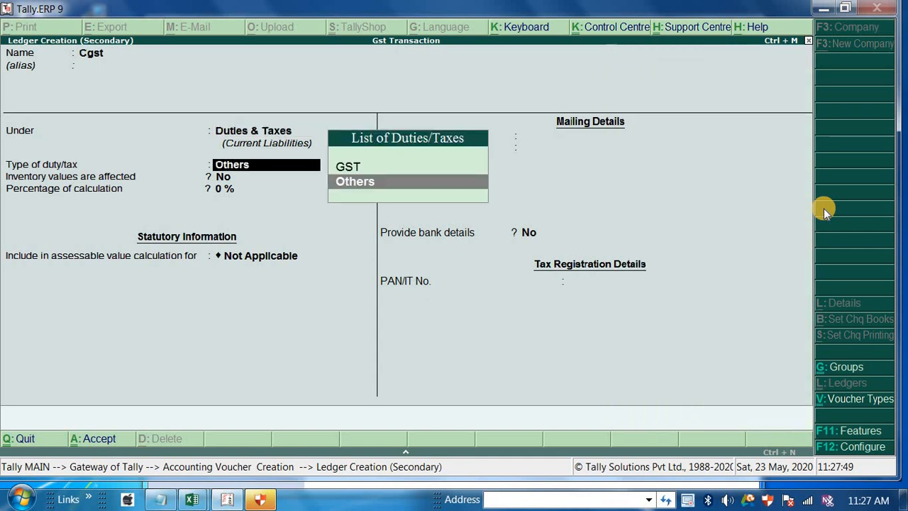
- Set the Cgst ledger's duty type to GST and tax type to Central Tax, save it with remaining defaults, and accept its voucher amount
{"action": "key", "text": "Up"}
{"action": "key", "text": "Return"}
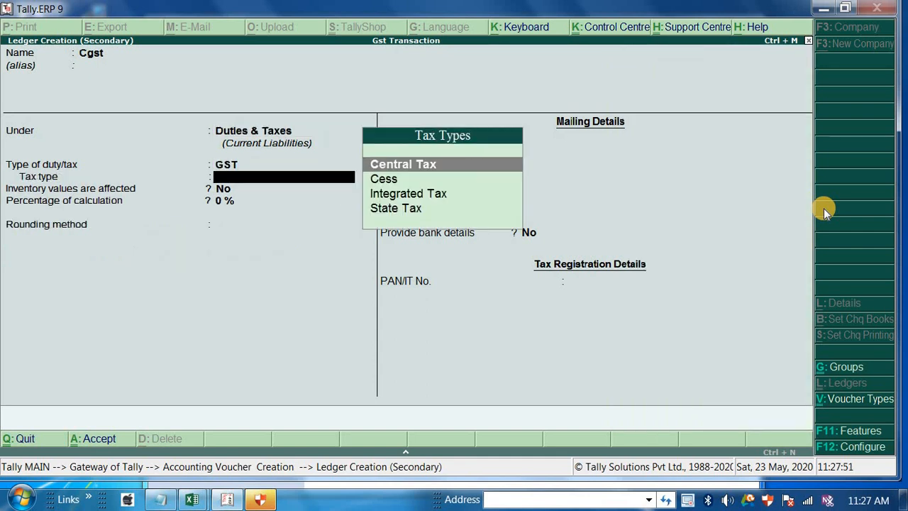
{"action": "key", "text": "Return"}
{"action": "key", "text": "Return"}
{"action": "key", "text": "Return"}
{"action": "key", "text": "Return"}
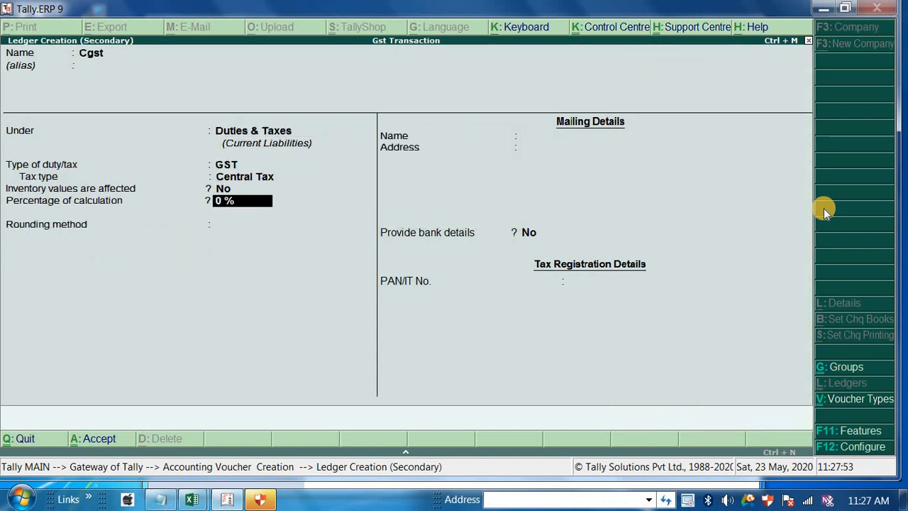
{"action": "key", "text": "Return"}
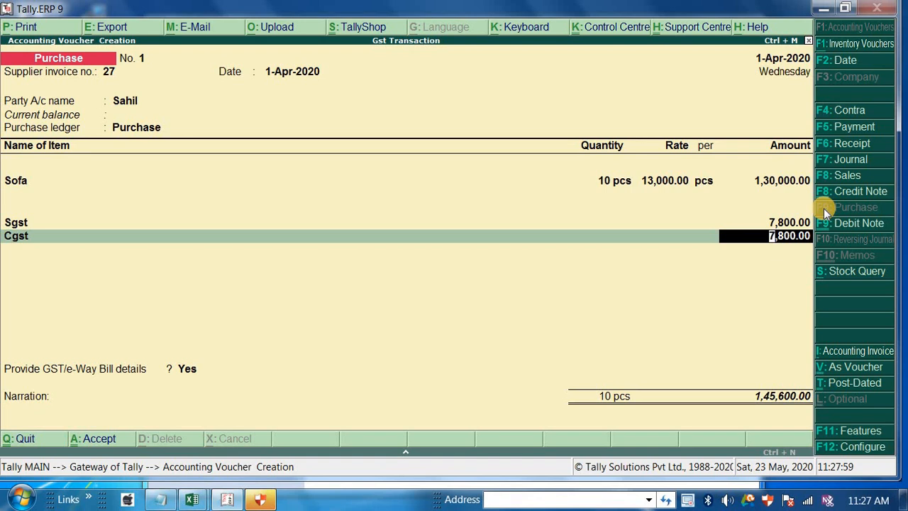
{"action": "key", "text": "Return"}
- End the ledger list and, in the GST/e-Way Bill details, keep the invoice and consignor entries with the GSTIN blank and state Haryana
{"action": "key", "text": "Return"}
{"action": "key", "text": "Return"}
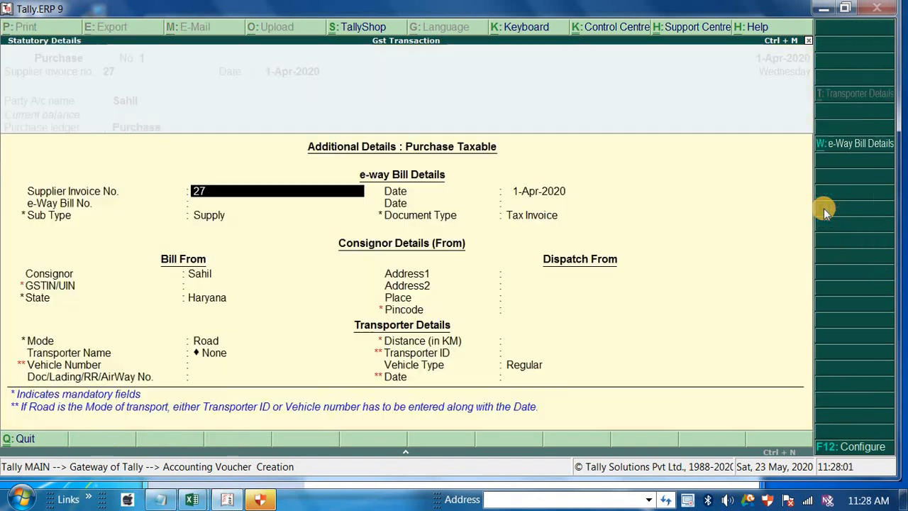
{"action": "key", "text": "Return"}
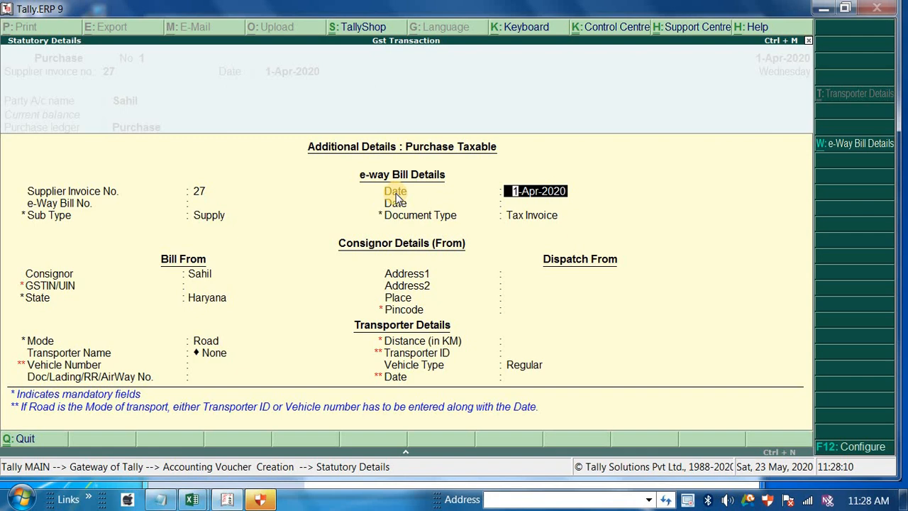
{"action": "key", "text": "Return"}
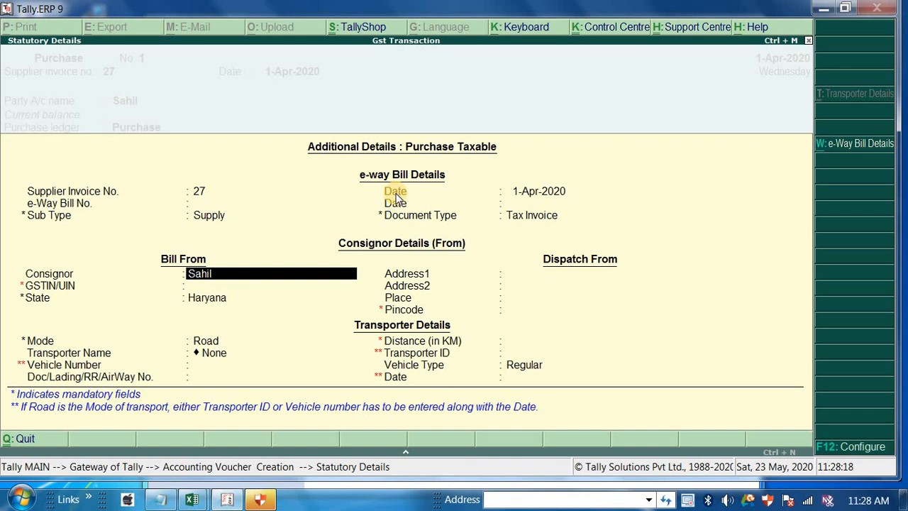
{"action": "key", "text": "Return"}
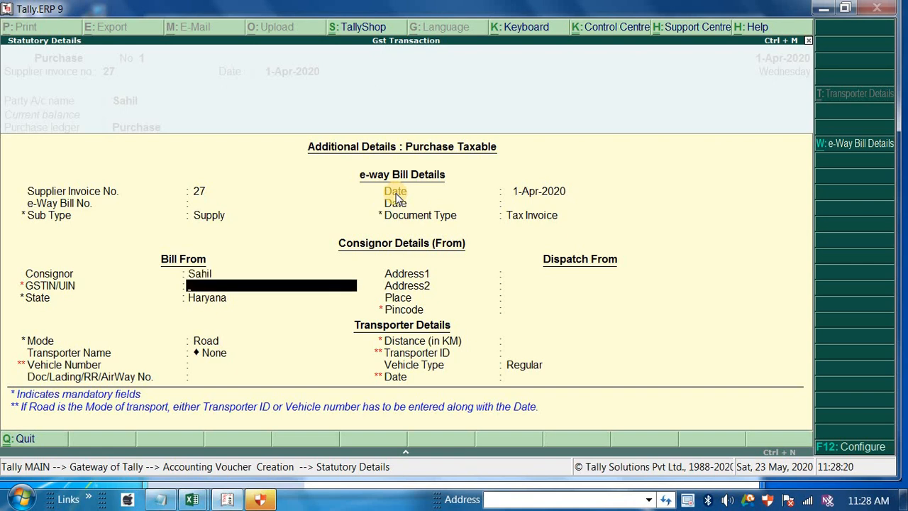
{"action": "key", "text": "Return"}
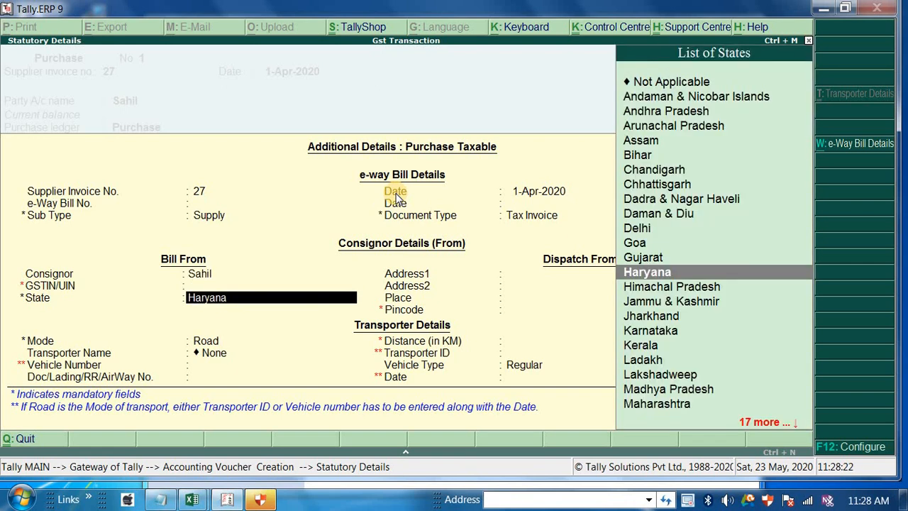
{"action": "key", "text": "Return"}
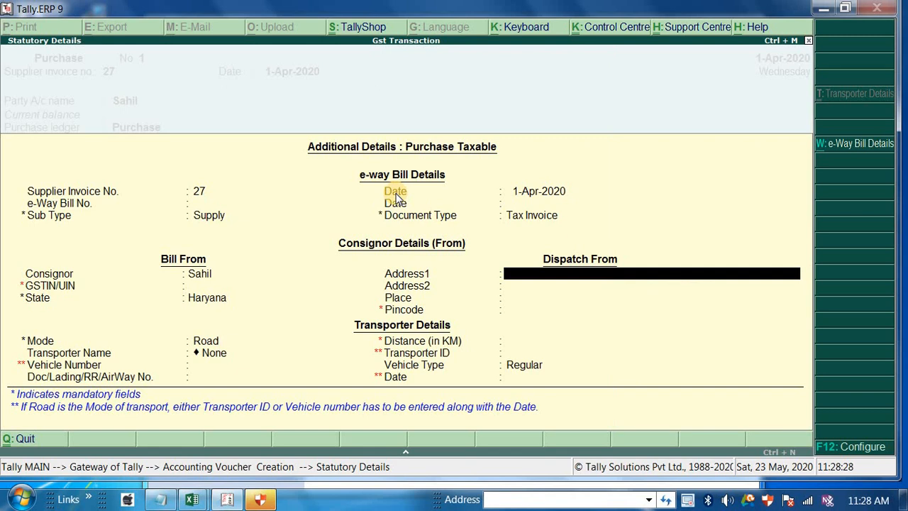
- Leave the Dispatch From address, place, pincode and the distance blank, keeping Road as the transport mode
{"action": "key", "text": "Return"}
{"action": "key", "text": "Return"}
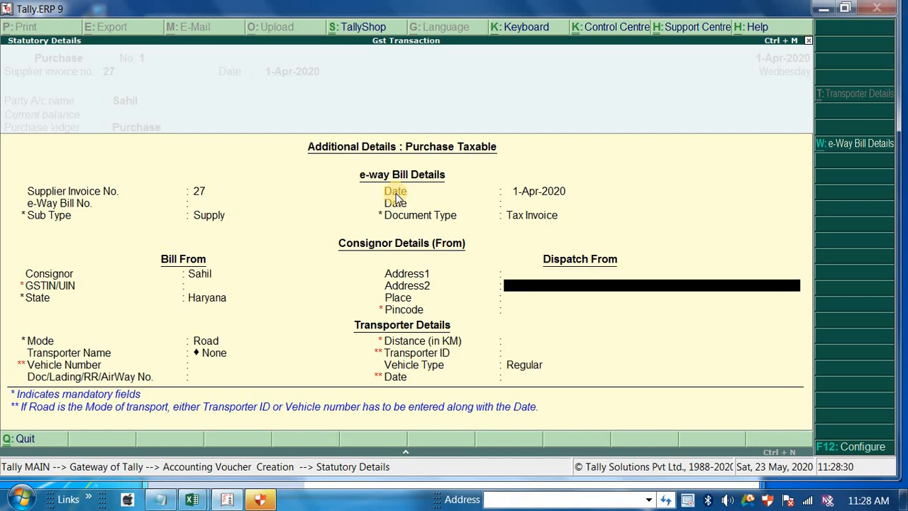
{"action": "key", "text": "Return"}
{"action": "key", "text": "Return"}
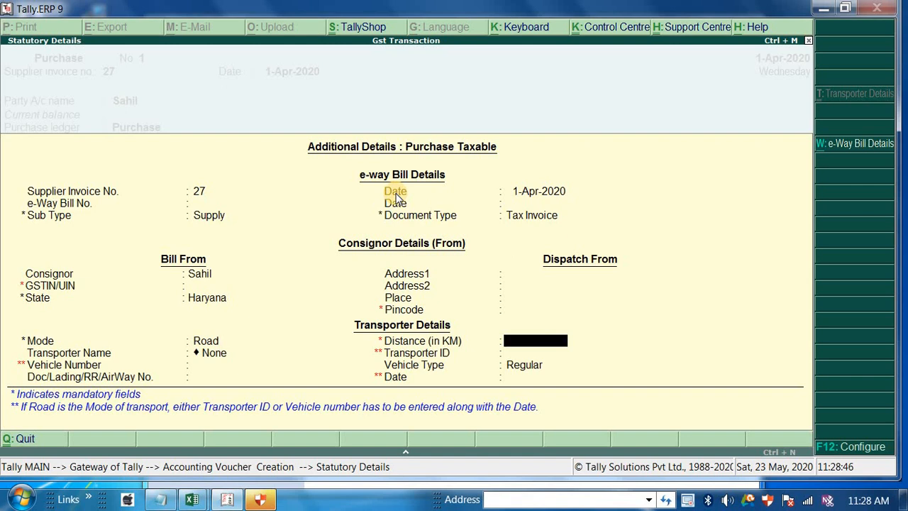
{"action": "key", "text": "Return"}
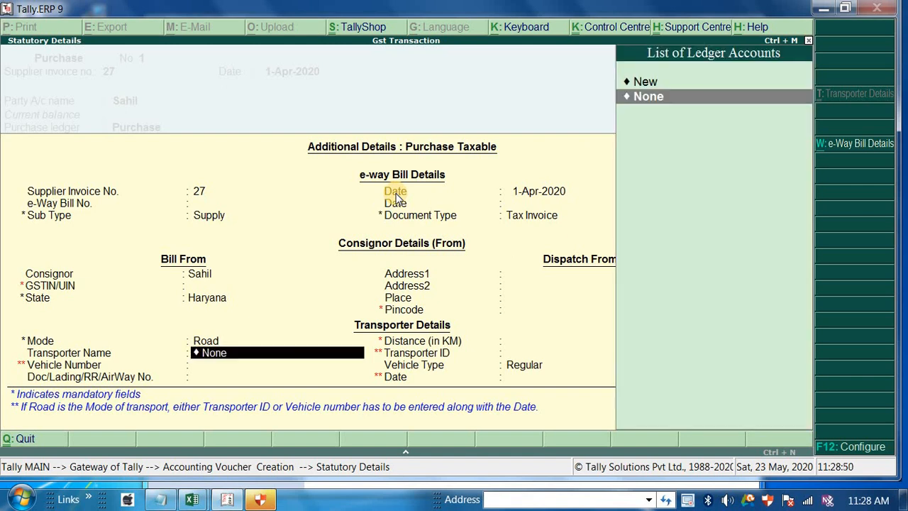
- Choose New as the transporter option and enter the transporter's name for this shipment
{"action": "key", "text": "Up"}
{"action": "key", "text": "Return"}
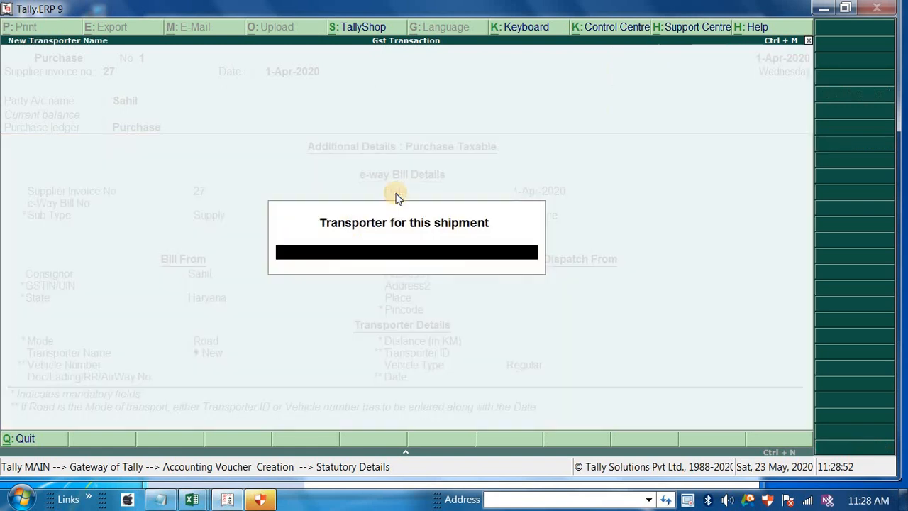
{"action": "type", "text": "Parmod"}
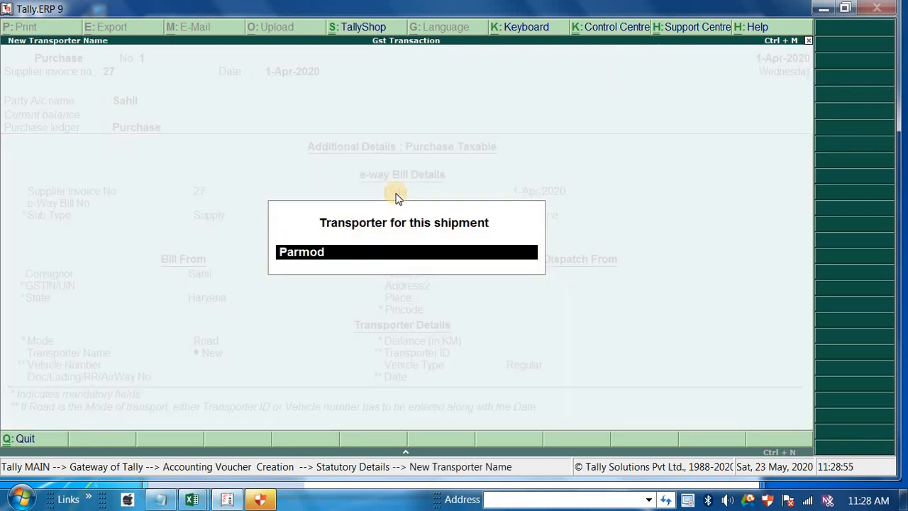
{"action": "key", "text": "Return"}
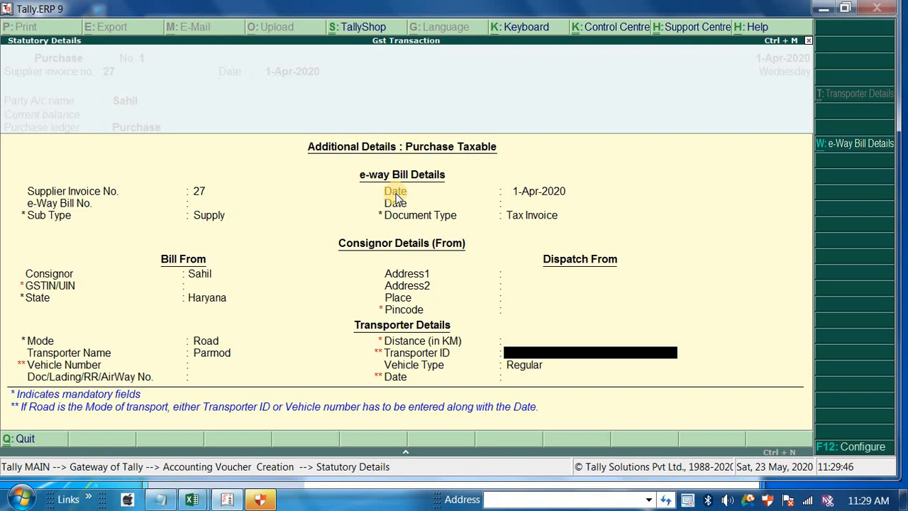
- Leave the other transporter fields blank with vehicle type Regular, and save the purchase voucher without a narration
{"action": "key", "text": "Return"}
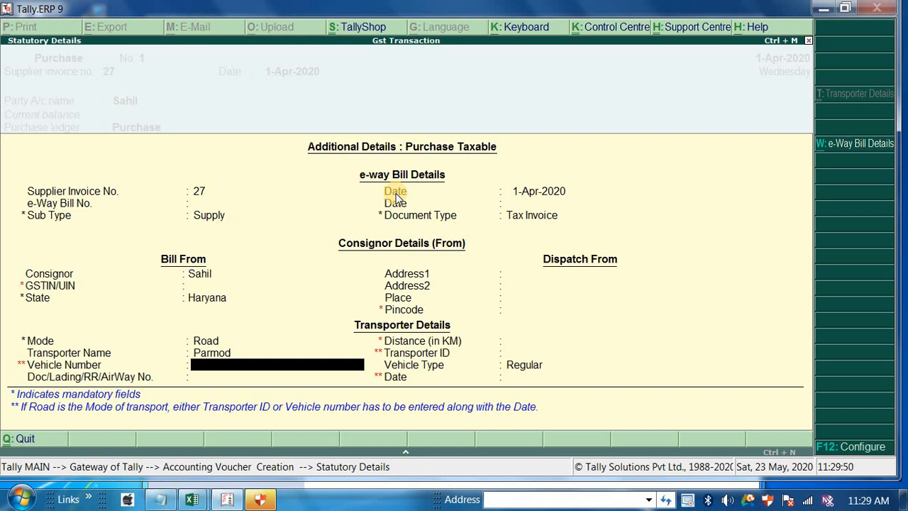
{"action": "key", "text": "Return"}
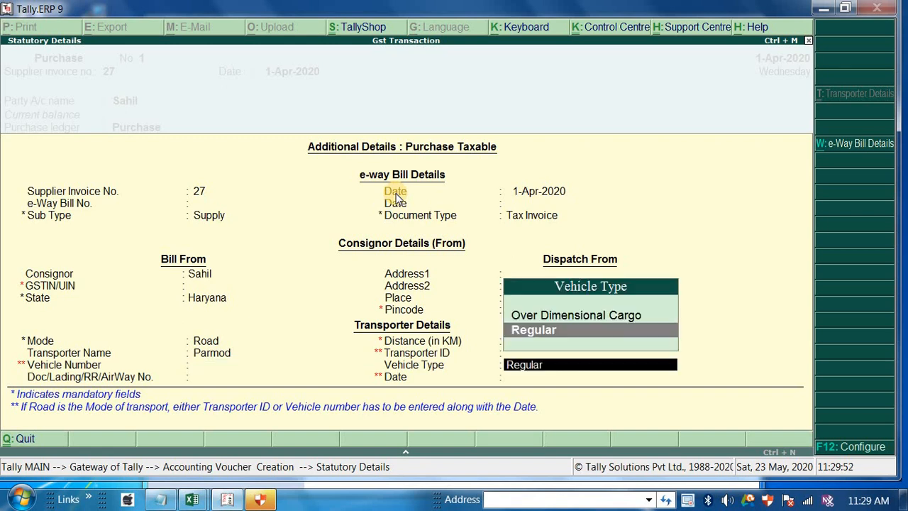
{"action": "key", "text": "Return"}
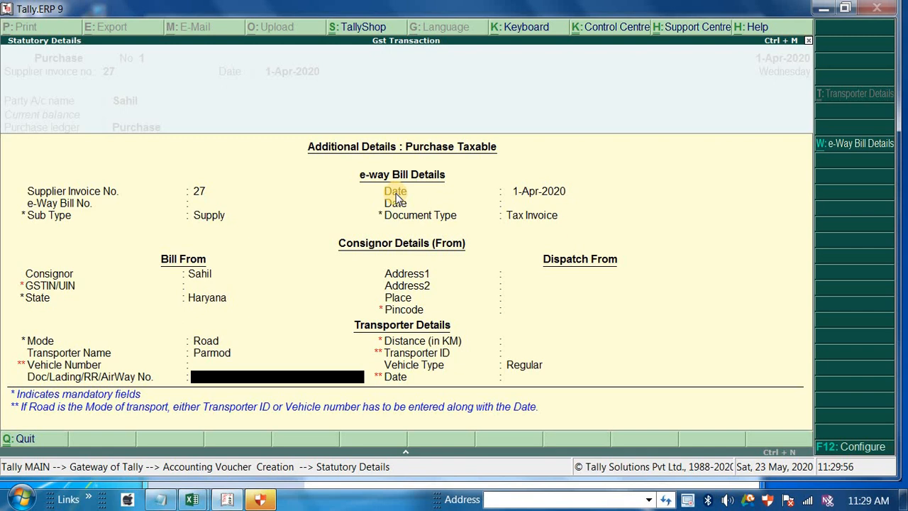
{"action": "key", "text": "Return"}
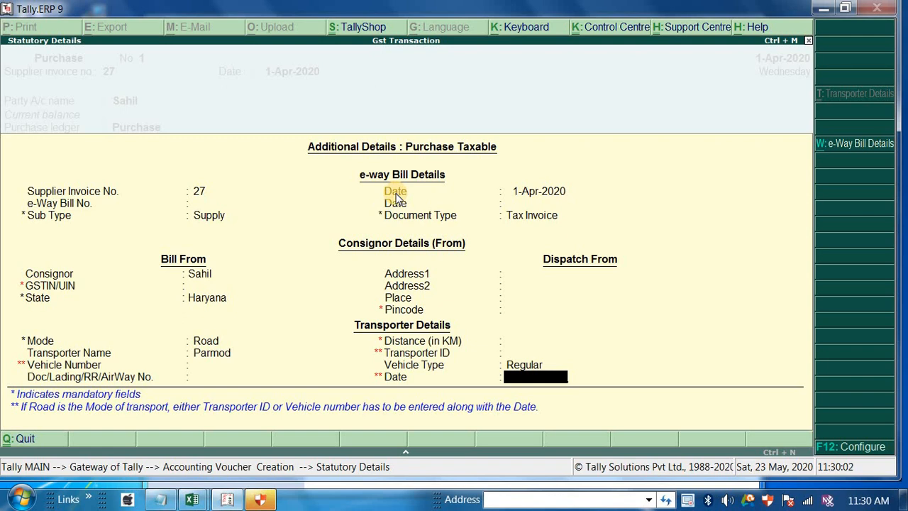
{"action": "key", "text": "Return"}
{"action": "key", "text": "Return"}
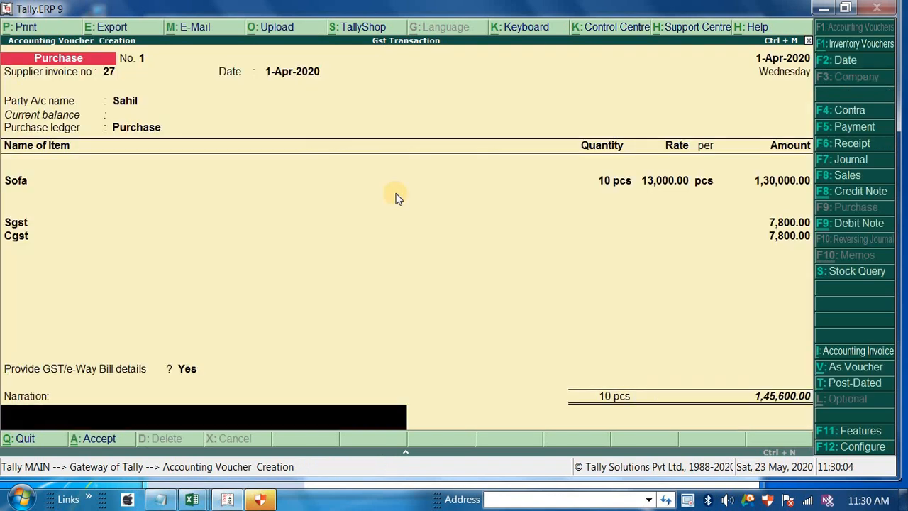
{"action": "key", "text": "Return"}
{"action": "key", "text": "Return"}
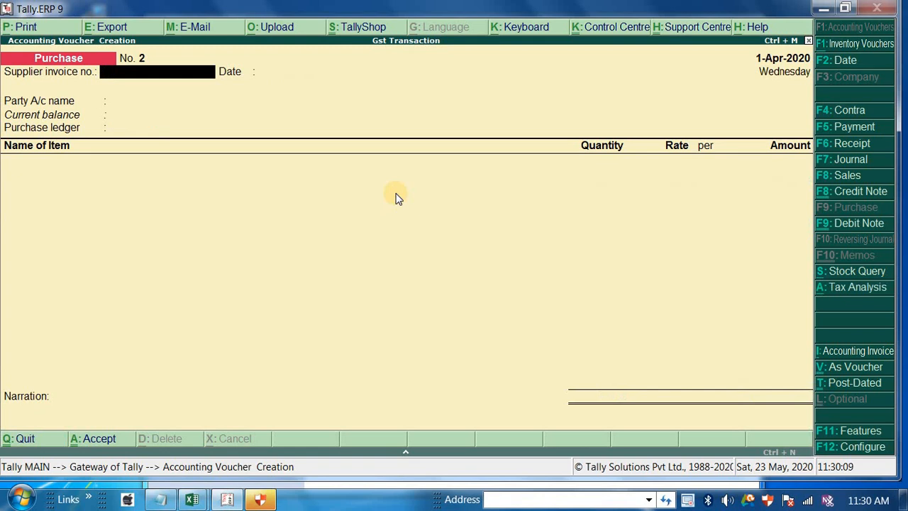
- Start a debit note voucher with original invoice no. 65 dated 1-Apr-2020
{"action": "key", "text": "ctrl+F9"}
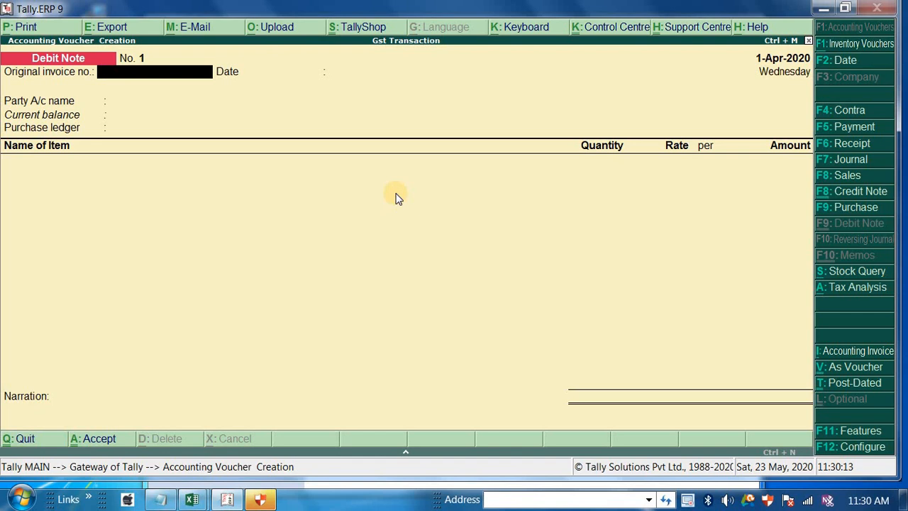
{"action": "type", "text": "65"}
{"action": "key", "text": "Return"}
{"action": "key", "text": "Return"}
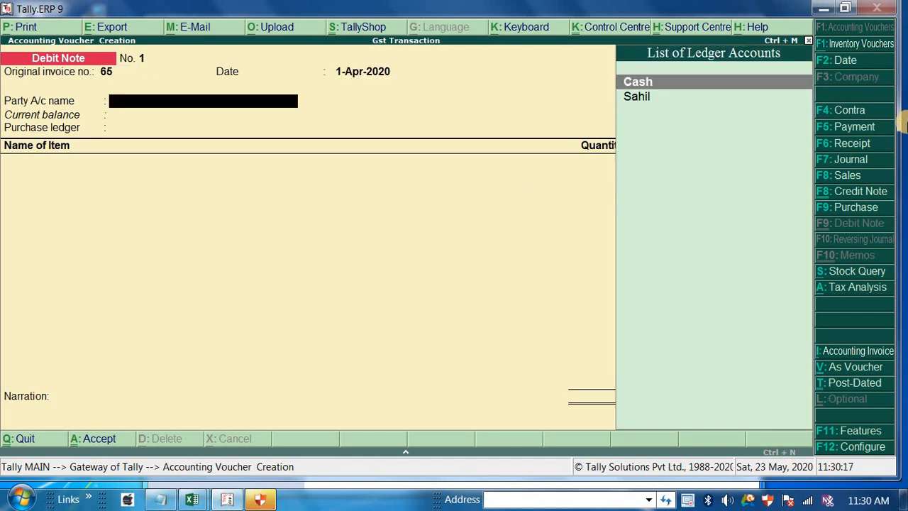
- Choose the supplier as the debit note's party account, accept the party details unchanged, and select the Purchase ledger
{"action": "key", "text": "Down"}
{"action": "key", "text": "Return"}
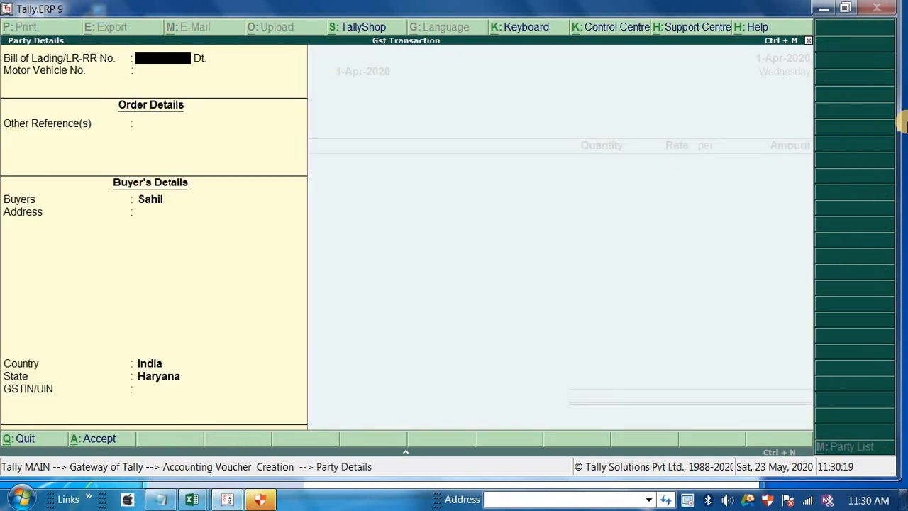
{"action": "key", "text": "ctrl+a"}
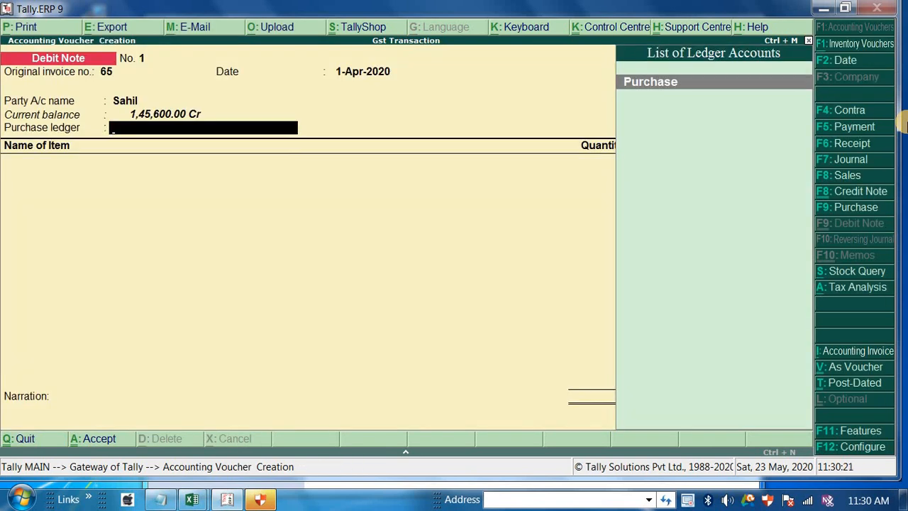
{"action": "key", "text": "Return"}
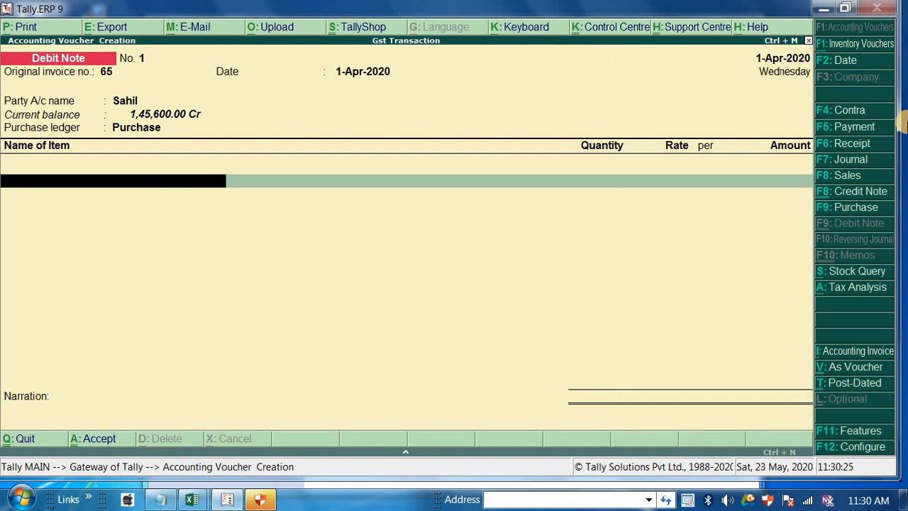
- Enter 2 pcs of Sofa at a rate of 13,000 per pcs on the debit note and end the item list
{"action": "type", "text": "S"}
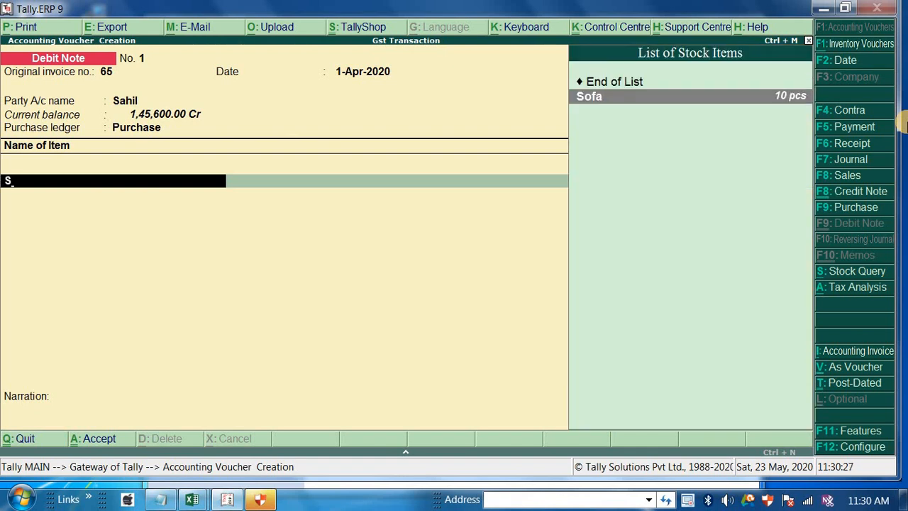
{"action": "key", "text": "Return"}
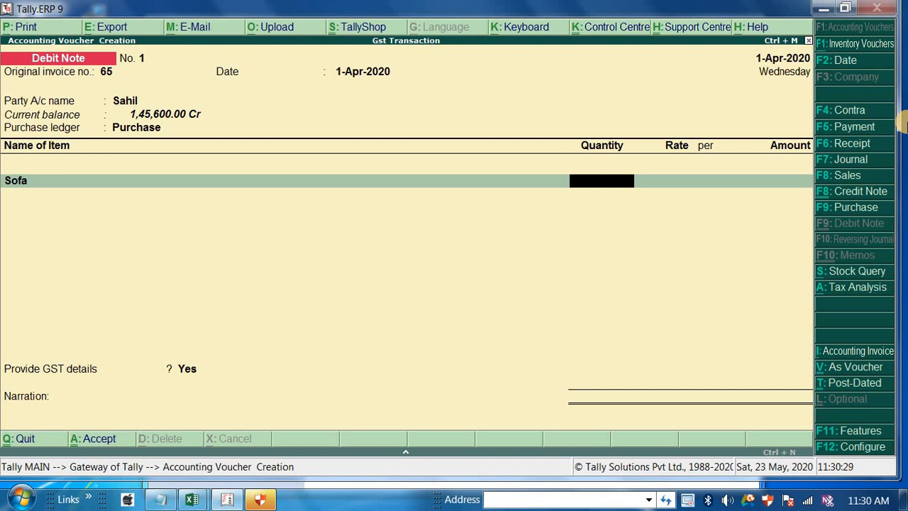
{"action": "type", "text": "2"}
{"action": "key", "text": "Return"}
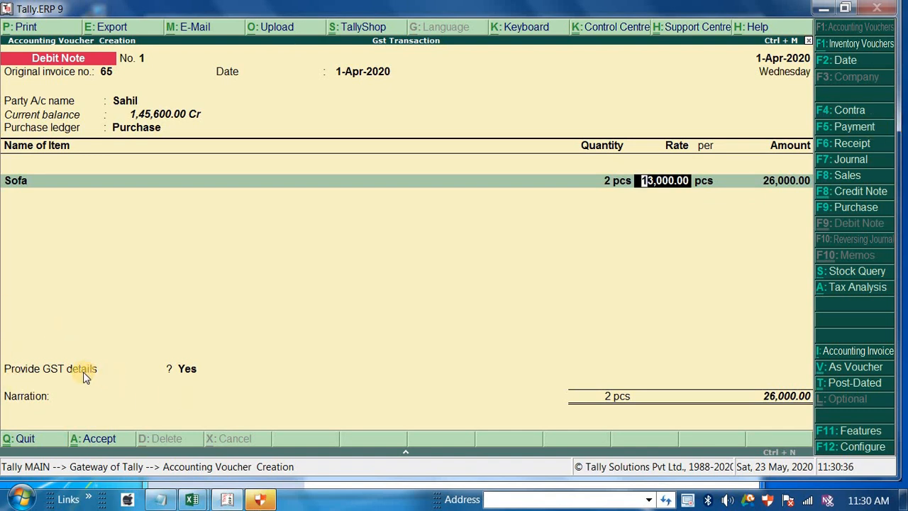
{"action": "key", "text": "Return"}
{"action": "key", "text": "Return"}
{"action": "key", "text": "Return"}
{"action": "key", "text": "Return"}
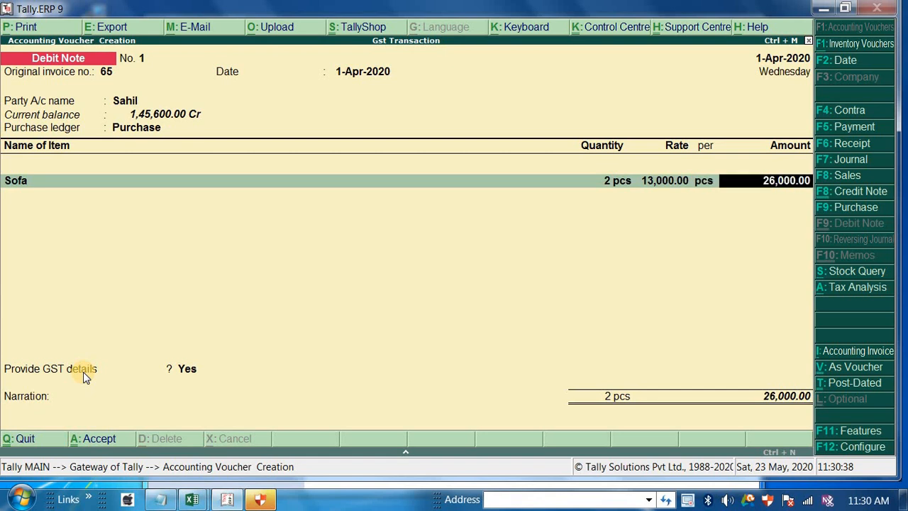
- Add the Sgst and Cgst tax ledgers to the debit note with their calculated amounts
{"action": "type", "text": "S"}
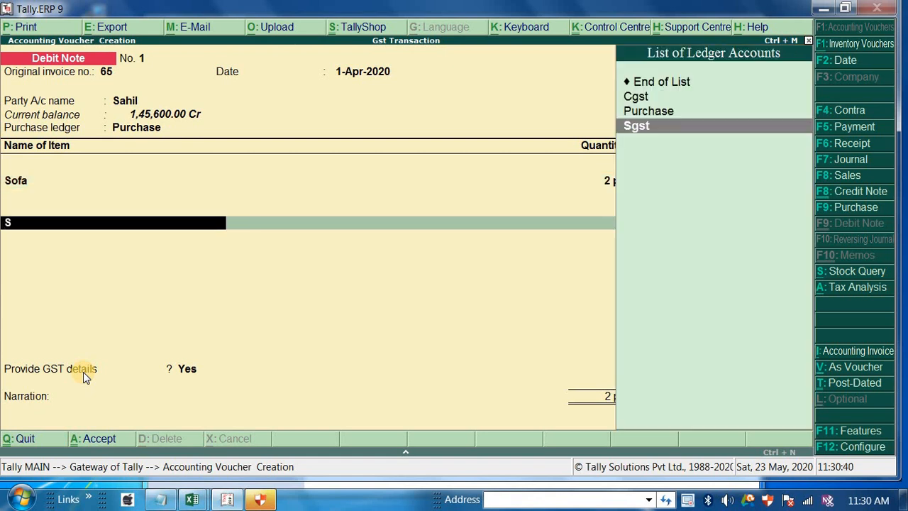
{"action": "key", "text": "Return"}
{"action": "key", "text": "Return"}
{"action": "type", "text": "C"}
{"action": "key", "text": "Return"}
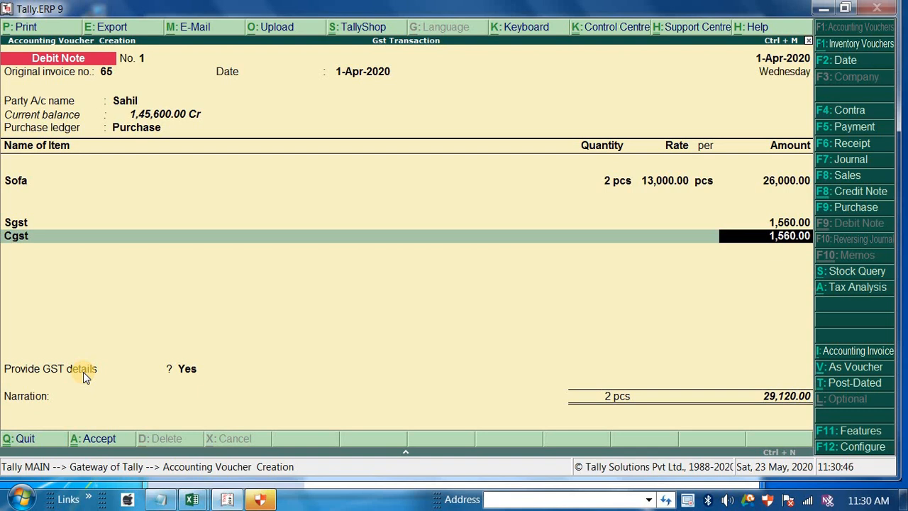
- Finish the debit note's tax lines and provide its GST details with 05-Change in POS as the reason for issuing the note
{"action": "key", "text": "Return"}
{"action": "key", "text": "Return"}
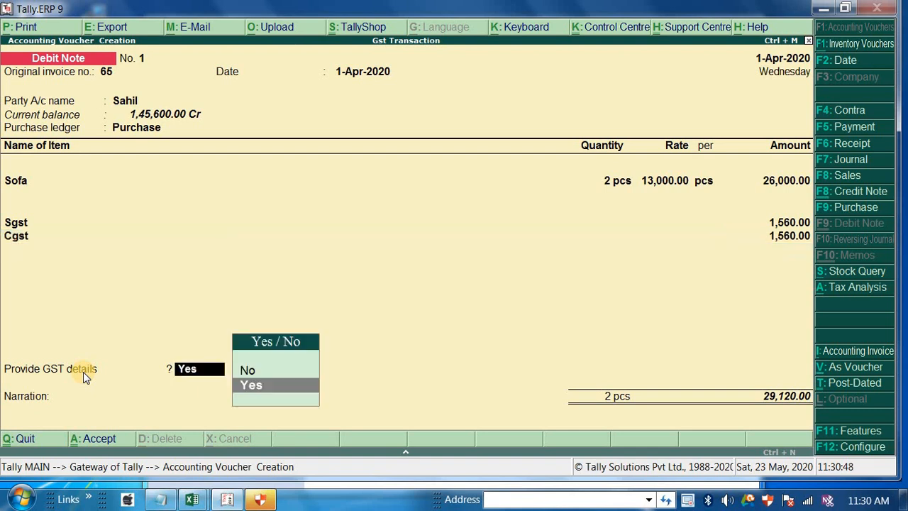
{"action": "key", "text": "Return"}
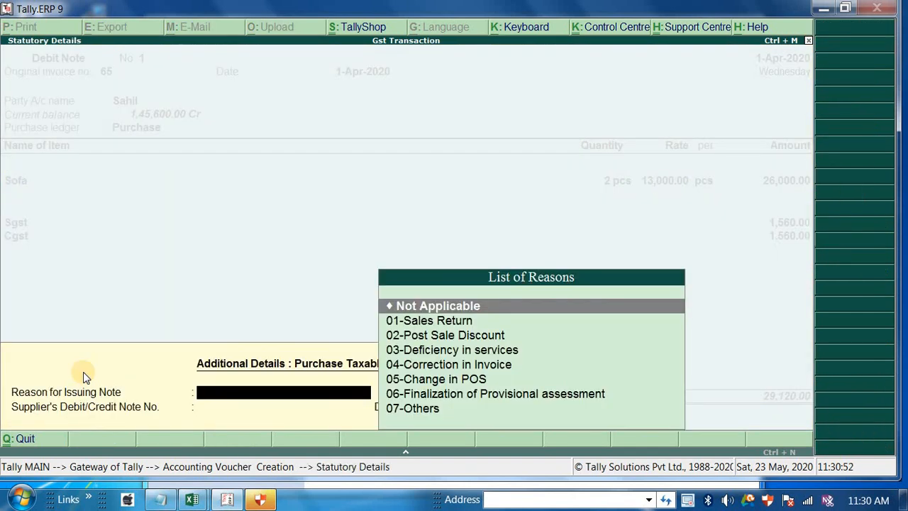
{"action": "key", "text": "Down"}
{"action": "key", "text": "Down"}
{"action": "key", "text": "Down"}
{"action": "key", "text": "Down"}
{"action": "key", "text": "Down"}
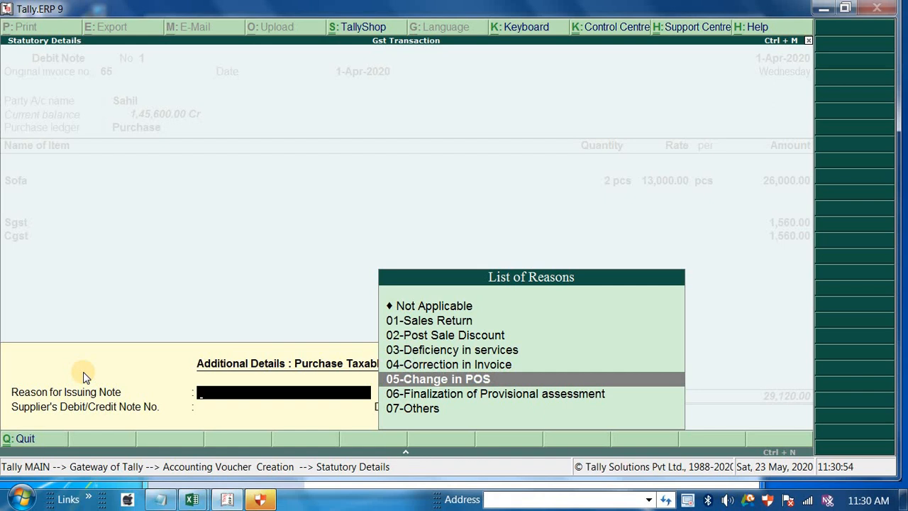
{"action": "key", "text": "Return"}
{"action": "key", "text": "Return"}
{"action": "key", "text": "Return"}
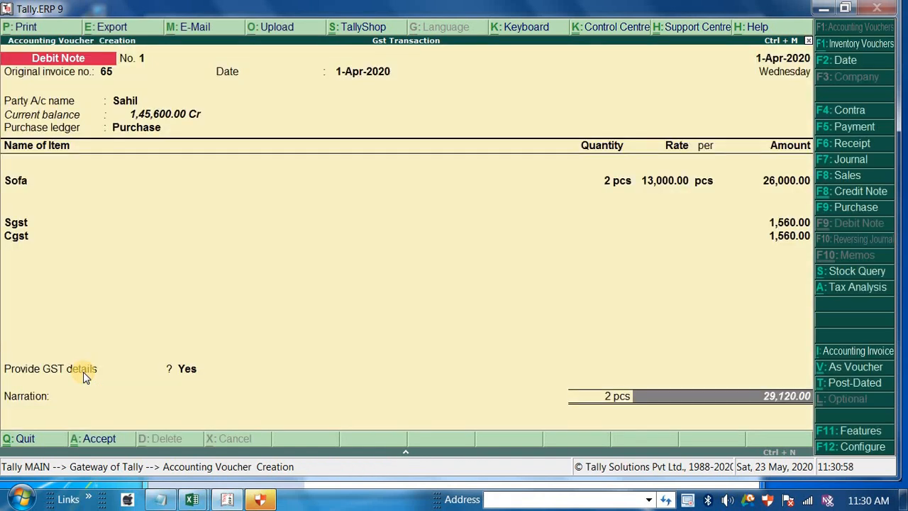
- Leave the narration empty and save the debit note voucher
{"action": "key", "text": "Return"}
{"action": "key", "text": "Return"}
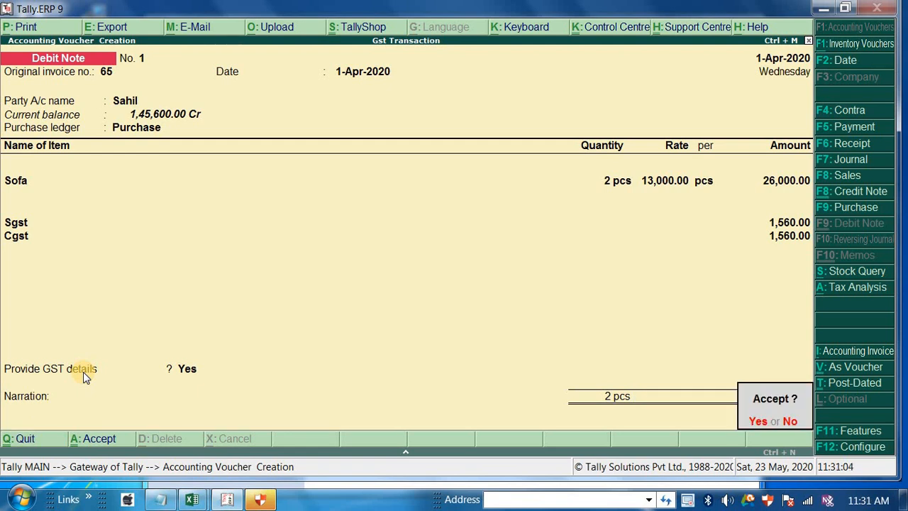
{"action": "key", "text": "Return"}
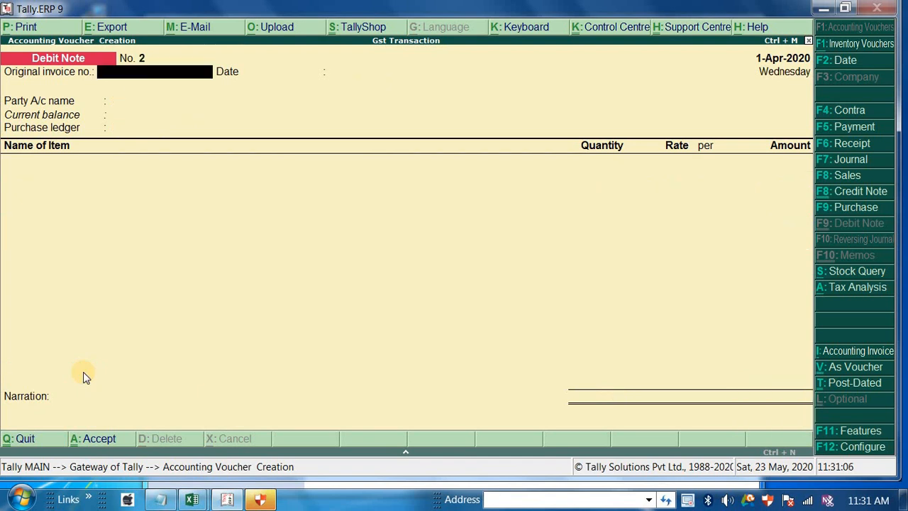
- Go back through the saved vouchers, look over the debit note, and open Purchase voucher no. 1 for alteration
{"action": "key", "text": "Page_Up"}
{"action": "key", "text": "Page_Up"}
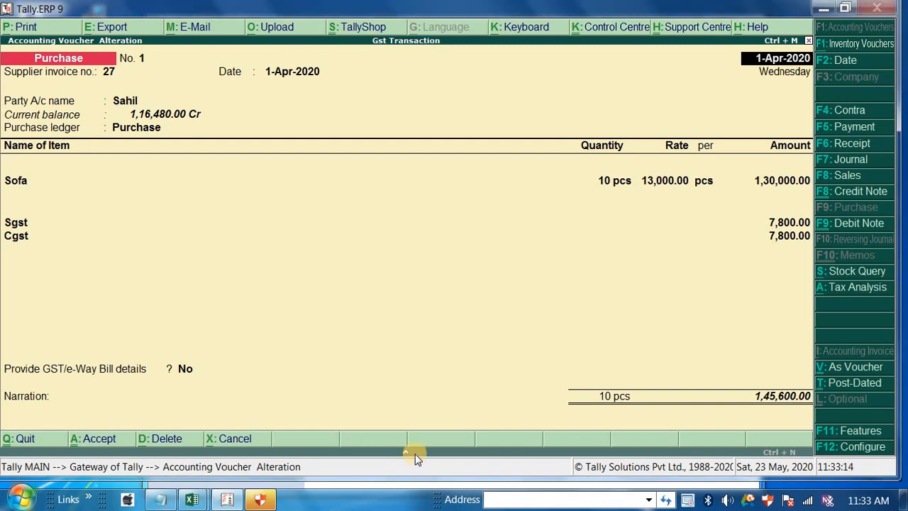
{"action": "key", "text": "Page_Down"}
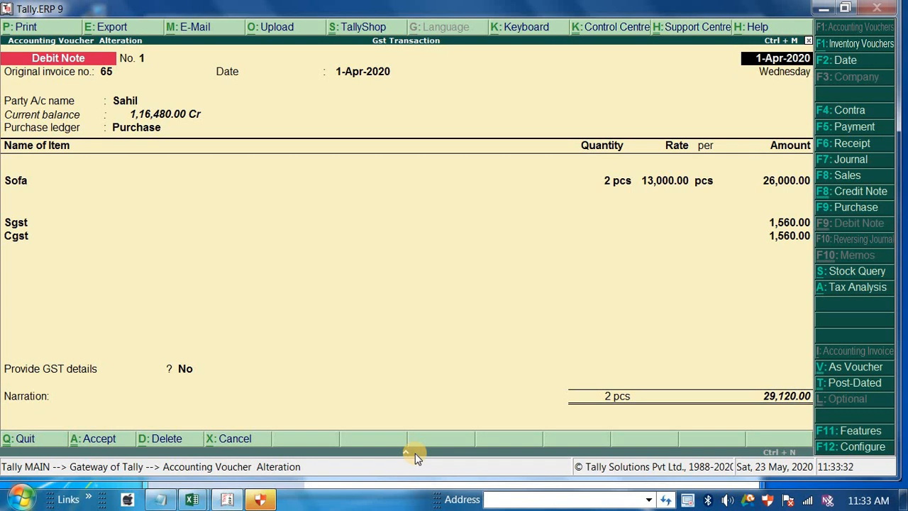
{"action": "key", "text": "Page_Up"}
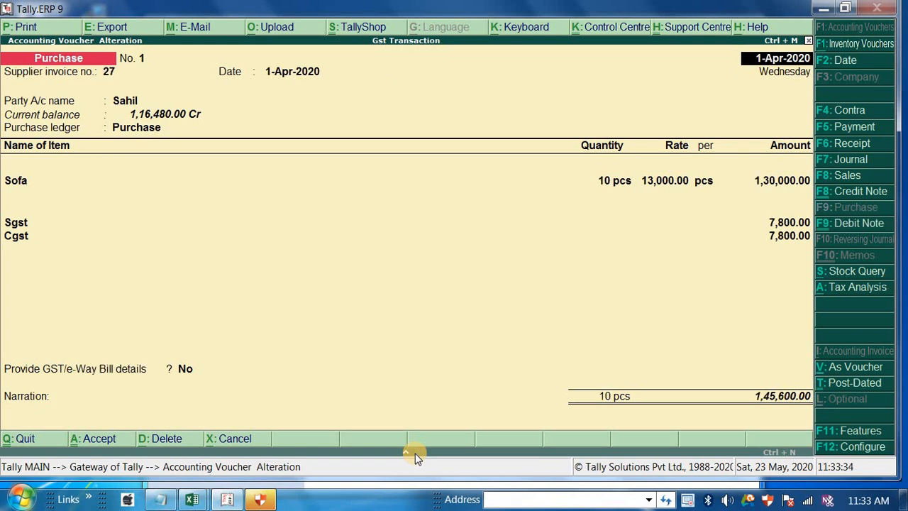
- Keep the purchase voucher's header and party details unchanged and open the Sofa stock item from its item line for alteration
{"action": "key", "text": "Return"}
{"action": "key", "text": "Return"}
{"action": "key", "text": "Return"}
{"action": "key", "text": "Return"}
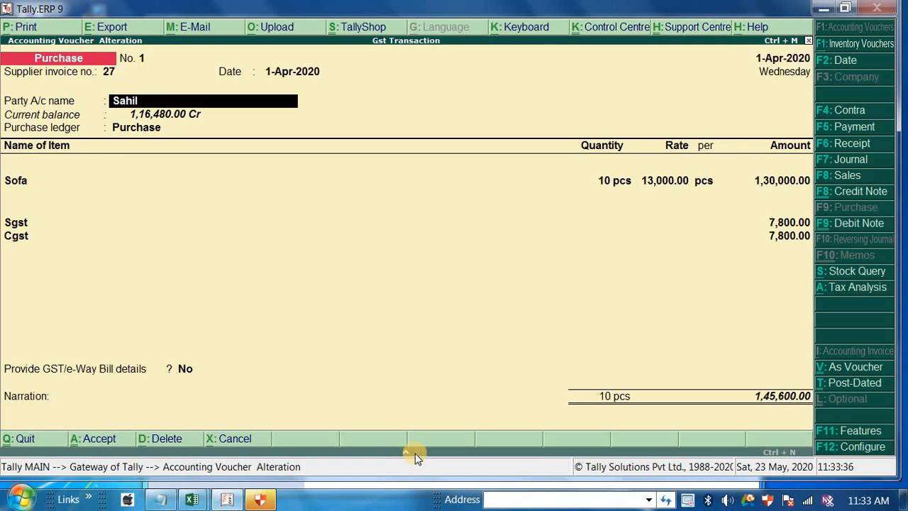
{"action": "key", "text": "Return"}
{"action": "key", "text": "Return"}
{"action": "key", "text": "Return"}
{"action": "key", "text": "Return"}
{"action": "key", "text": "Return"}
{"action": "key", "text": "Return"}
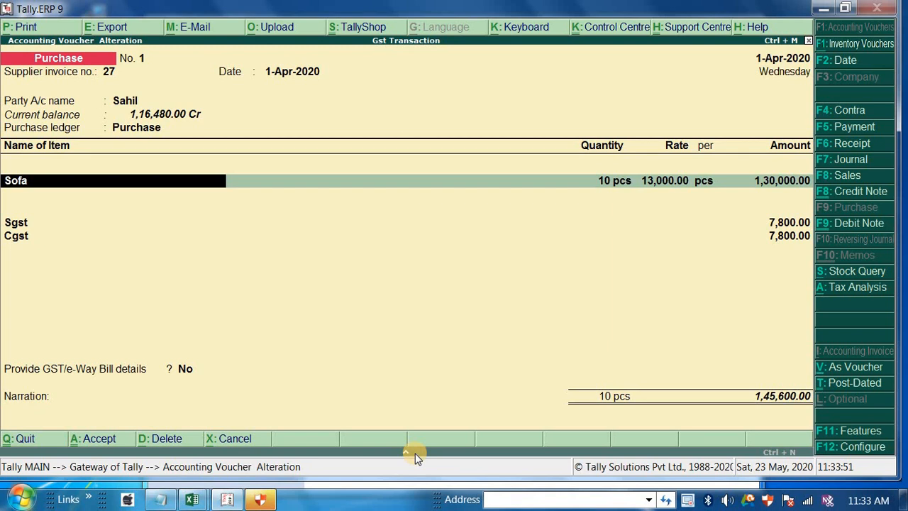
{"action": "key", "text": "ctrl+Return"}
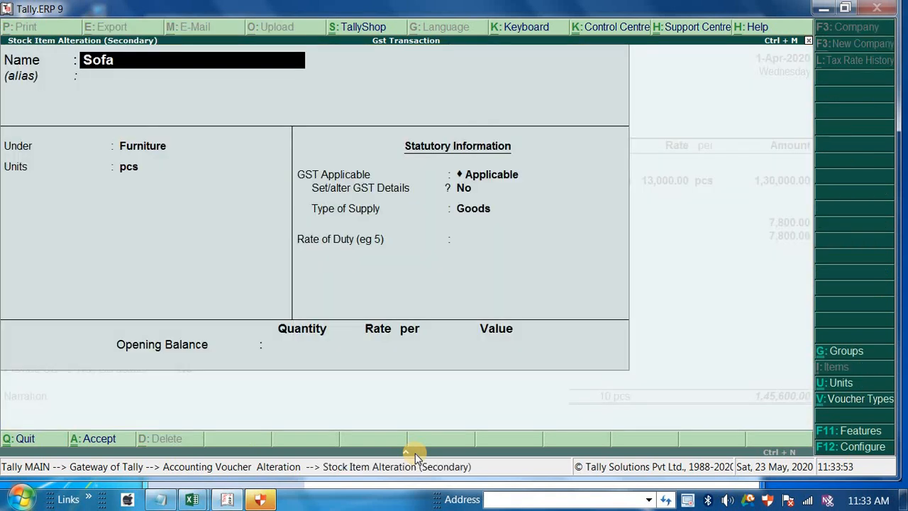
- Set Set/alter GST Details to Yes for the Sofa stock item and open its GST details
{"action": "key", "text": "Return"}
{"action": "key", "text": "Return"}
{"action": "key", "text": "Return"}
{"action": "key", "text": "Return"}
{"action": "key", "text": "Return"}
{"action": "type", "text": "yes"}
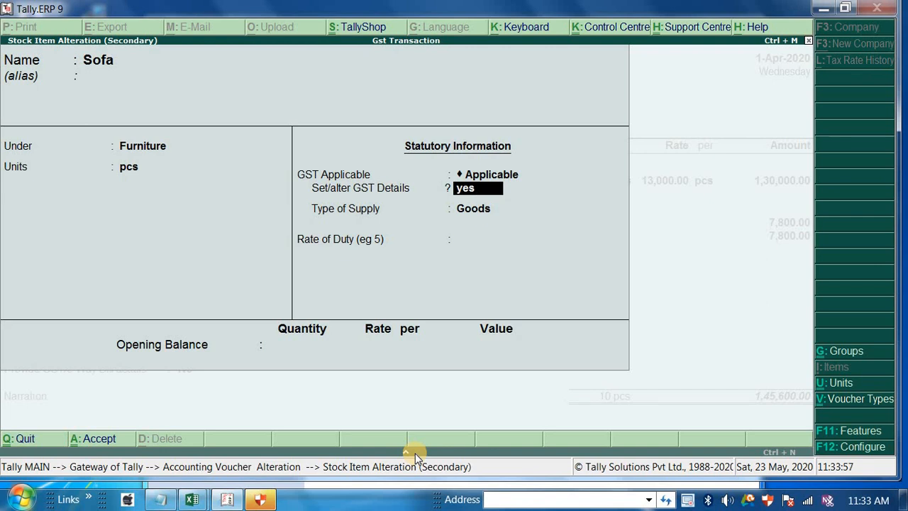
{"action": "key", "text": "Return"}
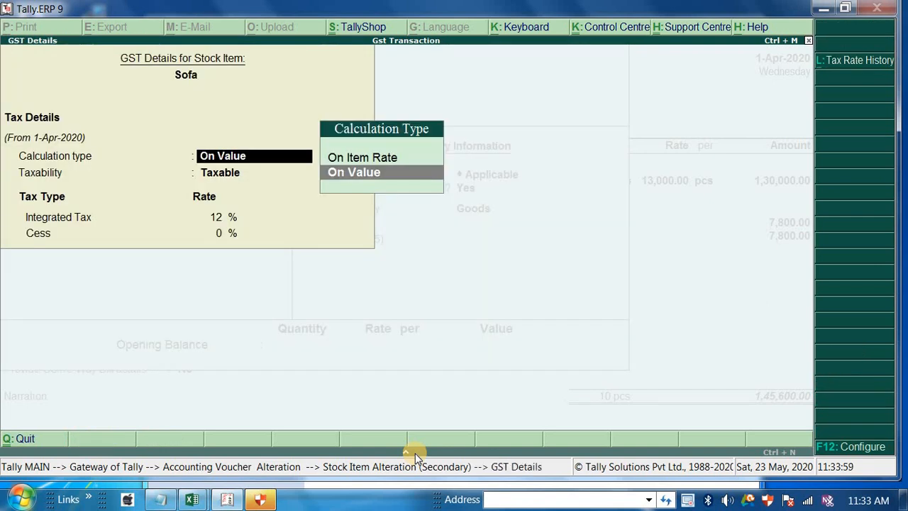
- Configure the GST details form to allow HSN/SAC details, leaving the other configuration options at No
{"action": "key", "text": "F12"}
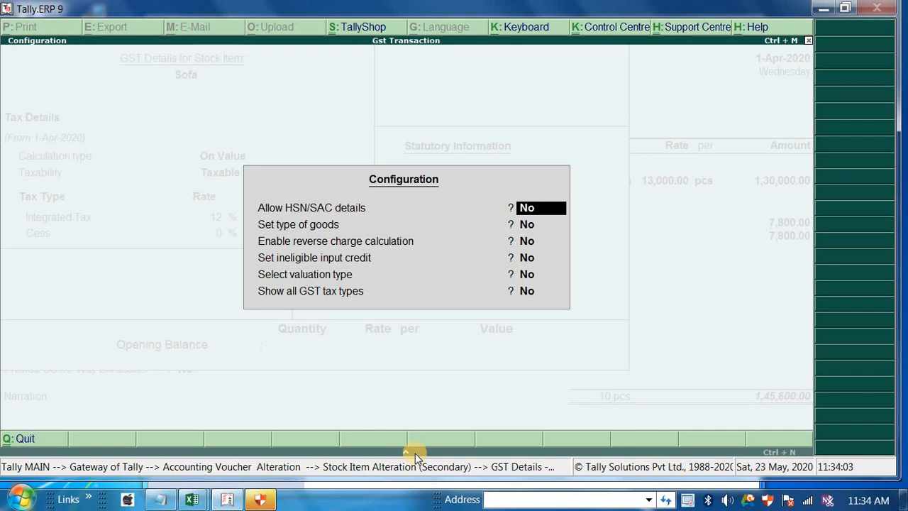
{"action": "key", "text": "Escape"}
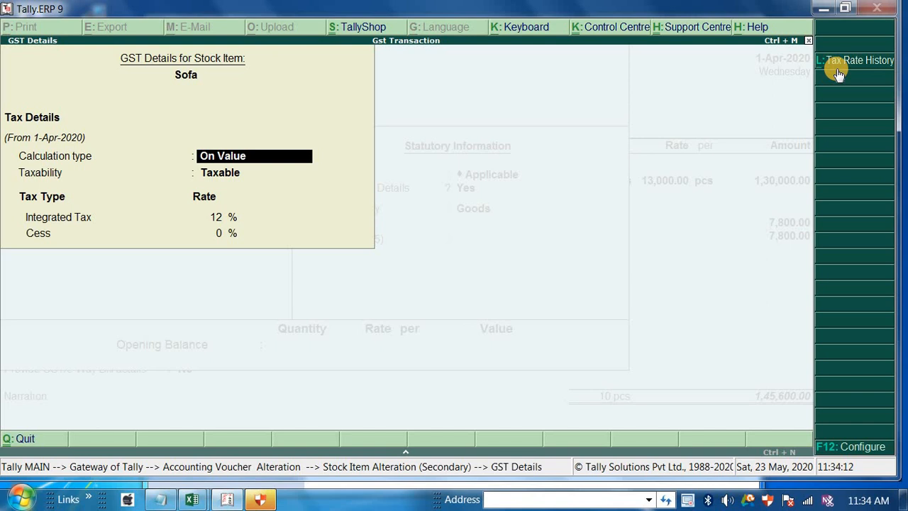
{"action": "key", "text": "F12"}
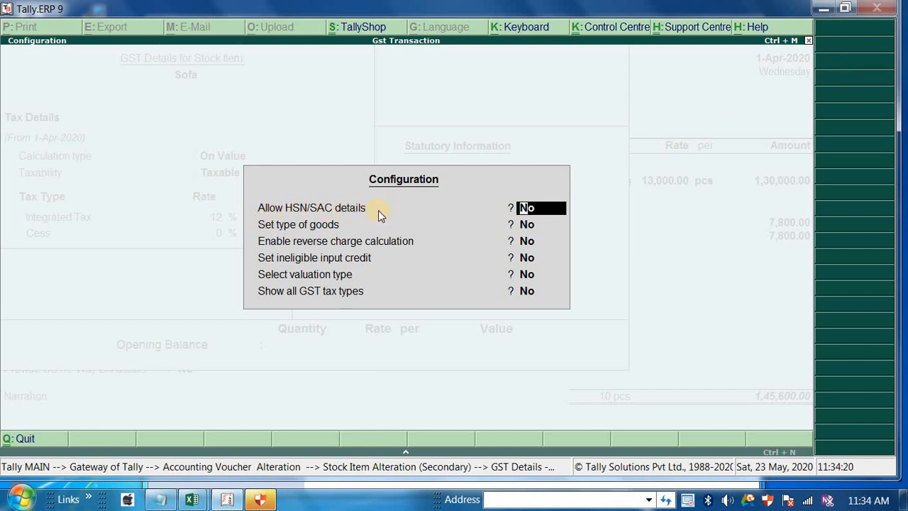
{"action": "type", "text": "yes"}
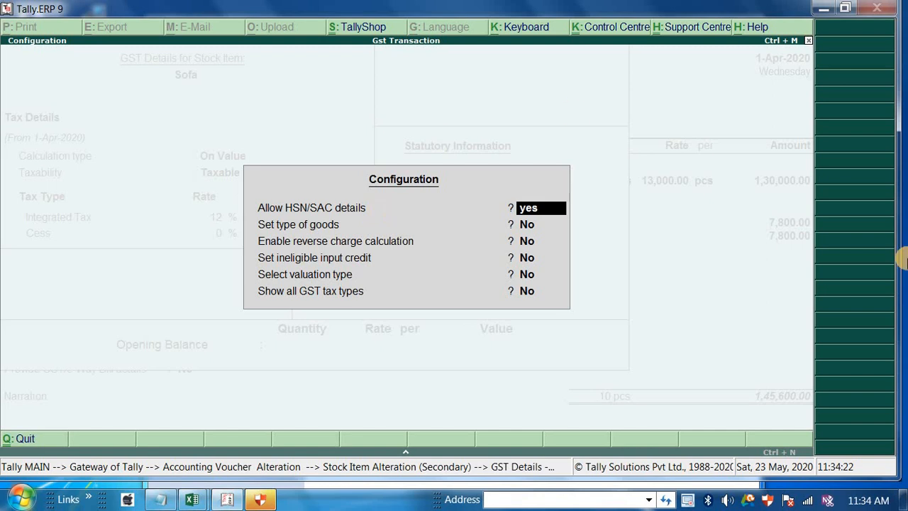
{"action": "key", "text": "Return"}
{"action": "key", "text": "Return"}
{"action": "key", "text": "Return"}
{"action": "key", "text": "Return"}
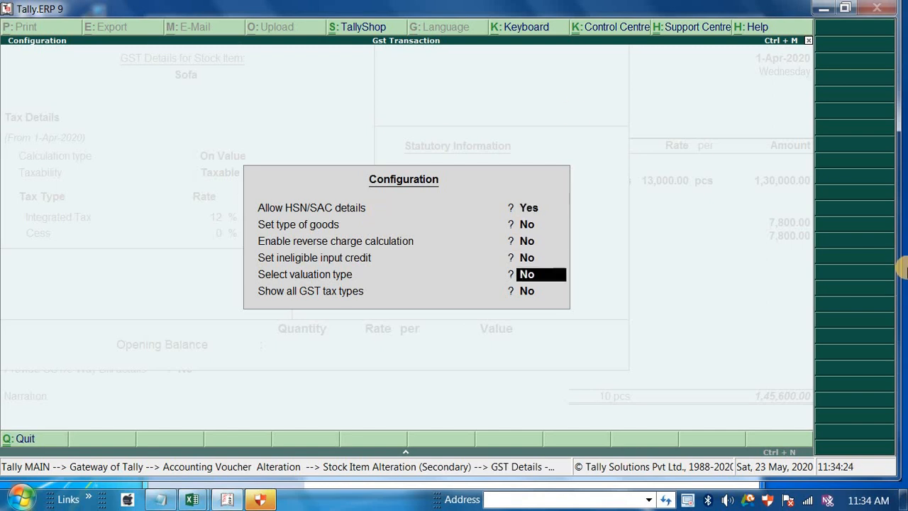
{"action": "key", "text": "Return"}
{"action": "key", "text": "Return"}
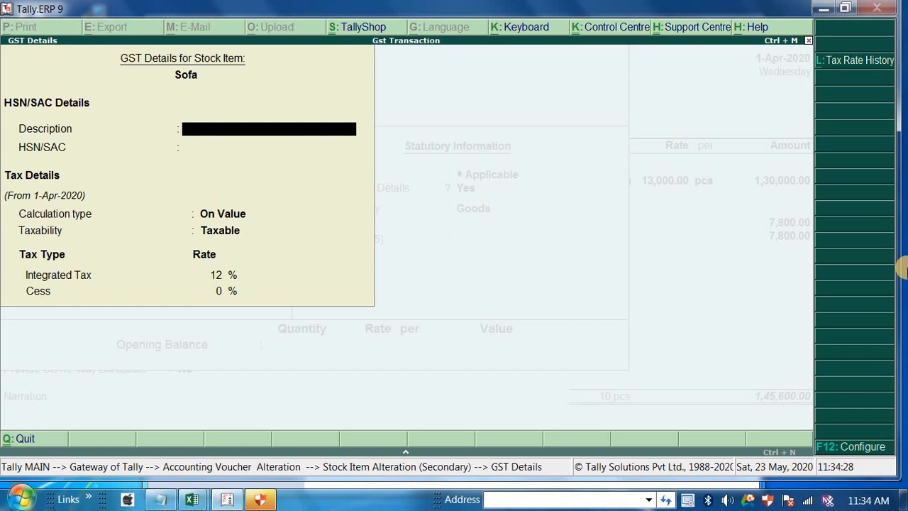
- Enter HSN/SAC 8547162 for Sofa without a description, and save the GST details, the stock item and the purchase voucher
{"action": "key", "text": "Return"}
{"action": "type", "text": "8547"}
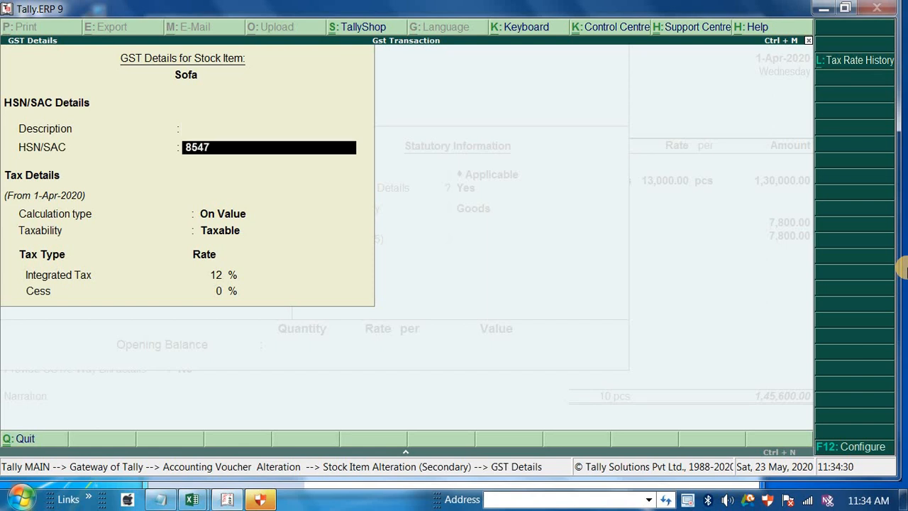
{"action": "type", "text": "162"}
{"action": "key", "text": "Return"}
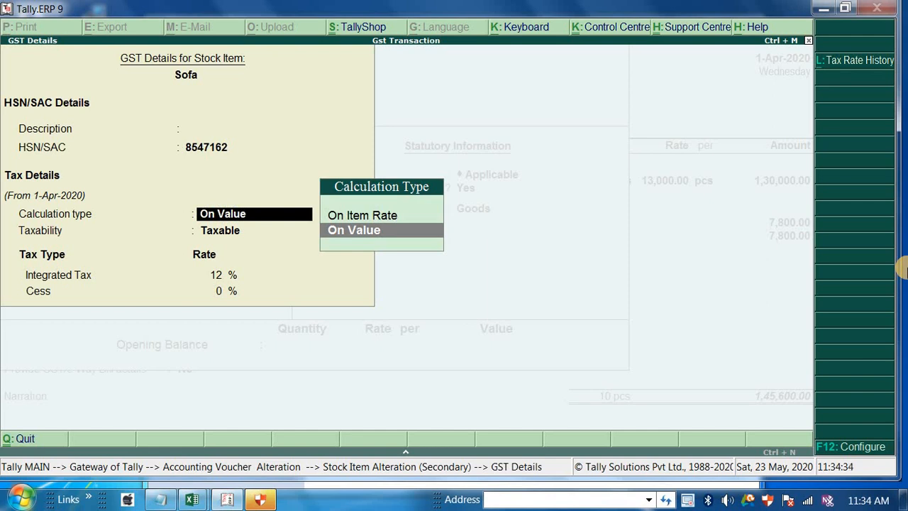
{"action": "key", "text": "ctrl+a"}
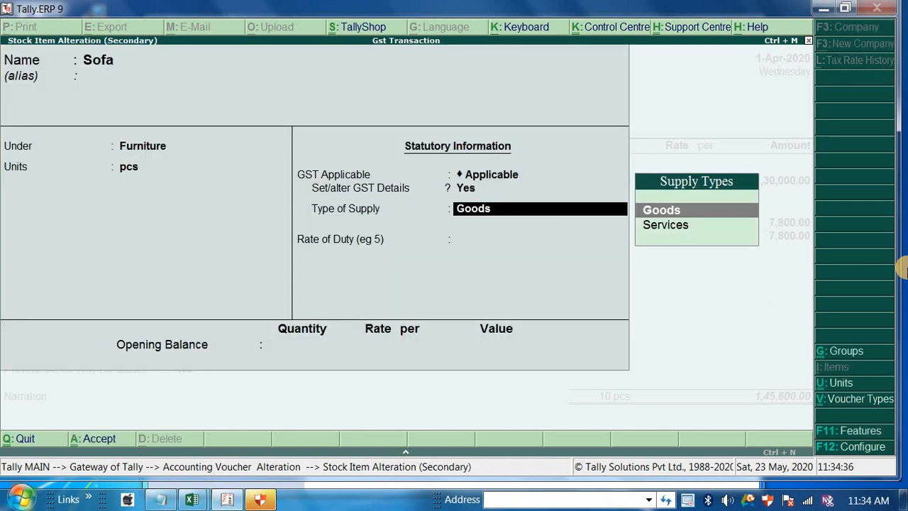
{"action": "key", "text": "ctrl+a"}
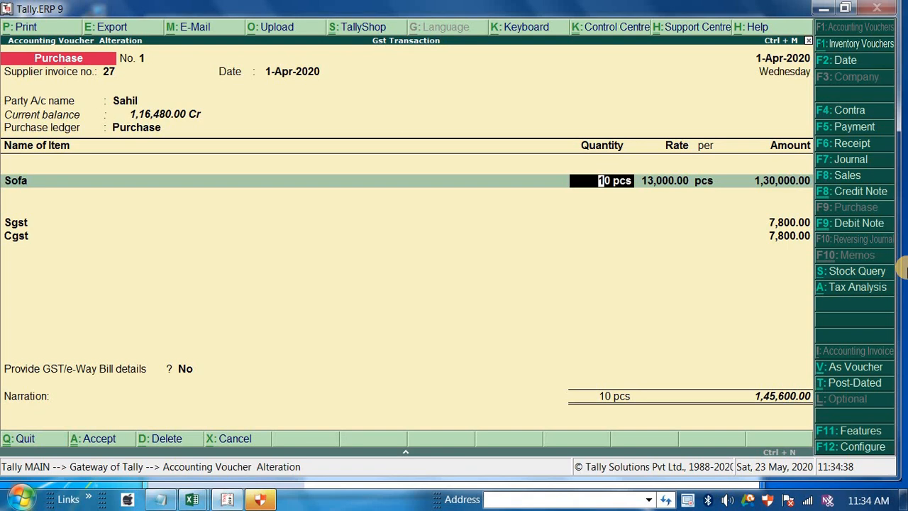
{"action": "key", "text": "ctrl+a"}
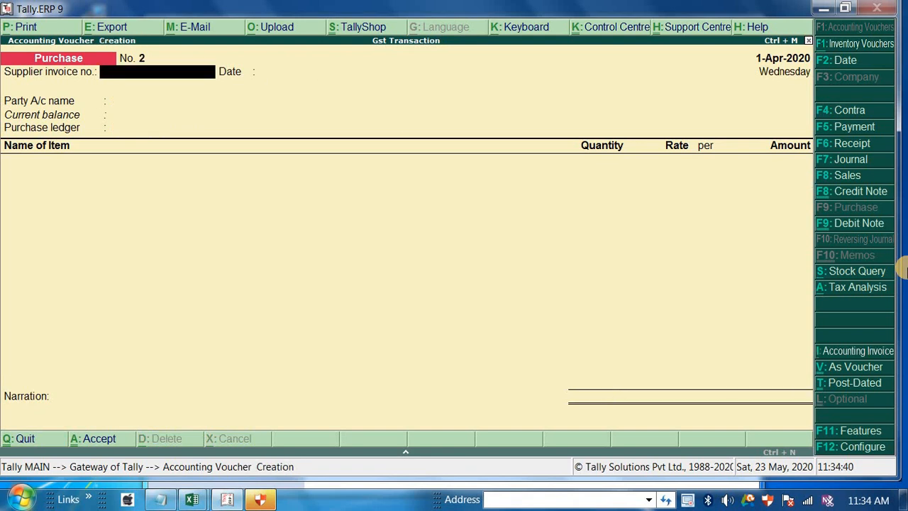
- Reopen Purchase voucher no. 1 and show its print preview at enlarged size
{"action": "key", "text": "Page_Up"}
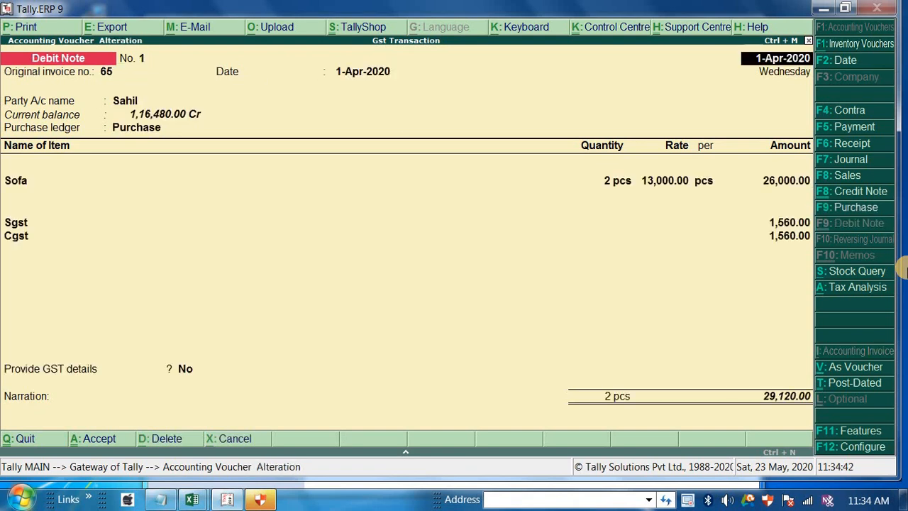
{"action": "key", "text": "Page_Up"}
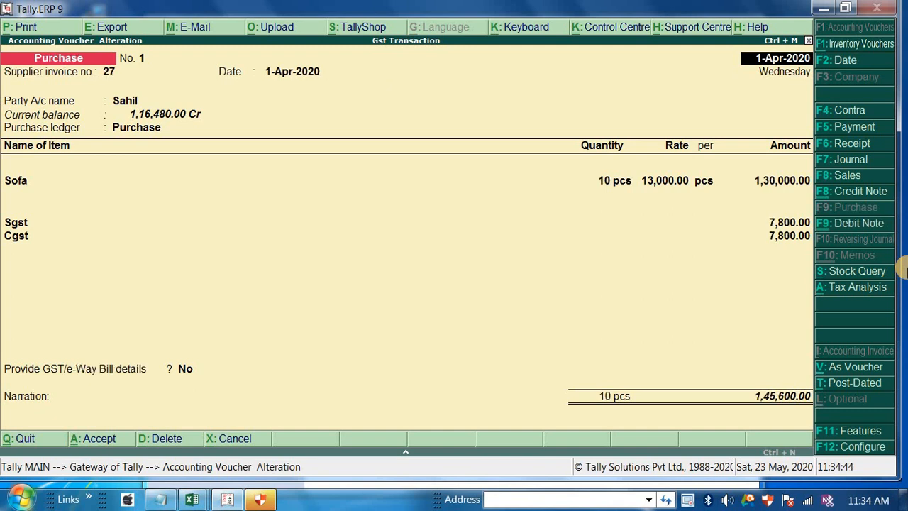
{"action": "key", "text": "alt+p"}
{"action": "key", "text": "Return"}
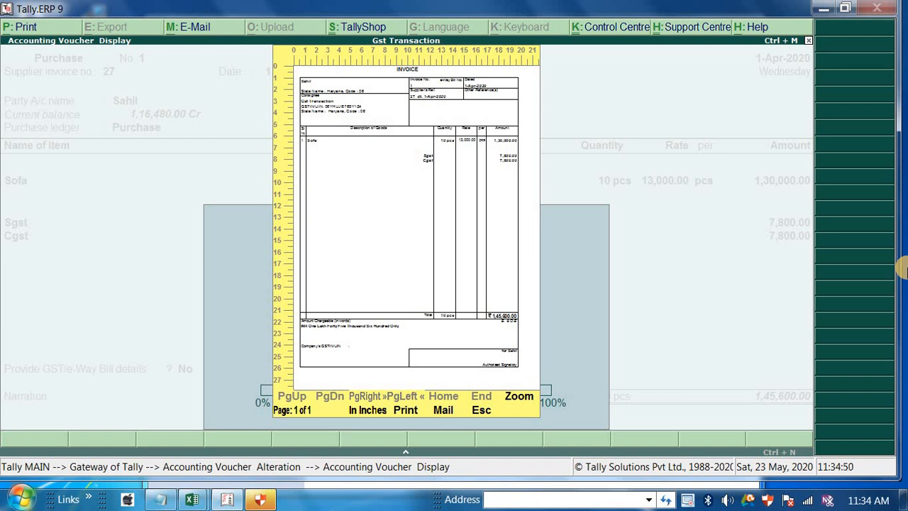
{"action": "key", "text": "alt+z"}
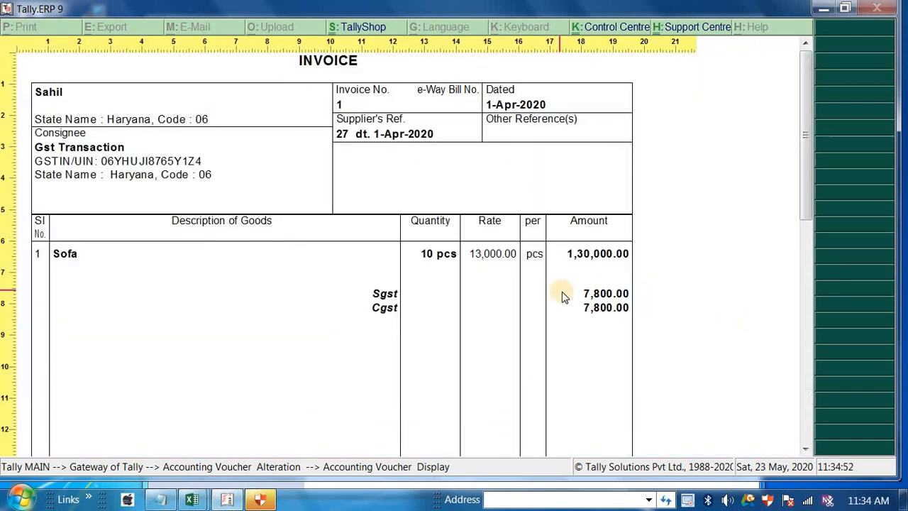
- Examine the item, tax and amount details in the purchase invoice preview, and close the preview
{"action": "scroll", "coordinate": [529, 280], "scroll_direction": "down", "scroll_amount": 1}
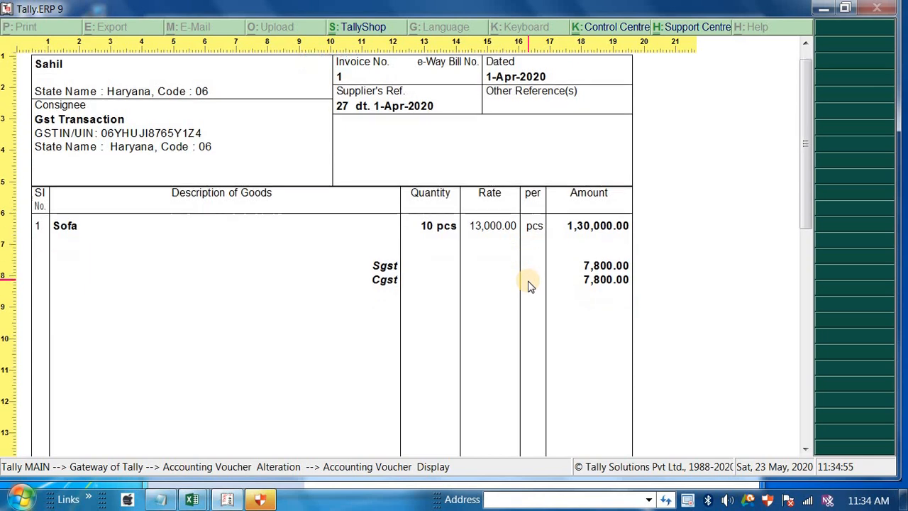
{"action": "scroll", "coordinate": [506, 494], "scroll_direction": "down", "scroll_amount": 1}
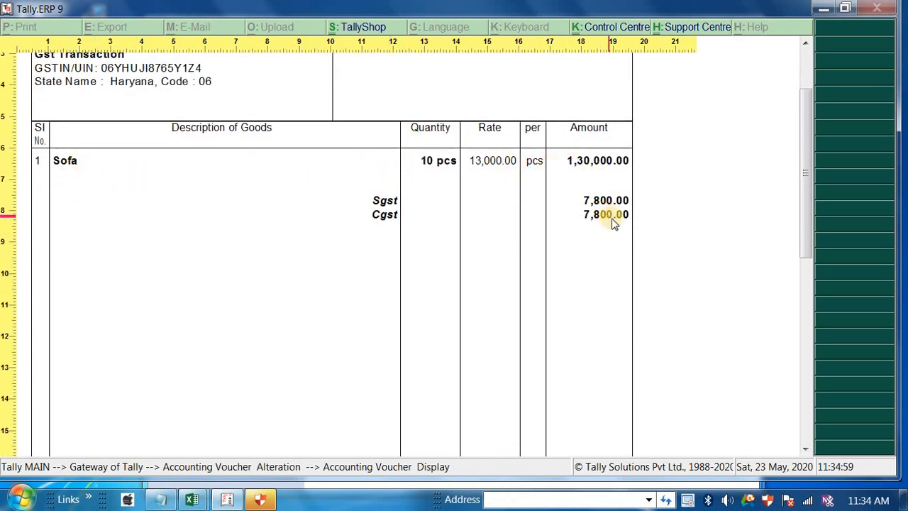
{"action": "scroll", "coordinate": [566, 263], "scroll_direction": "down", "scroll_amount": 1}
{"action": "scroll", "coordinate": [487, 377], "scroll_direction": "down", "scroll_amount": 5}
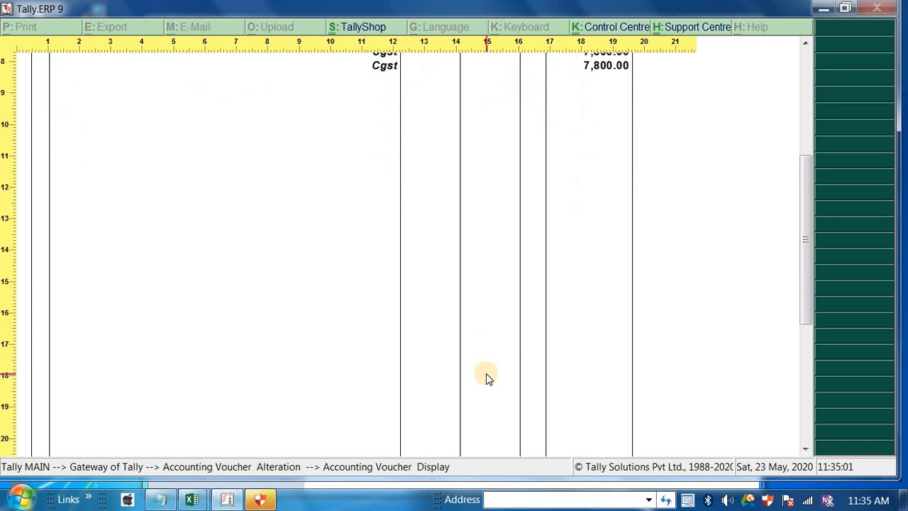
{"action": "scroll", "coordinate": [486, 377], "scroll_direction": "down", "scroll_amount": 2}
{"action": "scroll", "coordinate": [486, 373], "scroll_direction": "up", "scroll_amount": 5}
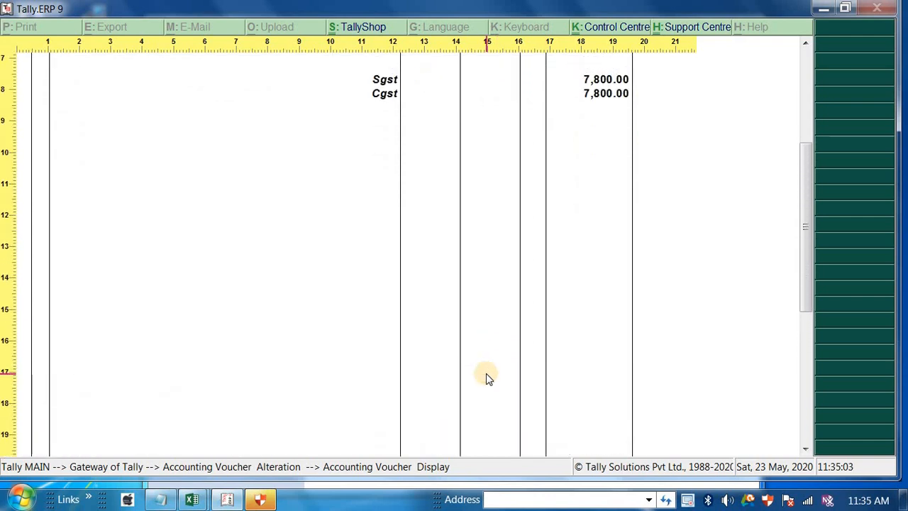
{"action": "key", "text": "Escape"}
{"action": "key", "text": "Escape"}
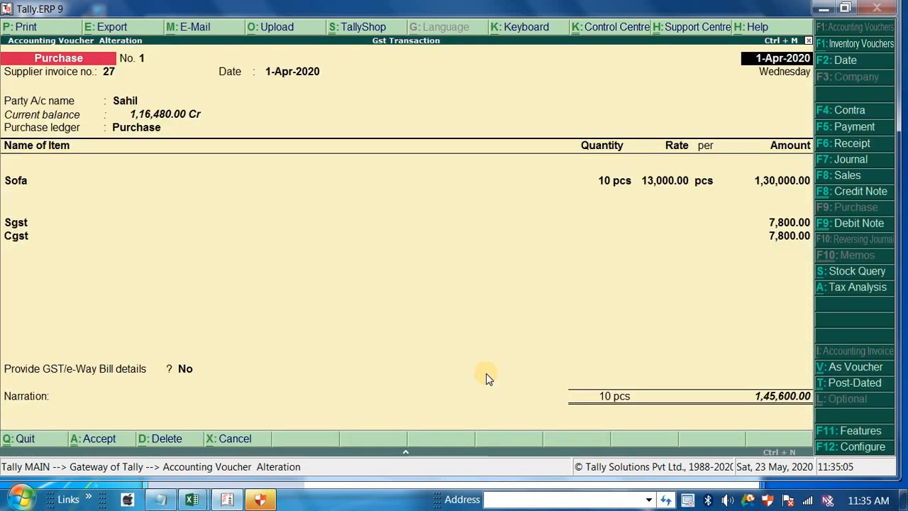
{"action": "key", "text": "Escape"}
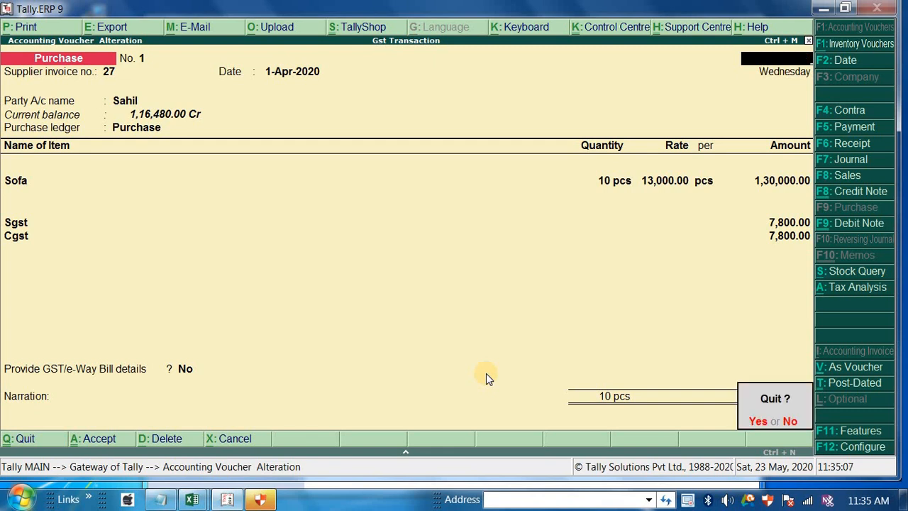
{"action": "key", "text": "n"}
{"action": "key", "text": "Return"}
{"action": "key", "text": "Return"}
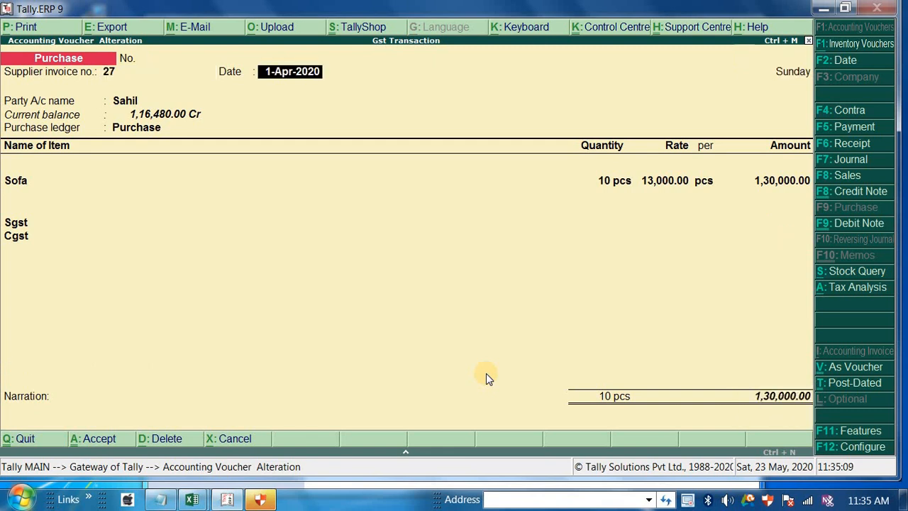
{"action": "key", "text": "BackSpace"}
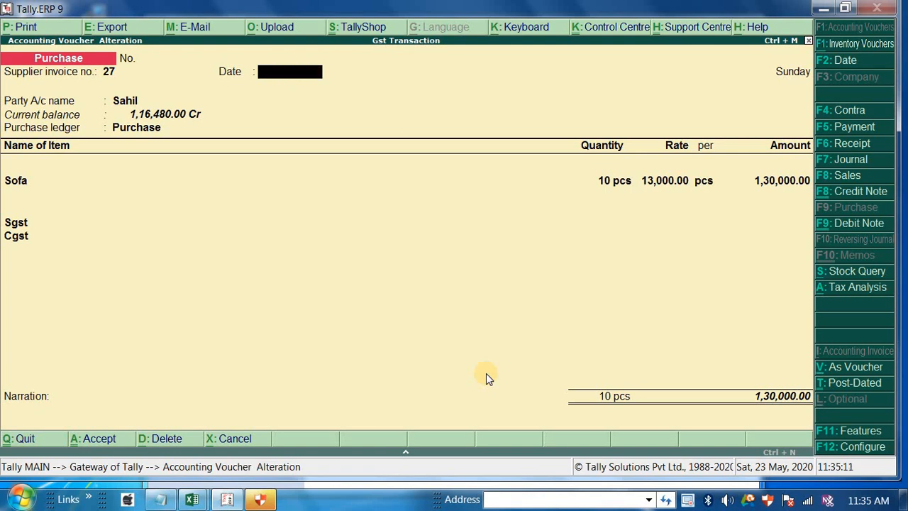
{"action": "key", "text": "Escape"}
{"action": "key", "text": "y"}
- Reopen Purchase voucher no. 1 and go through its header and party details unchanged to the Sofa item line
{"action": "key", "text": "Page_Up"}
{"action": "key", "text": "Page_Up"}
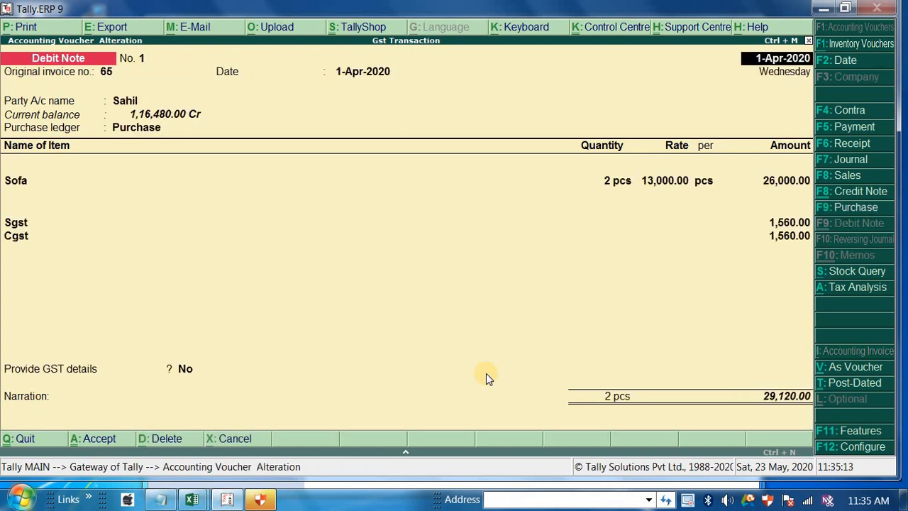
{"action": "key", "text": "Return"}
{"action": "key", "text": "Return"}
{"action": "key", "text": "Return"}
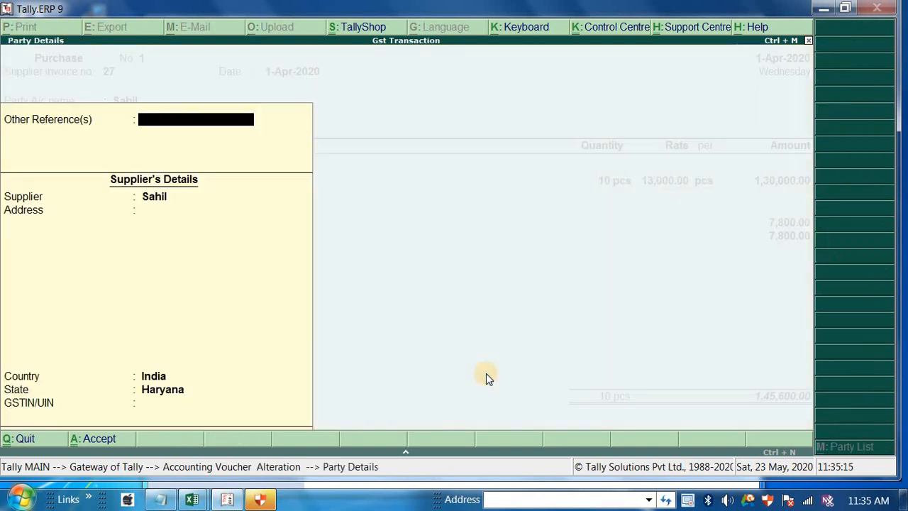
{"action": "key", "text": "Return"}
{"action": "key", "text": "Return"}
{"action": "key", "text": "Return"}
{"action": "key", "text": "Return"}
{"action": "key", "text": "Return"}
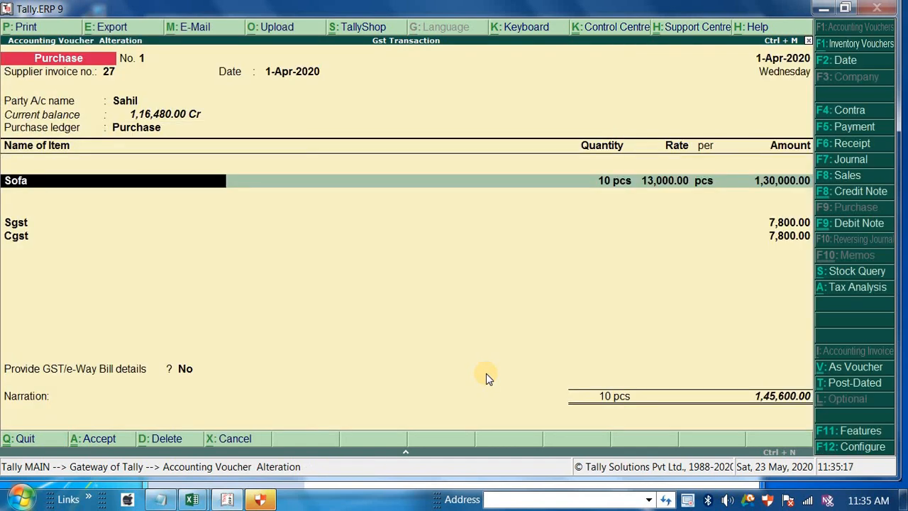
- Open the Sofa stock item for alteration and set Set/alter GST Details to Yes to open its GST details
{"action": "key", "text": "ctrl+Return"}
{"action": "key", "text": "Return"}
{"action": "key", "text": "Return"}
{"action": "key", "text": "Return"}
{"action": "key", "text": "Return"}
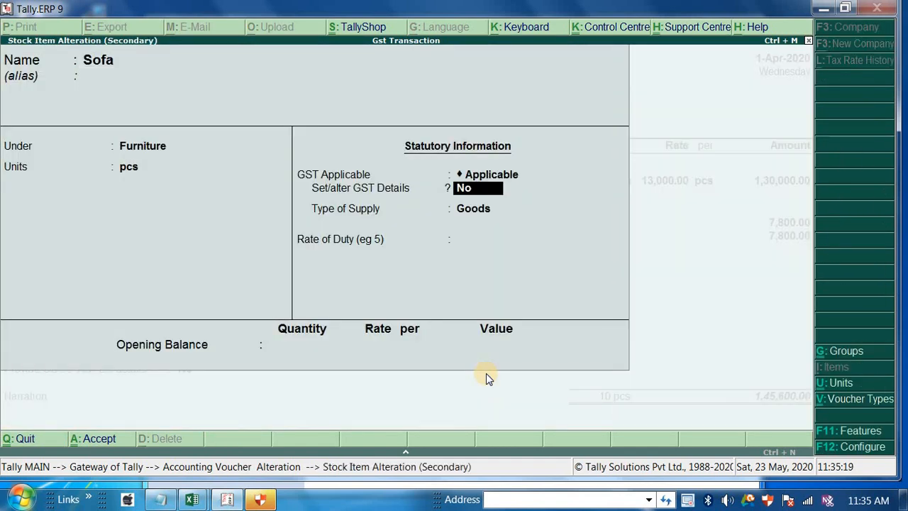
{"action": "type", "text": "y"}
{"action": "key", "text": "Return"}
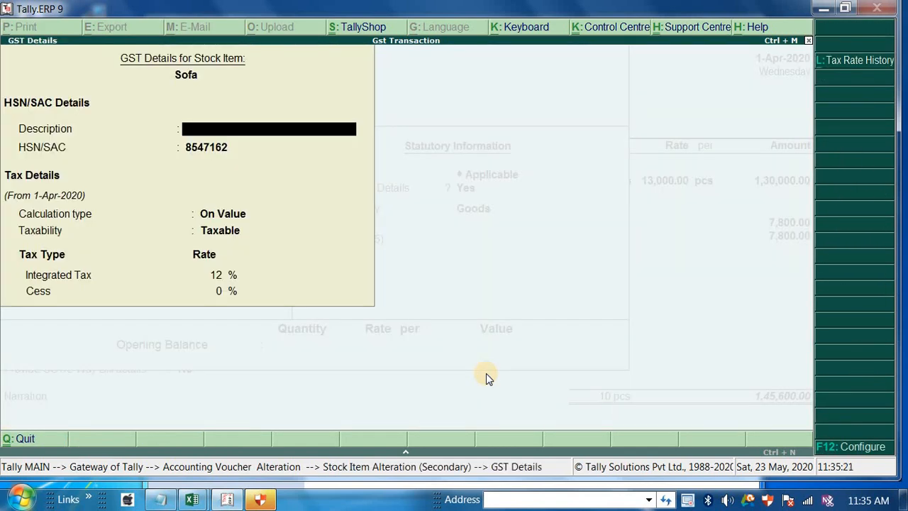
- Configure the GST details form to show all GST tax types, leaving the other configuration options as they are
{"action": "key", "text": "F12"}
{"action": "key", "text": "Return"}
{"action": "key", "text": "Return"}
{"action": "key", "text": "Return"}
{"action": "key", "text": "Return"}
{"action": "key", "text": "Return"}
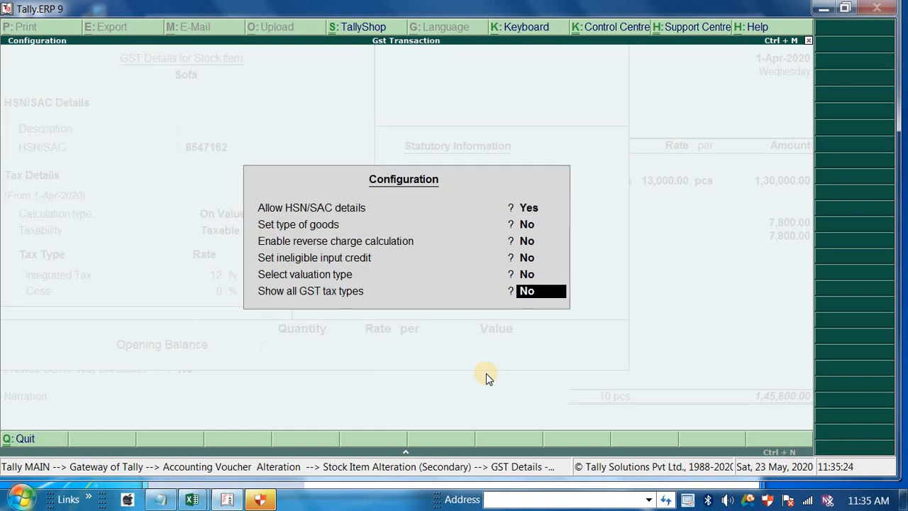
{"action": "type", "text": "y"}
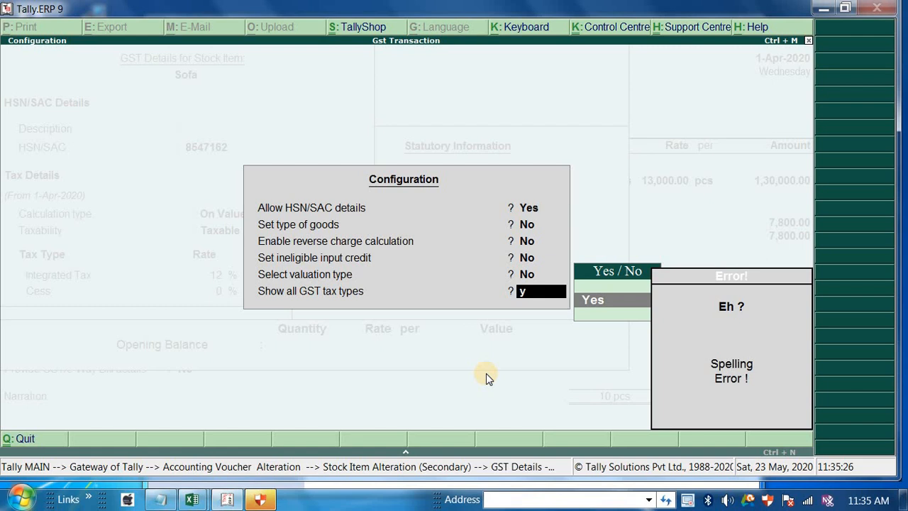
{"action": "type", "text": "es"}
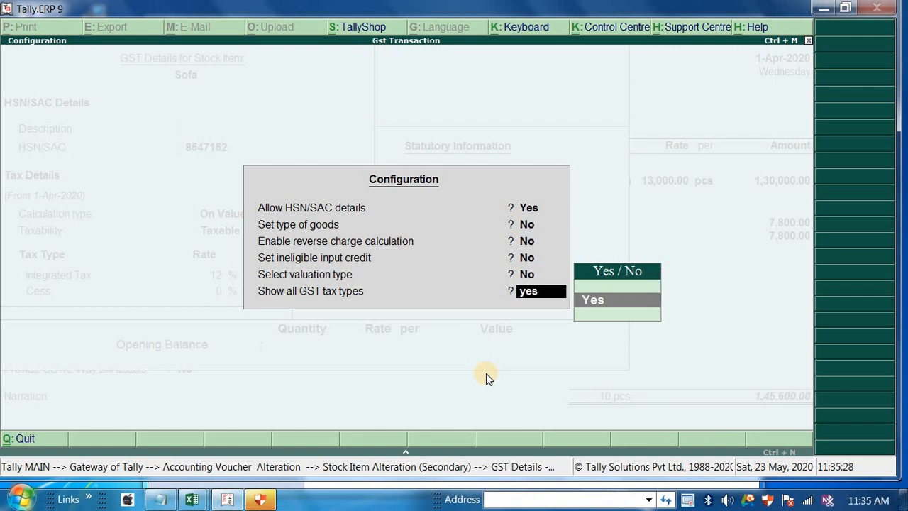
{"action": "key", "text": "Return"}
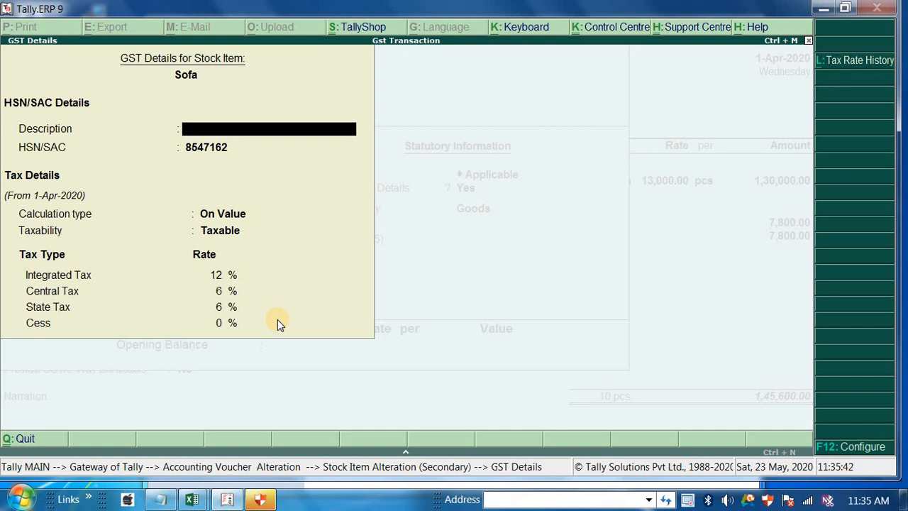
- Review the GST details configuration options, and leave Sofa's GST details and stock item without saving
{"action": "key", "text": "F12"}
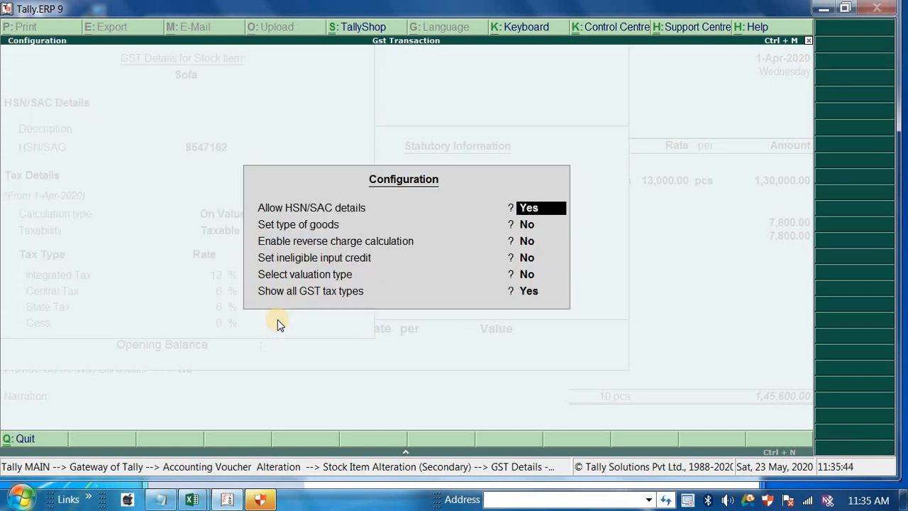
{"action": "key", "text": "Return"}
{"action": "key", "text": "Return"}
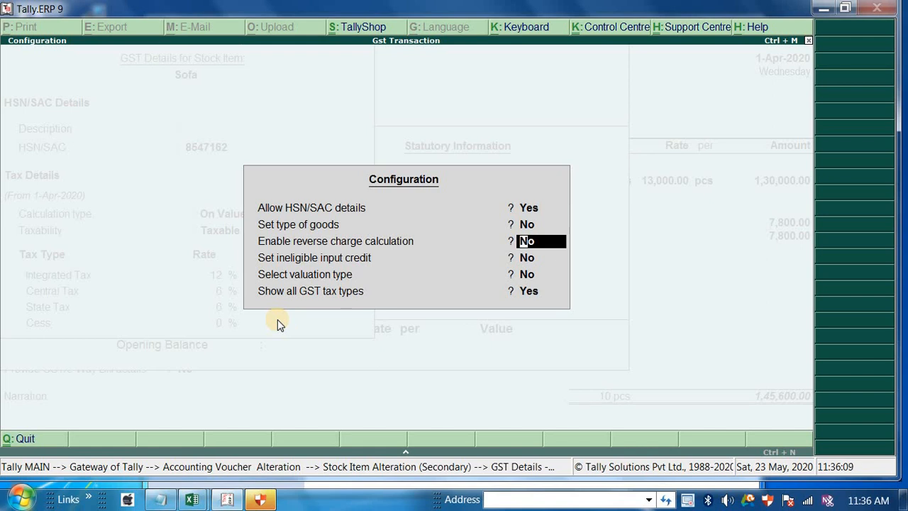
{"action": "key", "text": "ctrl+a"}
{"action": "key", "text": "Escape"}
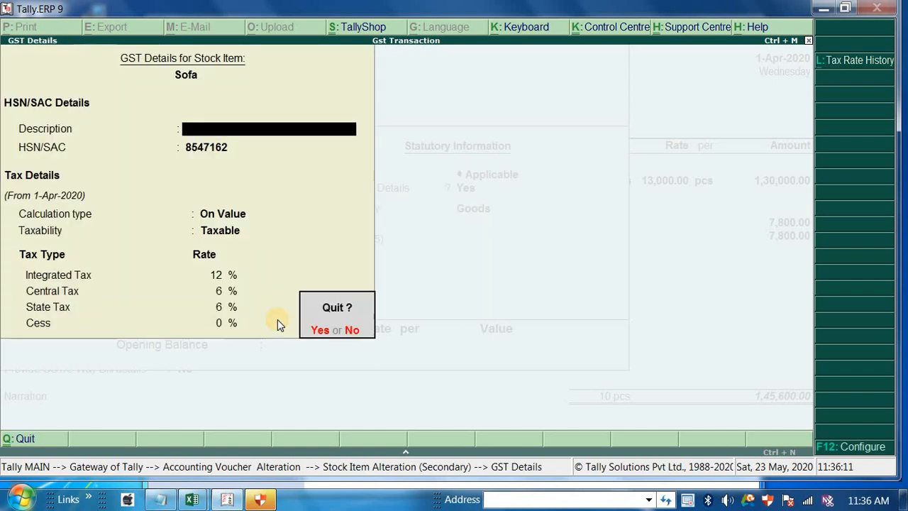
{"action": "key", "text": "y"}
{"action": "key", "text": "Escape"}
{"action": "key", "text": "y"}
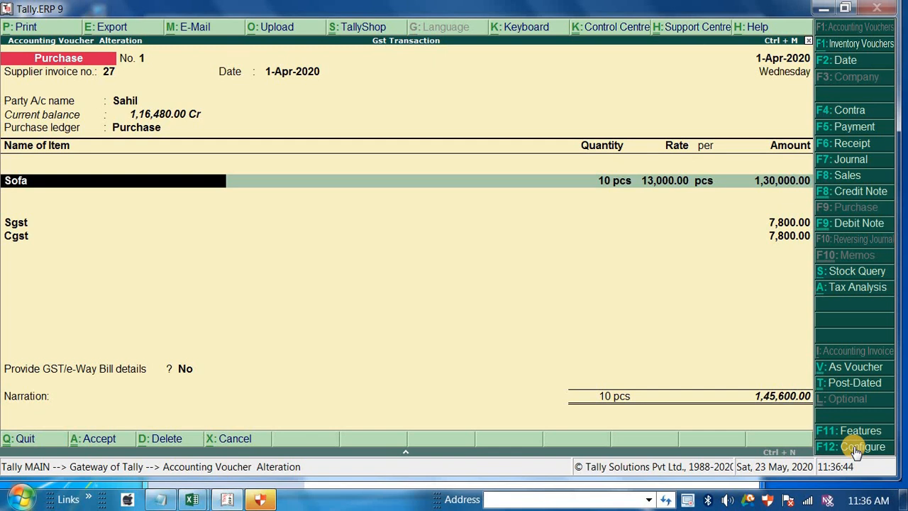
- Clear the Sofa item name and quit Purchase voucher no. 1 without saving
{"action": "key", "text": "space"}
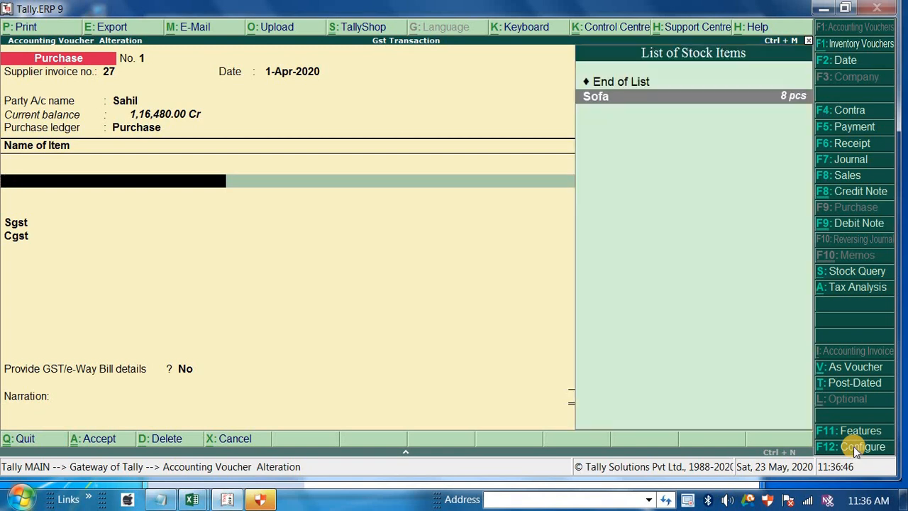
{"action": "key", "text": "Escape"}
{"action": "key", "text": "y"}
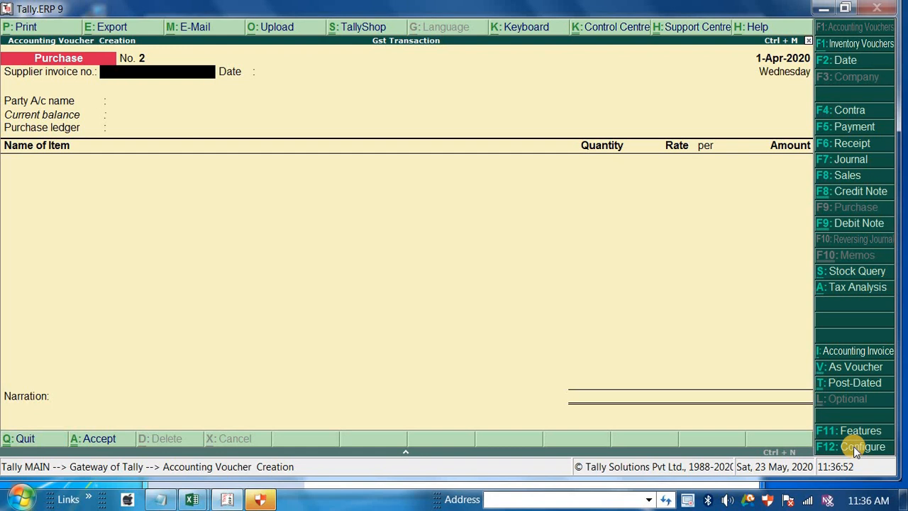
- Reopen accounting voucher entry and show the Sales and Credit Note entry screens
{"action": "key", "text": "Escape"}
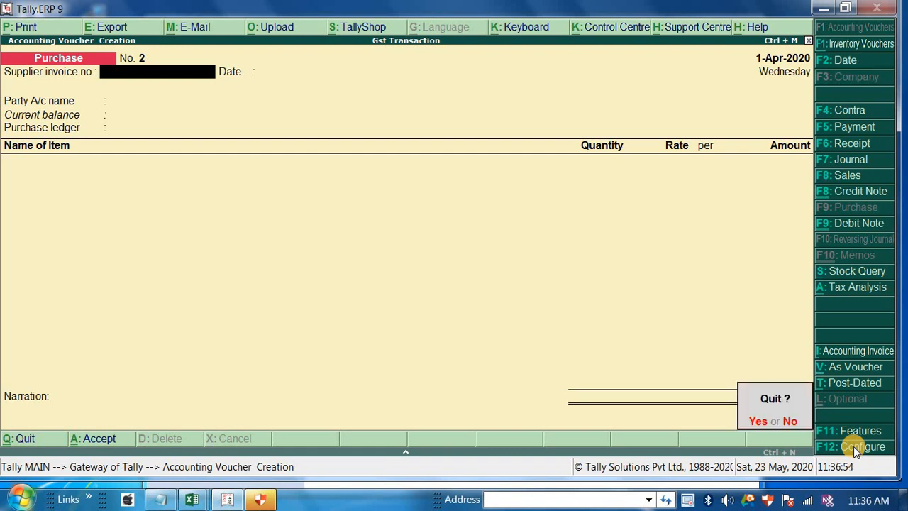
{"action": "key", "text": "y"}
{"action": "key", "text": "Return"}
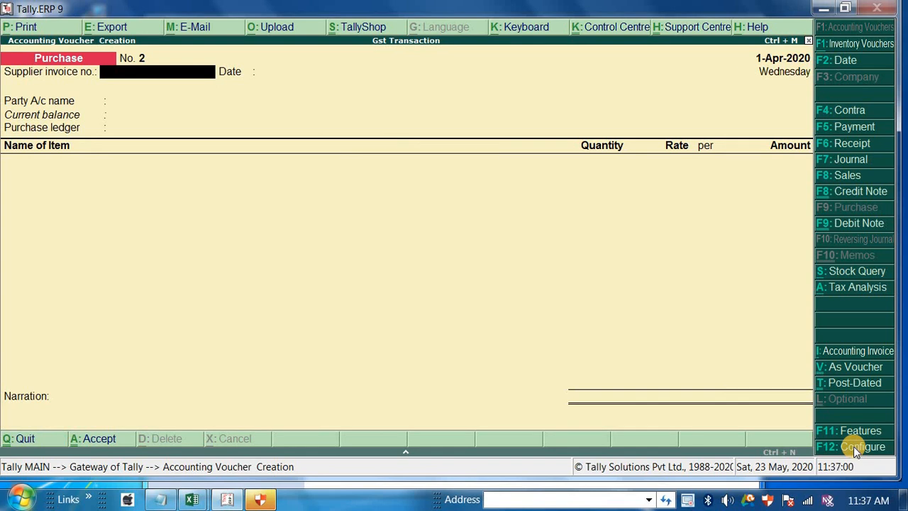
{"action": "key", "text": "F8"}
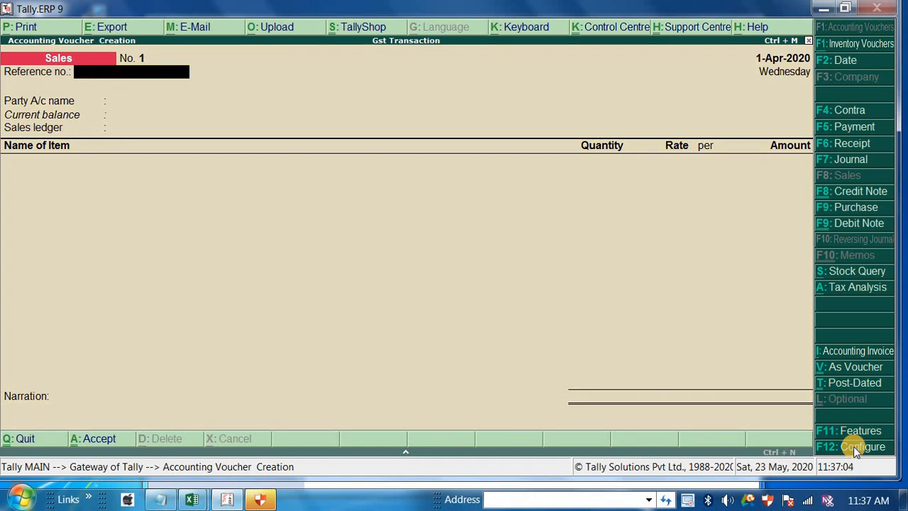
{"action": "key", "text": "ctrl+F8"}
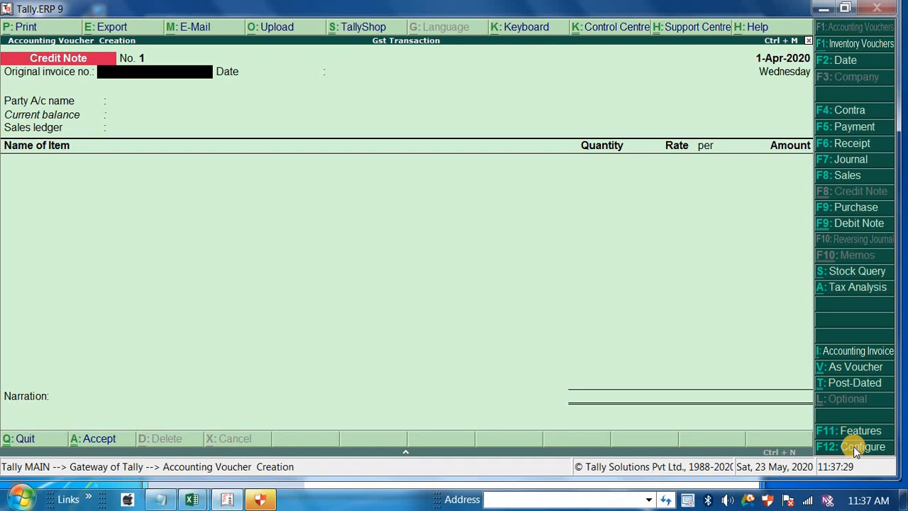
- Leave the blank Credit Note and open the Display reports from the Gateway of Tally
{"action": "key", "text": "Escape"}
{"action": "key", "text": "Return"}
{"action": "key", "text": "Down"}
{"action": "key", "text": "Down"}
{"action": "key", "text": "Down"}
{"action": "key", "text": "Down"}
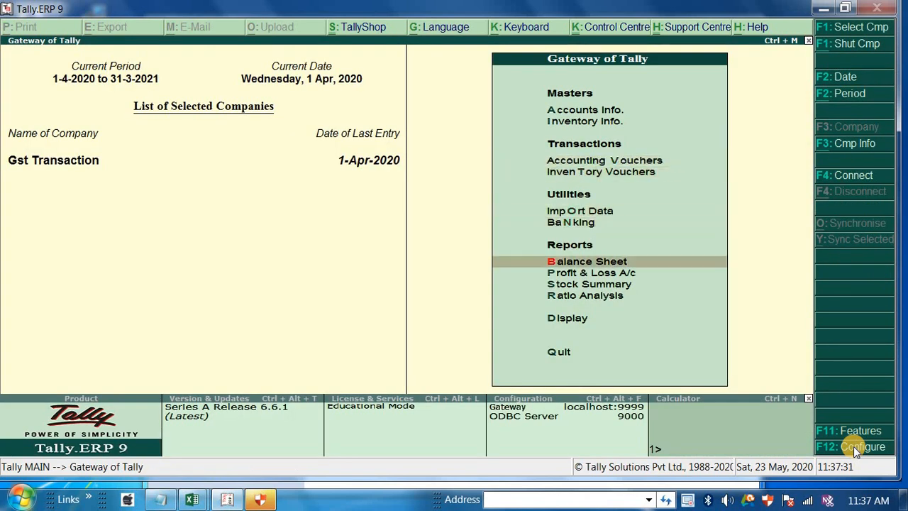
{"action": "key", "text": "Down"}
{"action": "key", "text": "Down"}
{"action": "key", "text": "Down"}
{"action": "key", "text": "Down"}
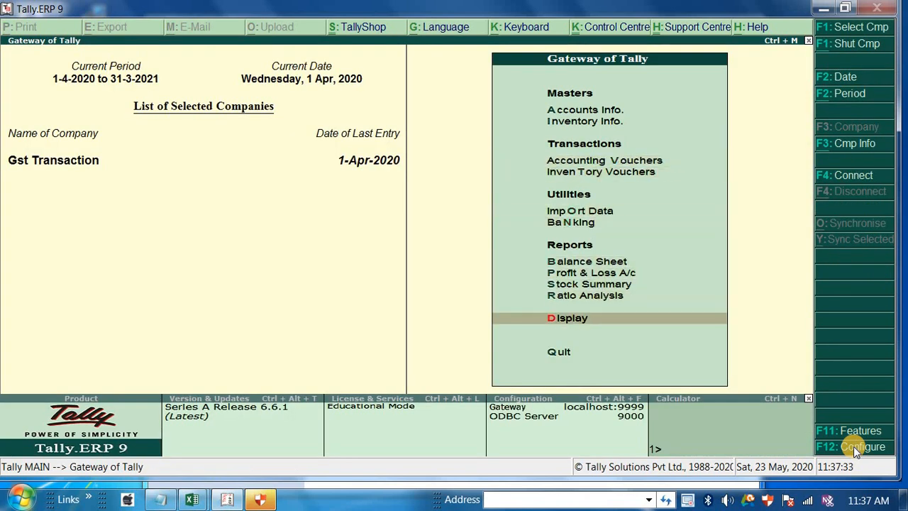
{"action": "key", "text": "Return"}
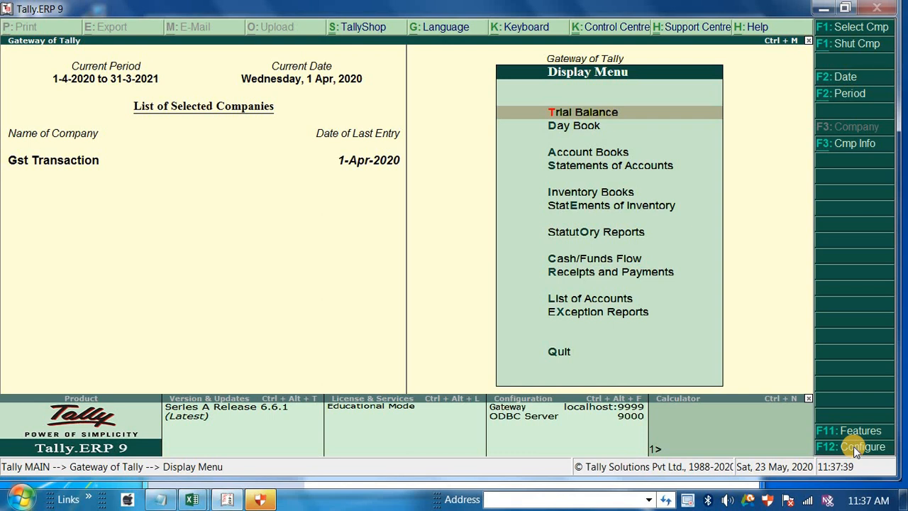
- Open the GST reports among the Statutory Reports
{"action": "key", "text": "Down"}
{"action": "key", "text": "Down"}
{"action": "key", "text": "Down"}
{"action": "key", "text": "Down"}
{"action": "key", "text": "Down"}
{"action": "key", "text": "Down"}
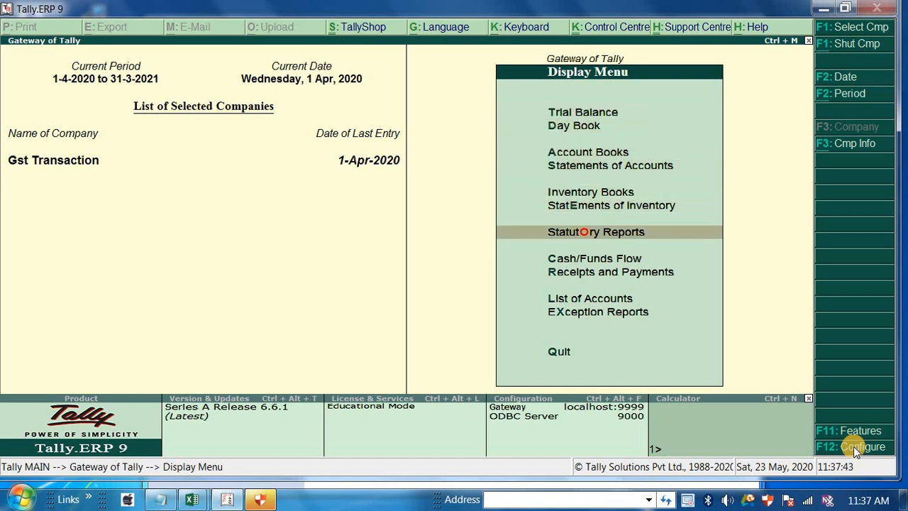
{"action": "key", "text": "Return"}
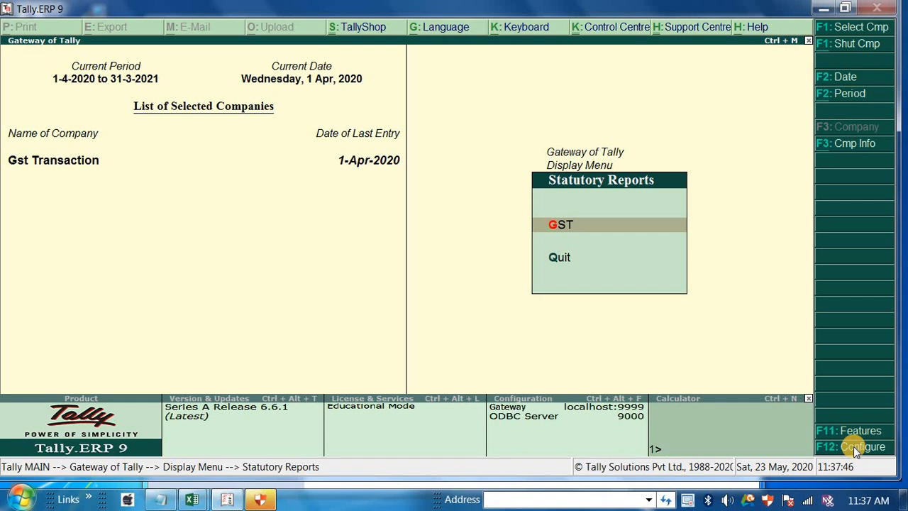
{"action": "key", "text": "Return"}
- Open the GSTR-1 report and go through its returns summary down to the Incomplete/Mismatch in information line
{"action": "key", "text": "Down"}
{"action": "key", "text": "Down"}
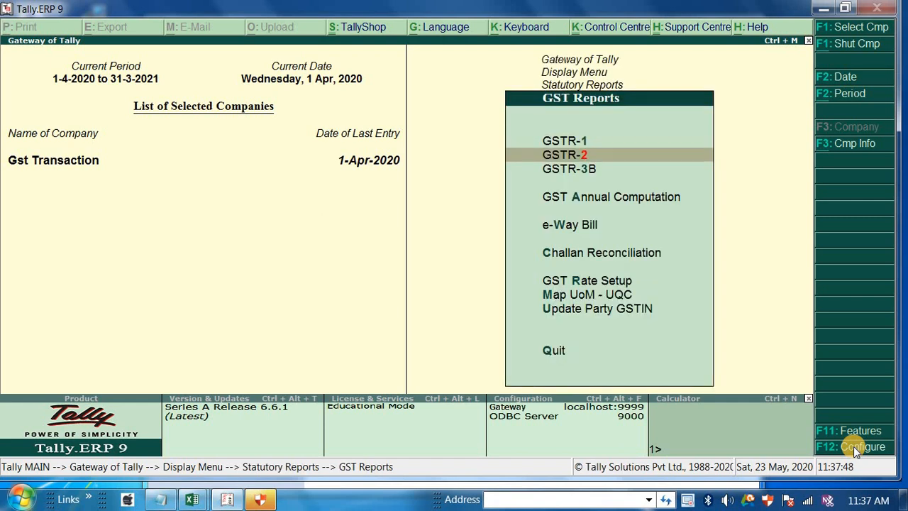
{"action": "key", "text": "Up"}
{"action": "key", "text": "Up"}
{"action": "key", "text": "Return"}
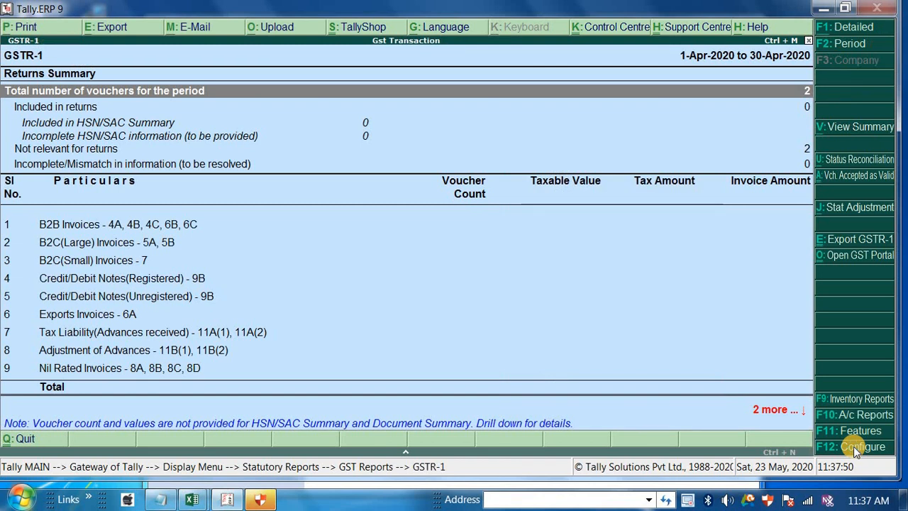
{"action": "key", "text": "Down"}
{"action": "key", "text": "Down"}
{"action": "key", "text": "Down"}
{"action": "key", "text": "Down"}
{"action": "key", "text": "Down"}
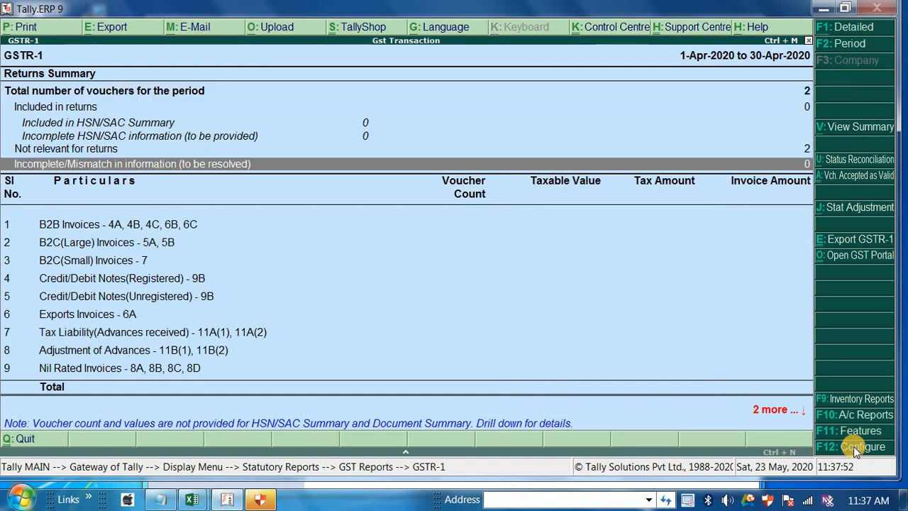
- Leave the GSTR-1 report and open the GSTR-2 report from the GST reports
{"action": "key", "text": "Escape"}
{"action": "key", "text": "Escape"}
{"action": "key", "text": "Return"}
{"action": "key", "text": "Down"}
{"action": "key", "text": "Return"}
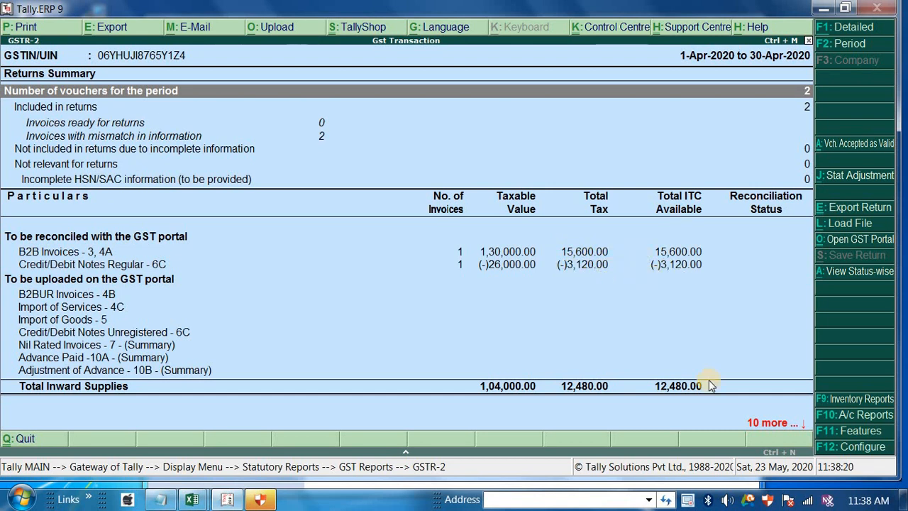
- Go through the GSTR-2 report down to Purchase Against Advance from Previous Periods and back to the number of vouchers for the period
{"action": "key", "text": "Down"}
{"action": "key", "text": "Down"}
{"action": "key", "text": "Down"}
{"action": "key", "text": "Down"}
{"action": "key", "text": "Down"}
{"action": "key", "text": "Down"}
{"action": "key", "text": "Down"}
{"action": "key", "text": "Down"}
{"action": "key", "text": "Down"}
{"action": "key", "text": "Down"}
{"action": "key", "text": "Down"}
{"action": "key", "text": "Down"}
{"action": "key", "text": "Down"}
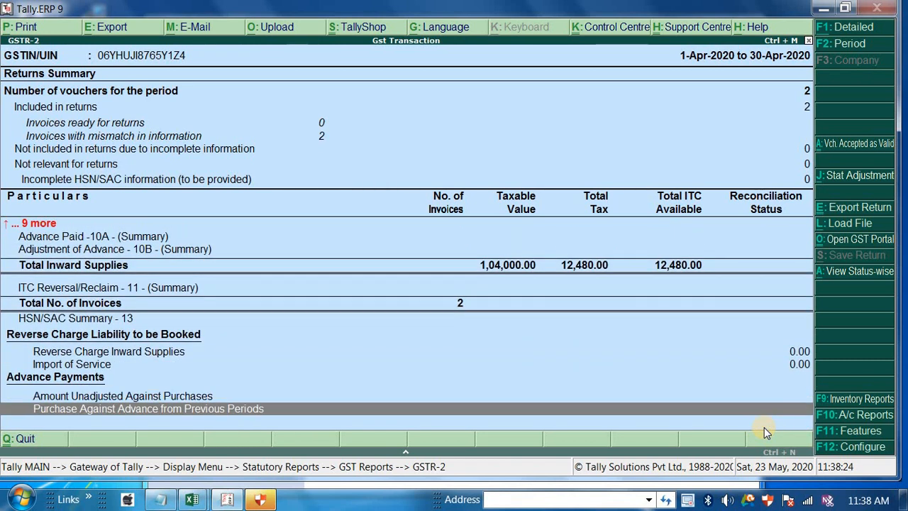
{"action": "key", "text": "Up"}
{"action": "key", "text": "Up"}
{"action": "key", "text": "Up"}
{"action": "key", "text": "Up"}
{"action": "key", "text": "Up"}
{"action": "key", "text": "Up"}
{"action": "key", "text": "Up"}
{"action": "key", "text": "Up"}
{"action": "key", "text": "Up"}
{"action": "key", "text": "Up"}
{"action": "key", "text": "Up"}
{"action": "key", "text": "Up"}
{"action": "key", "text": "Up"}
{"action": "key", "text": "Up"}
{"action": "key", "text": "Up"}
{"action": "key", "text": "Up"}
{"action": "key", "text": "Up"}
{"action": "key", "text": "Up"}
{"action": "key", "text": "Up"}
{"action": "key", "text": "Up"}
{"action": "key", "text": "Up"}
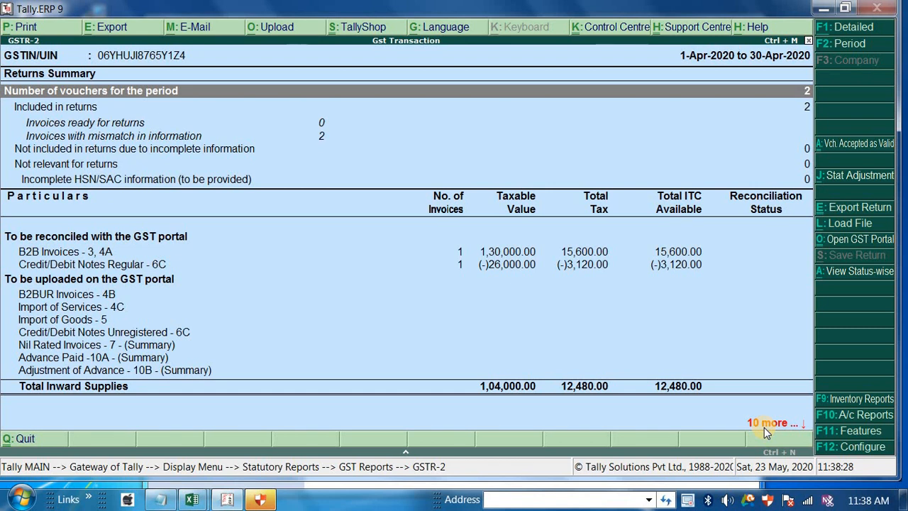
- Leave GSTR-2, open the GSTR-3B report and go through its lines to select Eligible ITC
{"action": "key", "text": "Escape"}
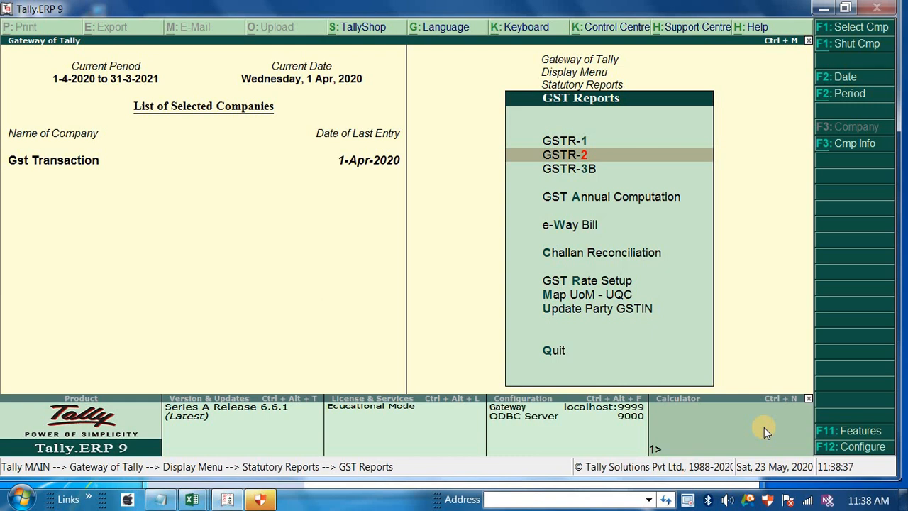
{"action": "key", "text": "Down"}
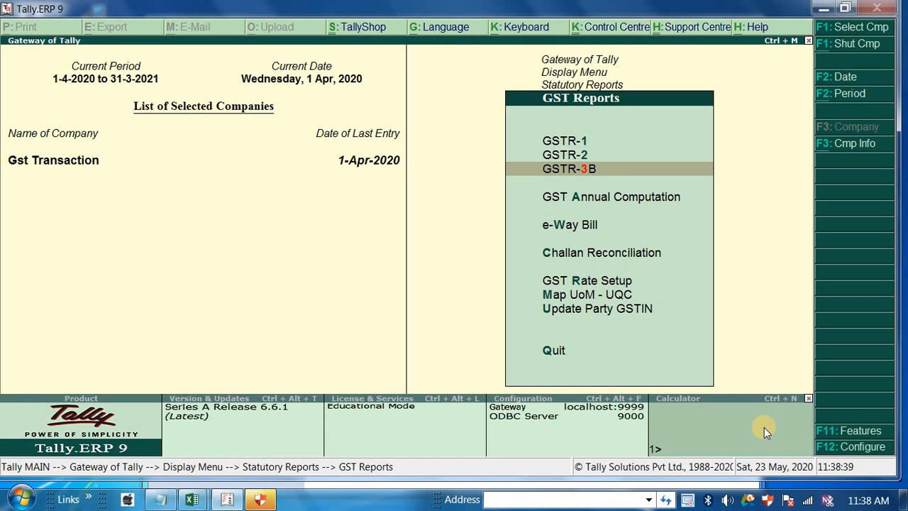
{"action": "key", "text": "Return"}
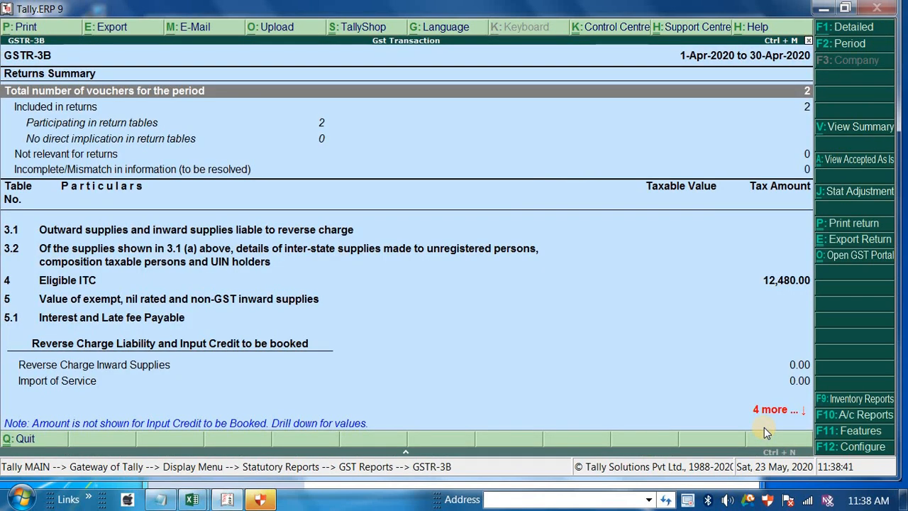
{"action": "key", "text": "Down"}
{"action": "key", "text": "Down"}
{"action": "key", "text": "Down"}
{"action": "key", "text": "Down"}
{"action": "key", "text": "Down"}
{"action": "key", "text": "Down"}
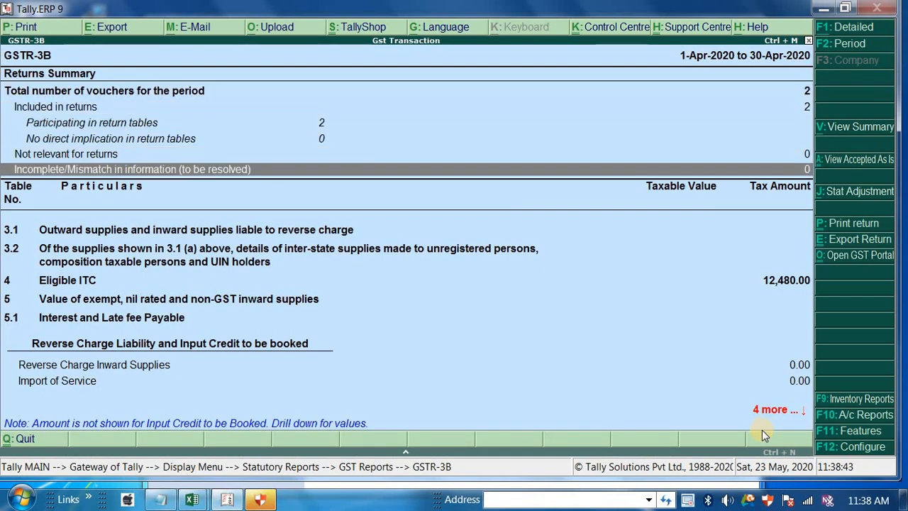
{"action": "key", "text": "Up"}
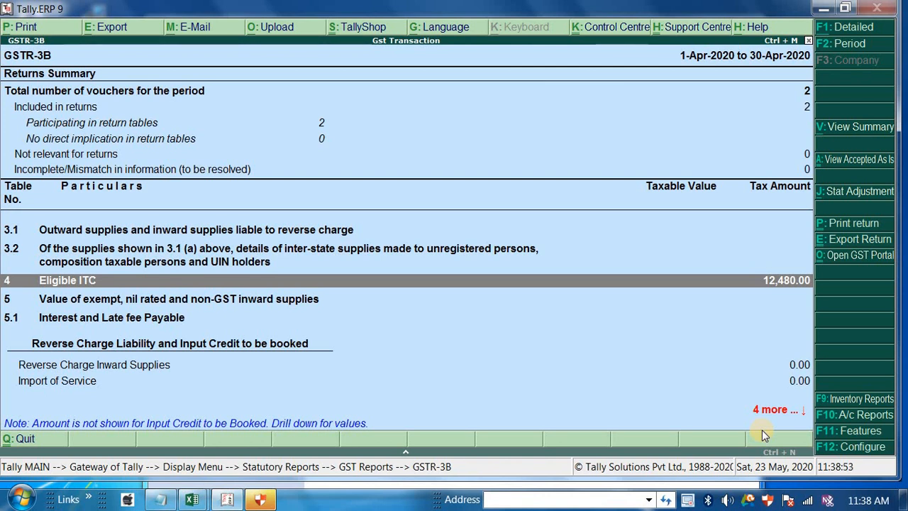
- Preview the GSTR-3B report as a printed page and close the preview
{"action": "key", "text": "alt+p"}
{"action": "key", "text": "Return"}
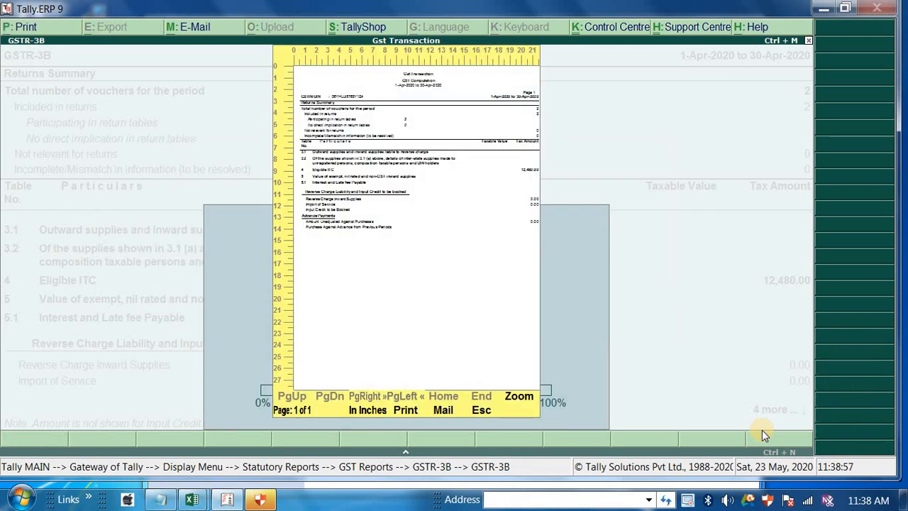
{"action": "key", "text": "Escape"}
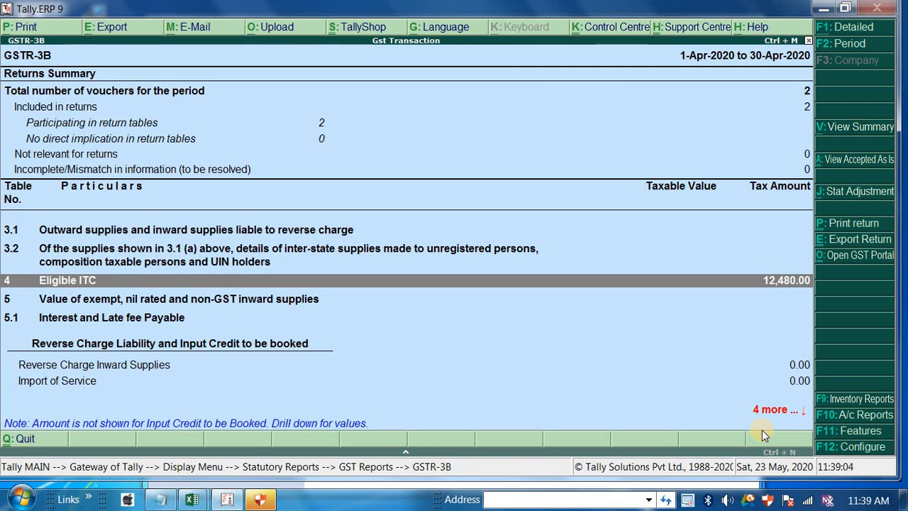
- Generate the printable GSTR-3B return form in Word, examine its tables through TDS/TCS Credit, and return to the report in Tally.ERP 9
{"action": "left_click", "coordinate": [853, 232]}
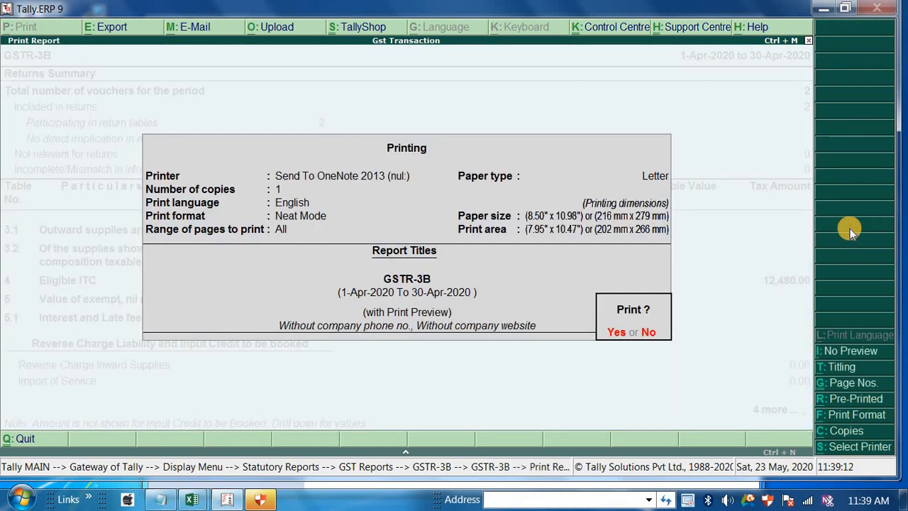
{"action": "key", "text": "Return"}
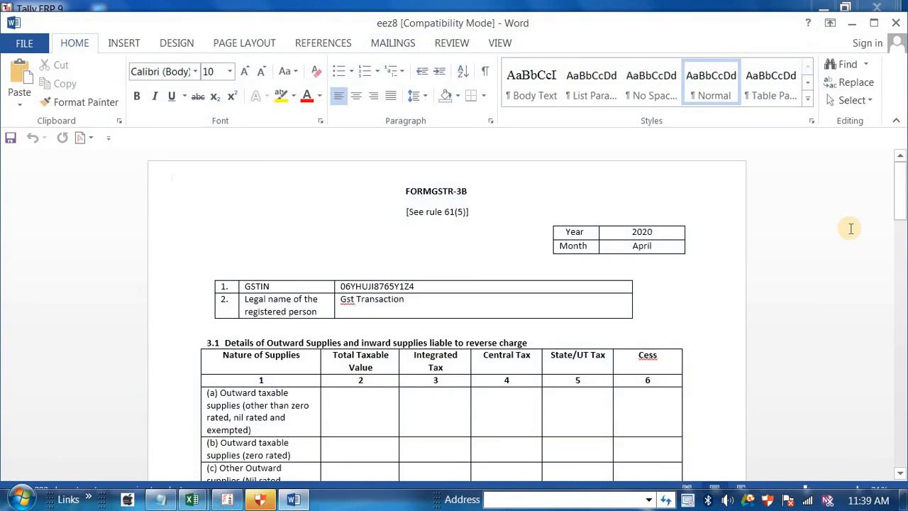
{"action": "scroll", "coordinate": [425, 298], "scroll_direction": "down", "scroll_amount": 6}
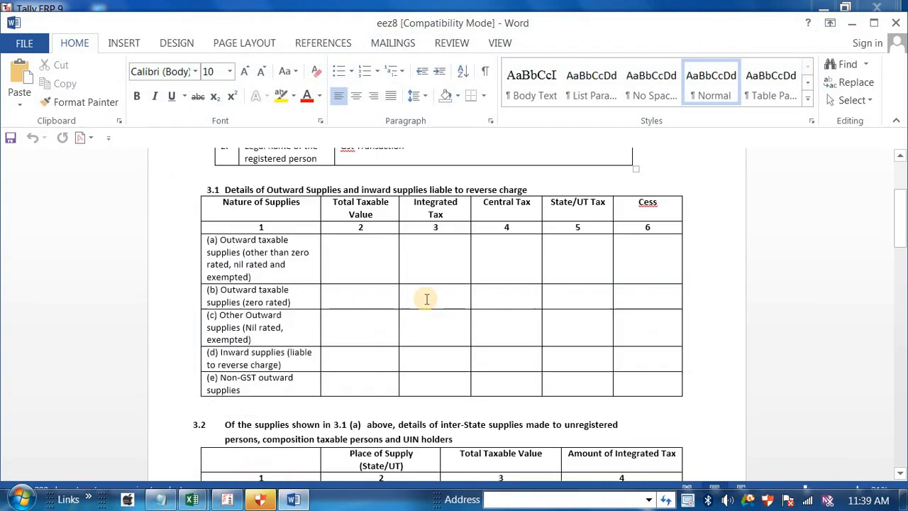
{"action": "scroll", "coordinate": [454, 312], "scroll_direction": "down", "scroll_amount": 5}
{"action": "scroll", "coordinate": [506, 359], "scroll_direction": "down", "scroll_amount": 4}
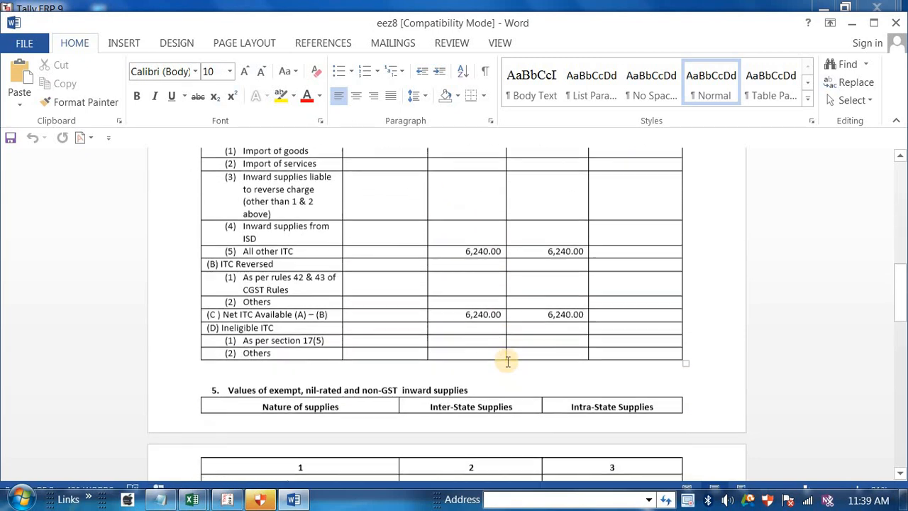
{"action": "scroll", "coordinate": [507, 361], "scroll_direction": "down", "scroll_amount": 5}
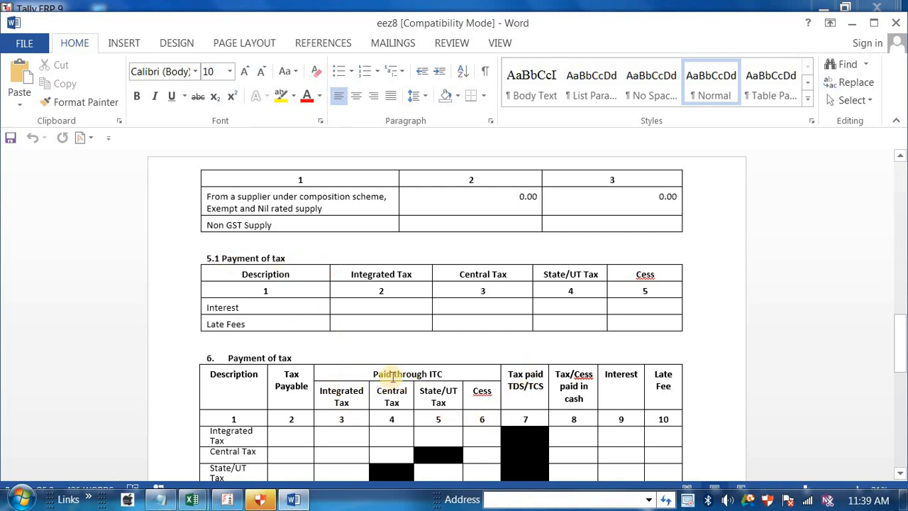
{"action": "scroll", "coordinate": [392, 377], "scroll_direction": "down", "scroll_amount": 3}
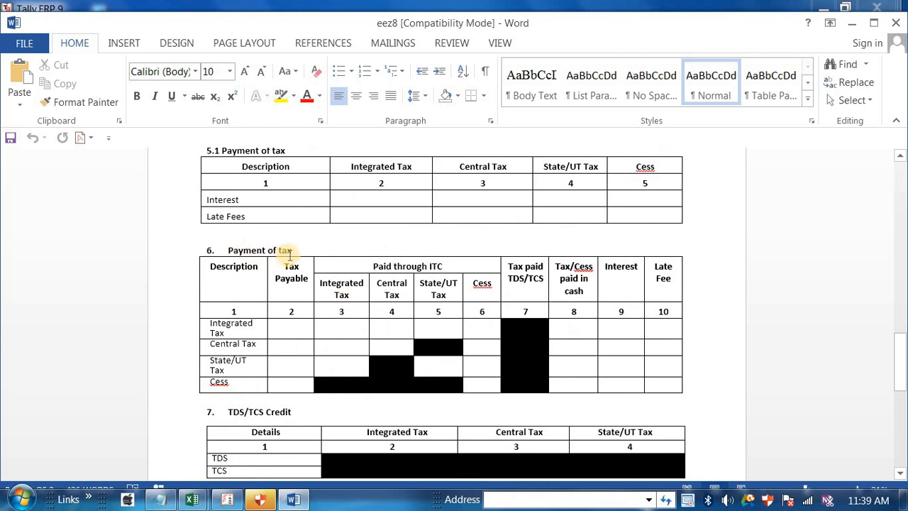
{"action": "scroll", "coordinate": [474, 364], "scroll_direction": "down", "scroll_amount": 2}
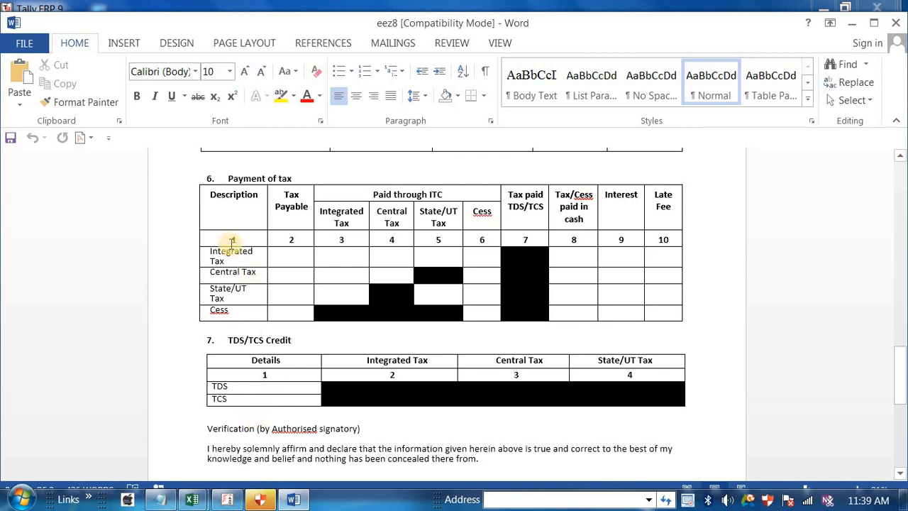
{"action": "scroll", "coordinate": [408, 317], "scroll_direction": "up", "scroll_amount": 15}
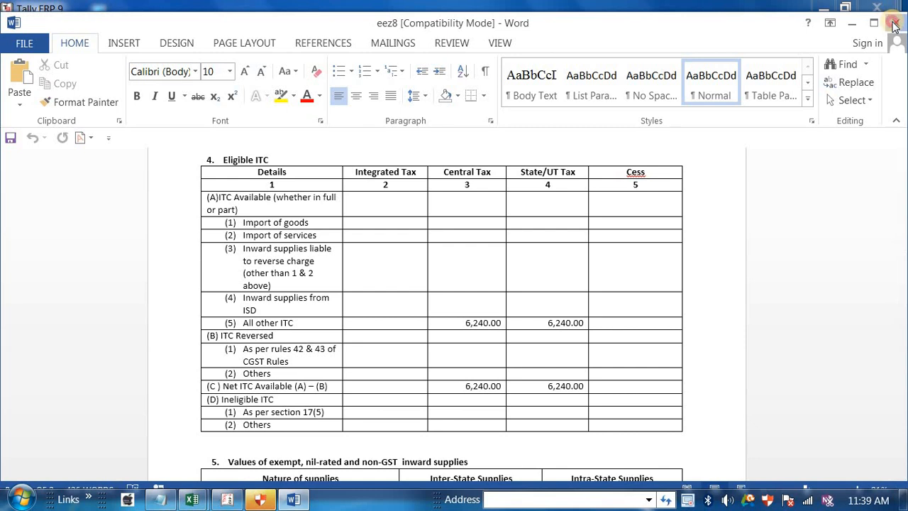
{"action": "key", "text": "alt+Tab"}
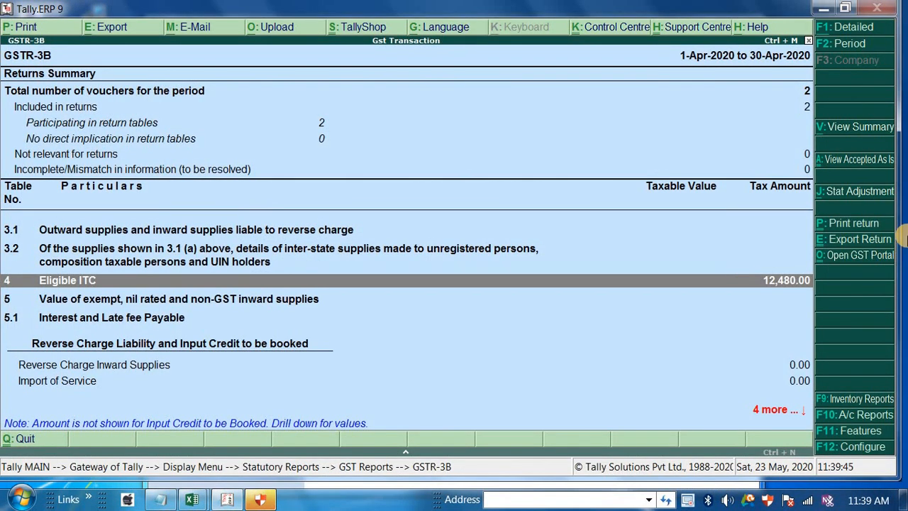
- Try to export the GSTR-3B return, choose to correct the company GSTIN/UIN, and step through and accept the existing GST Details
{"action": "left_click", "coordinate": [867, 246]}
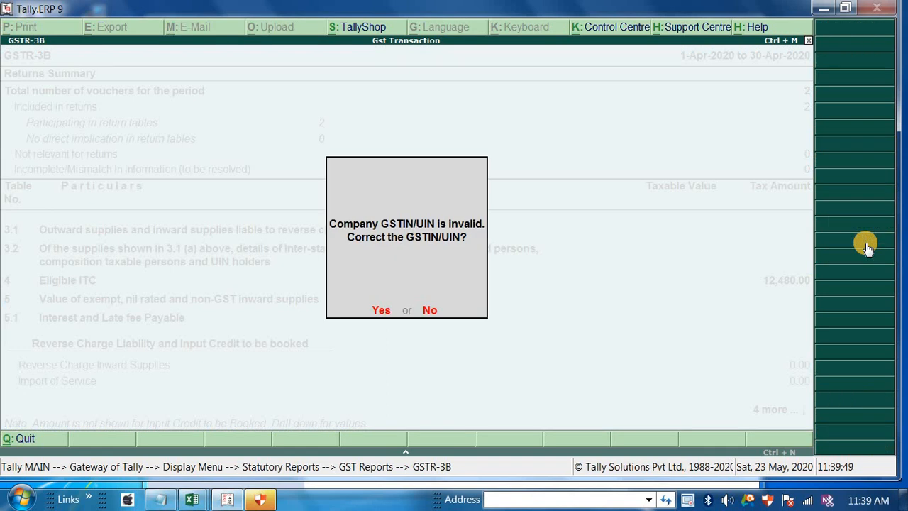
{"action": "key", "text": "Return"}
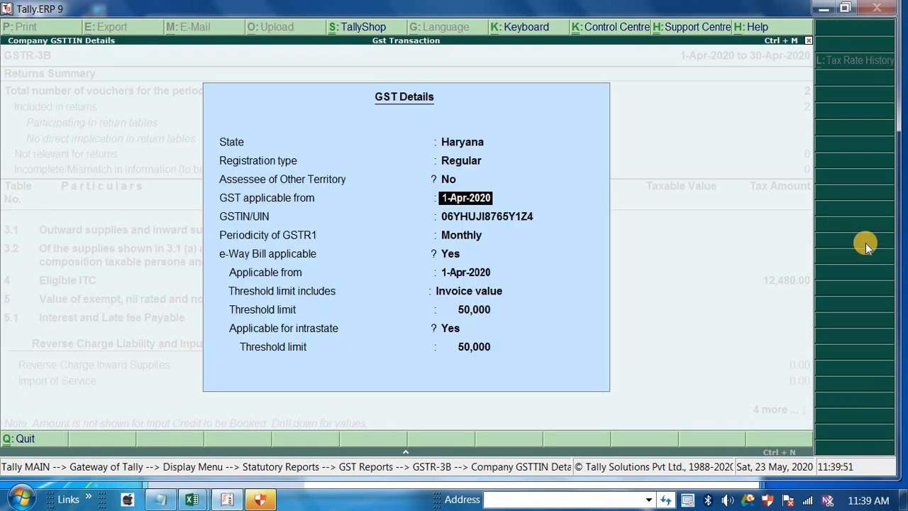
{"action": "key", "text": "Return"}
{"action": "key", "text": "Return"}
{"action": "key", "text": "Return"}
{"action": "key", "text": "Return"}
{"action": "key", "text": "Return"}
{"action": "key", "text": "Return"}
{"action": "key", "text": "Return"}
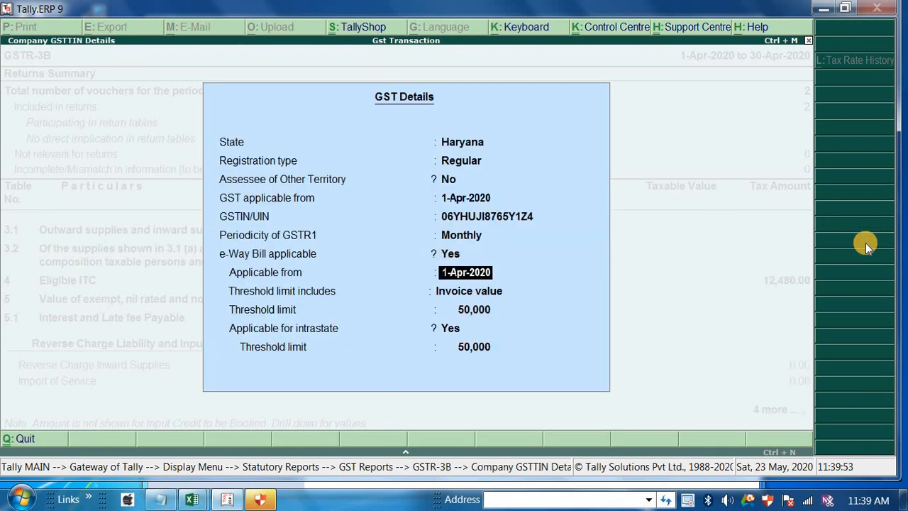
{"action": "key", "text": "Return"}
{"action": "key", "text": "Return"}
{"action": "key", "text": "Return"}
{"action": "key", "text": "Return"}
{"action": "key", "text": "Return"}
{"action": "key", "text": "Return"}
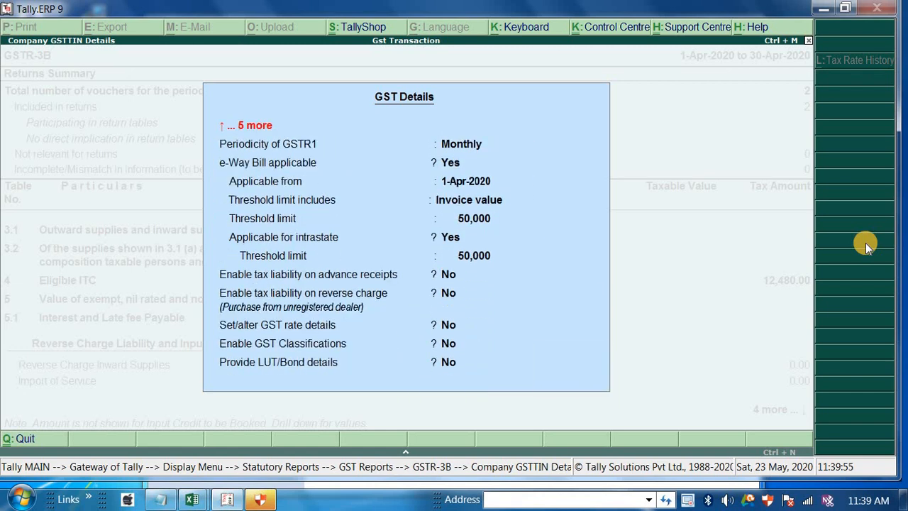
{"action": "key", "text": "Return"}
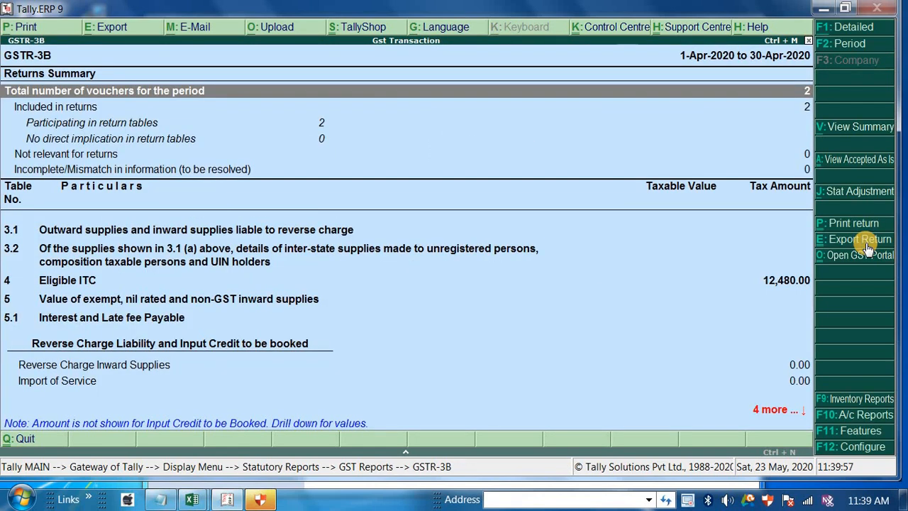
- Retry the GSTR-3B return export, agree to correct the GSTIN/UIN again, and accept the GST Details directly
{"action": "left_click", "coordinate": [867, 245]}
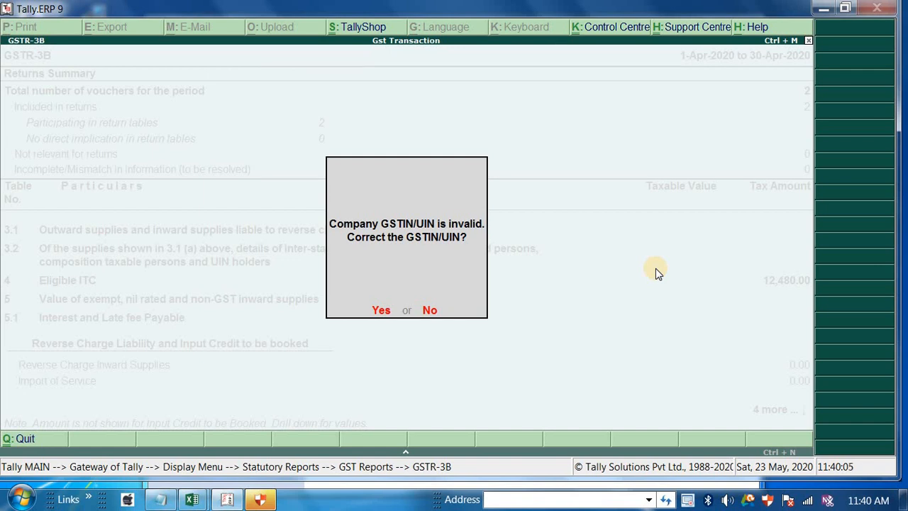
{"action": "key", "text": "y"}
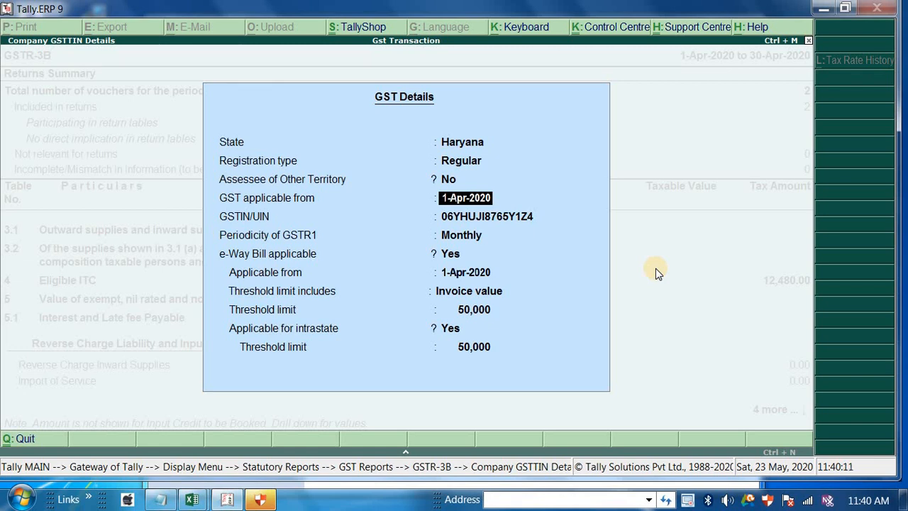
{"action": "key", "text": "ctrl+a"}
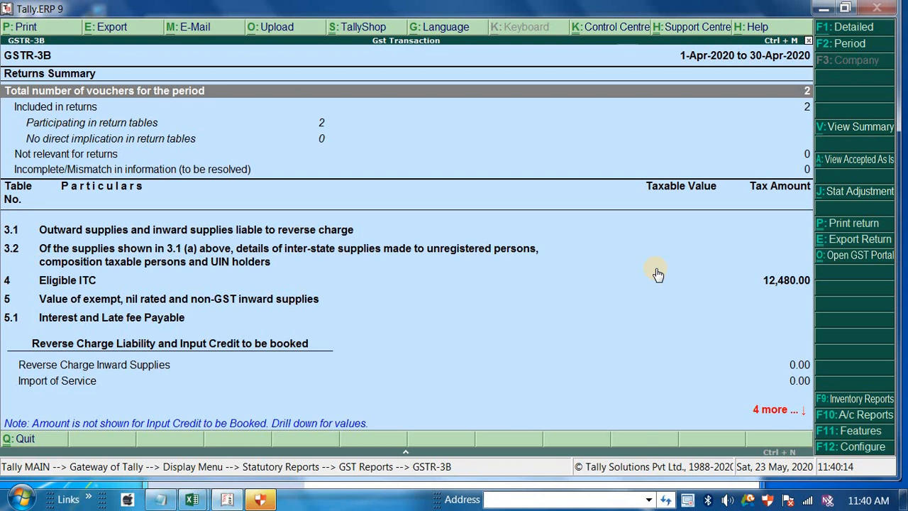
- Open the GST portal from the GSTR-3B report, close its browser window, and go back to the Display Menu
{"action": "key", "text": "ctrl+o"}
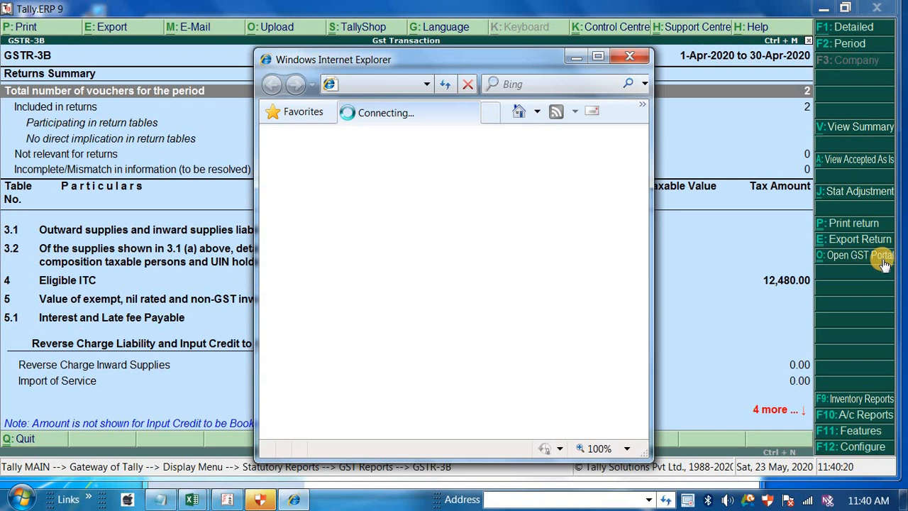
{"action": "left_click", "coordinate": [641, 62]}
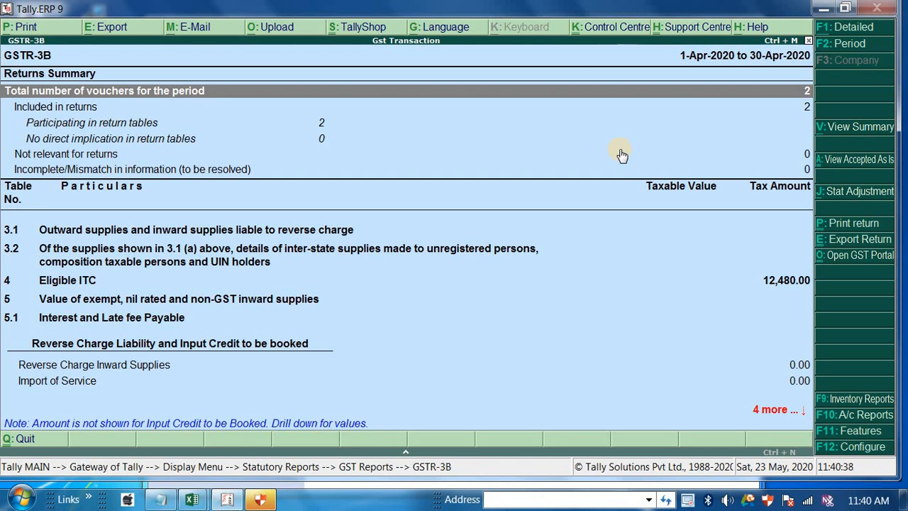
{"action": "key", "text": "Escape"}
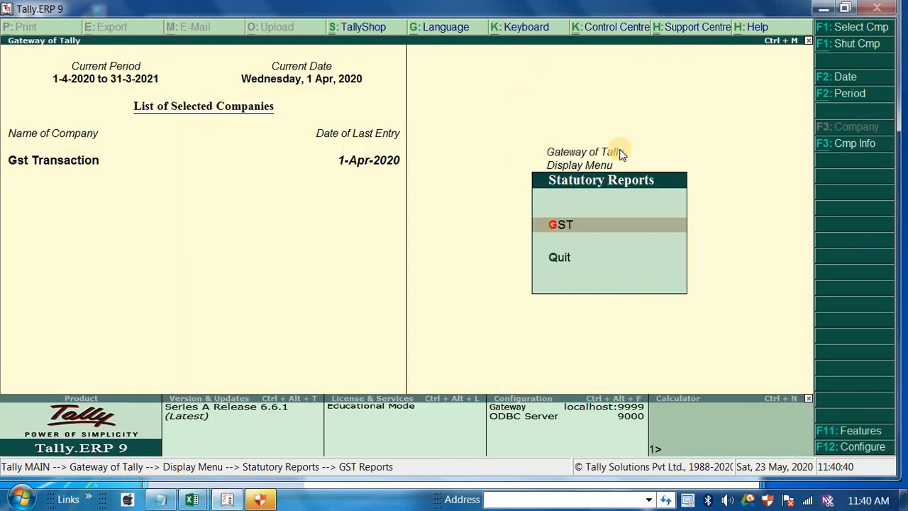
{"action": "key", "text": "Escape"}
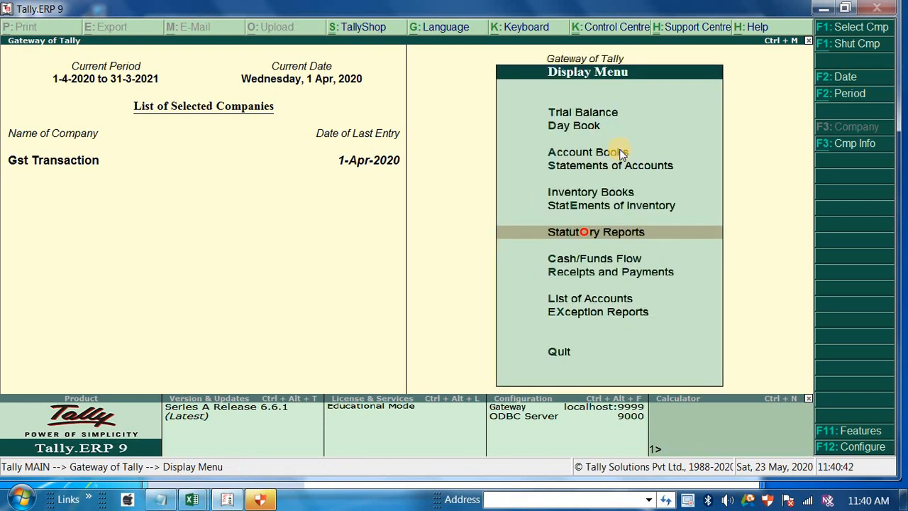